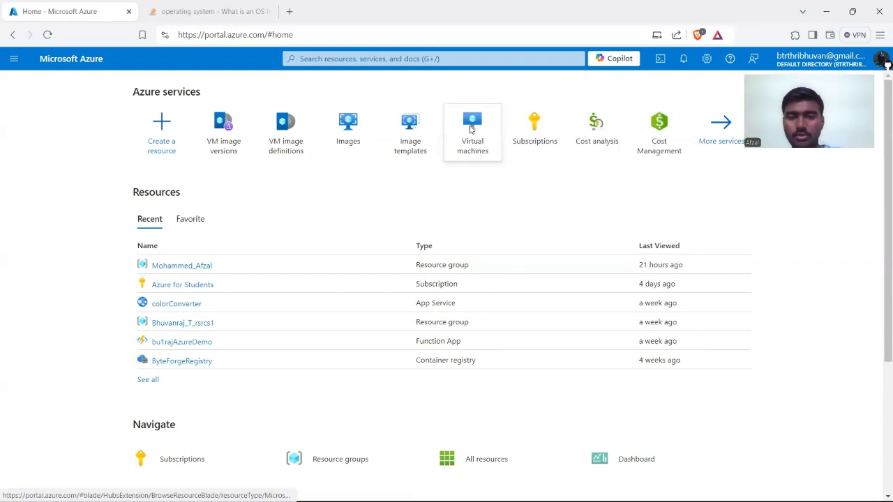
# - Start creating a new Azure virtual machine from the virtual machines list
pyautogui.click(471, 129)
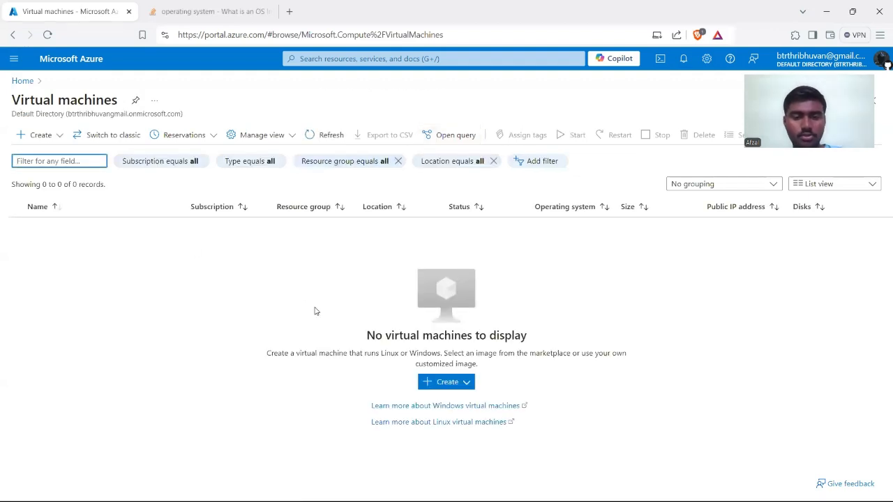
pyautogui.click(455, 382)
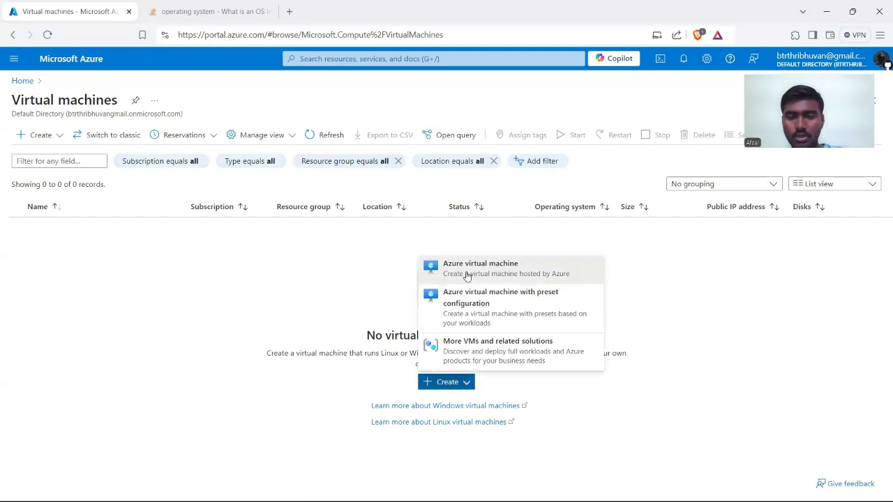
pyautogui.click(467, 275)
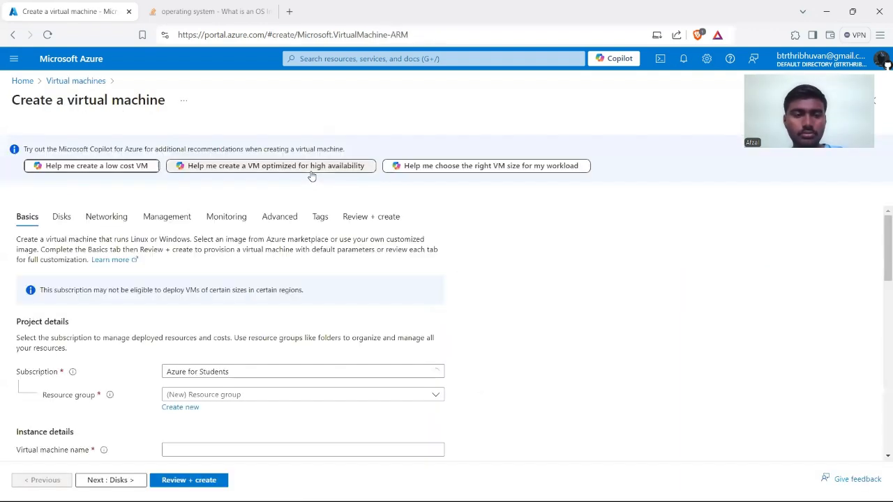
# - Assign the virtual machine to the existing resource group listed directly after DefaultResourceGroup-SEA
pyautogui.scroll(-2, 207, 253)
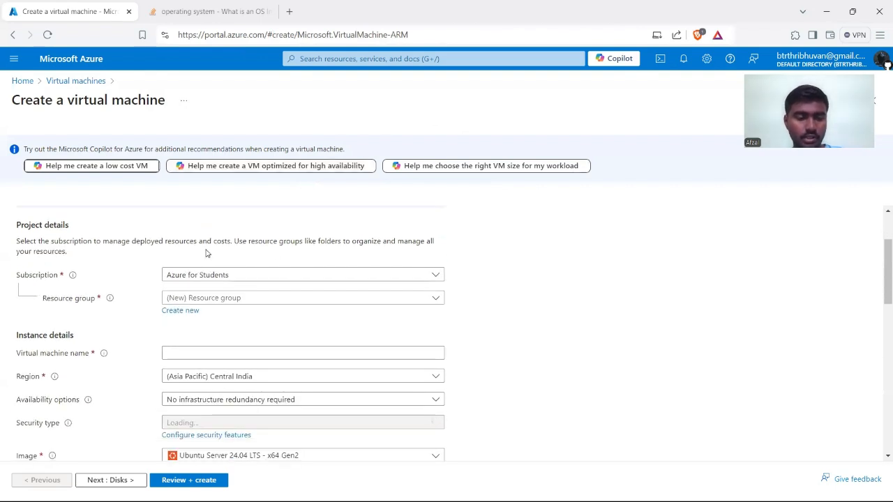
pyautogui.click(234, 299)
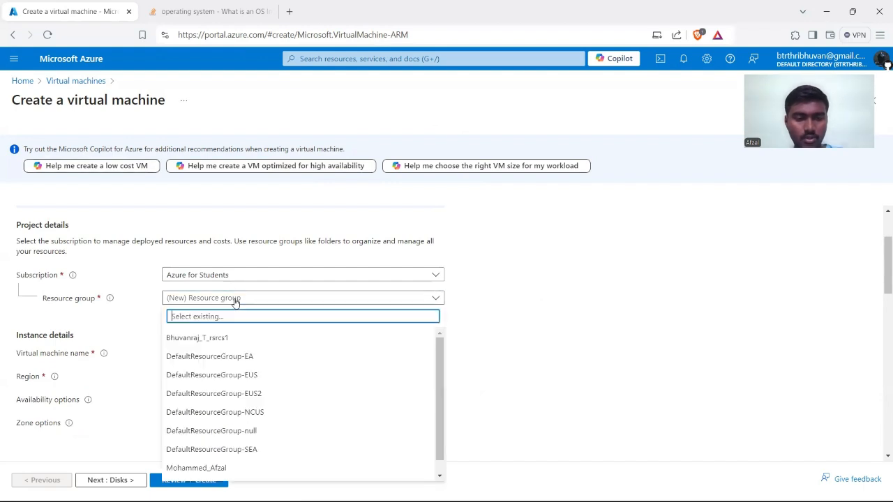
pyautogui.click(154, 326)
pyautogui.click(190, 299)
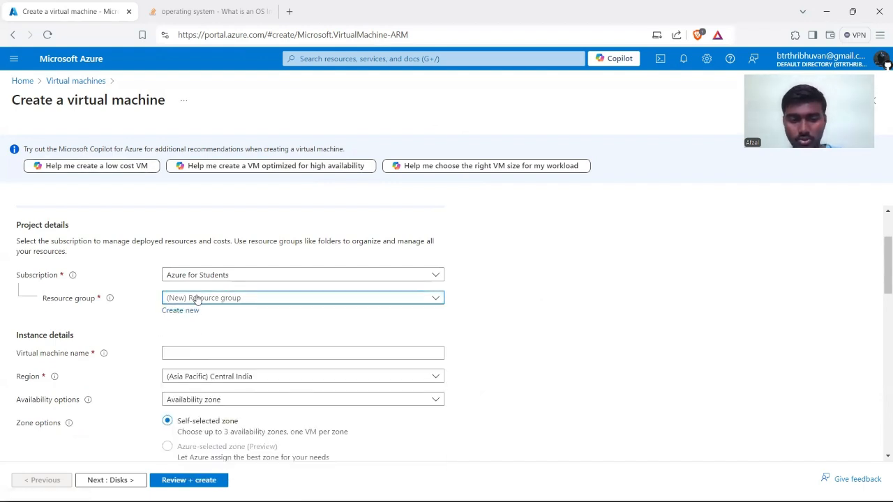
pyautogui.click(196, 468)
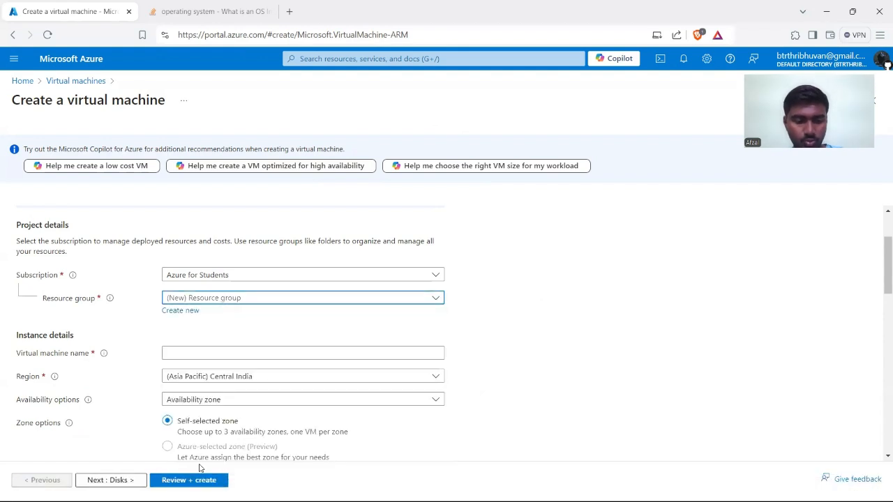
# - Name the virtual machine cloudel in the instance details
pyautogui.scroll(-1, 217, 308)
pyautogui.click(193, 303)
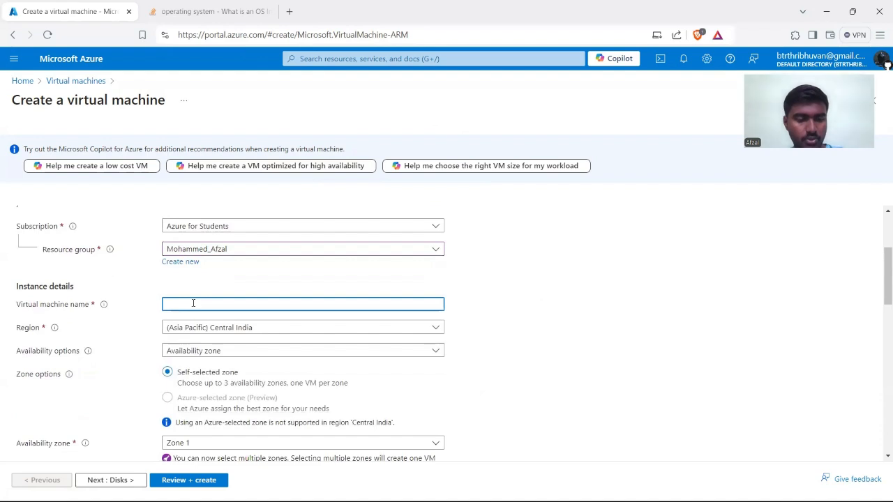
pyautogui.write('col')
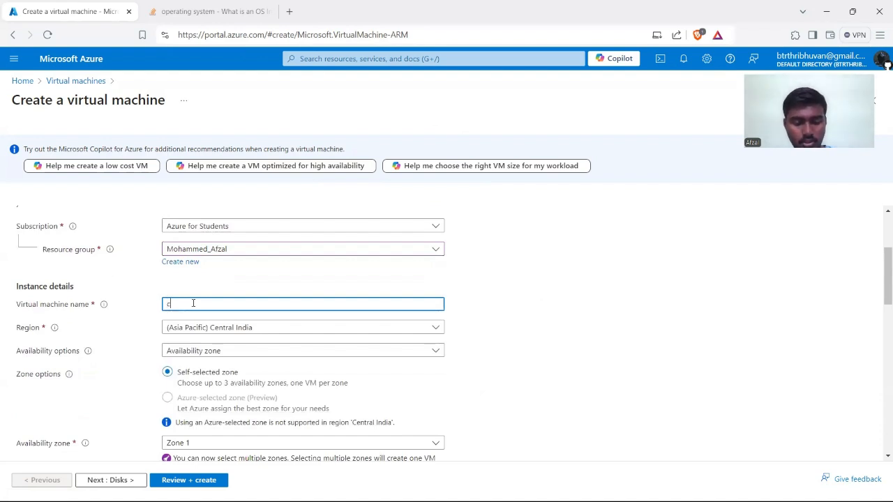
pyautogui.press('BackSpace')
pyautogui.press('BackSpace')
pyautogui.write('lou')
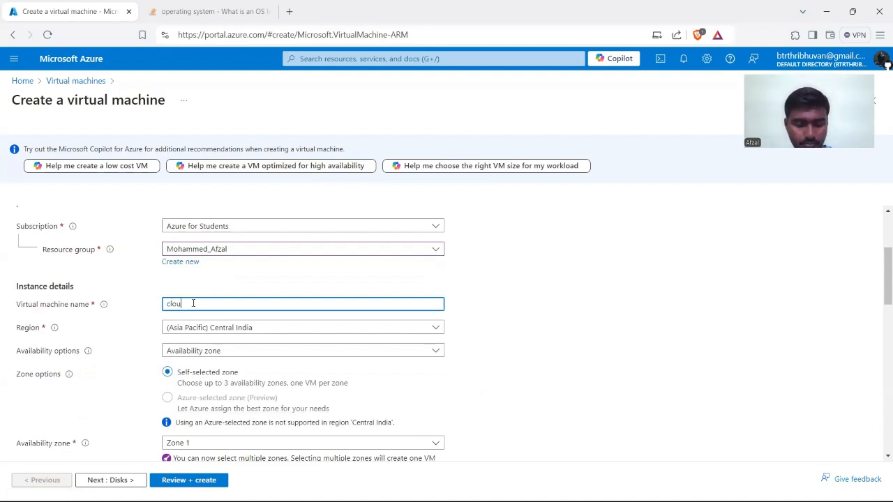
pyautogui.write('del')
# - Examine the security type, image, architecture and size settings, including the full list of VM sizes, and return to the creation form
pyautogui.scroll(-1, 193, 306)
pyautogui.scroll(-2, 199, 287)
pyautogui.scroll(-1, 197, 287)
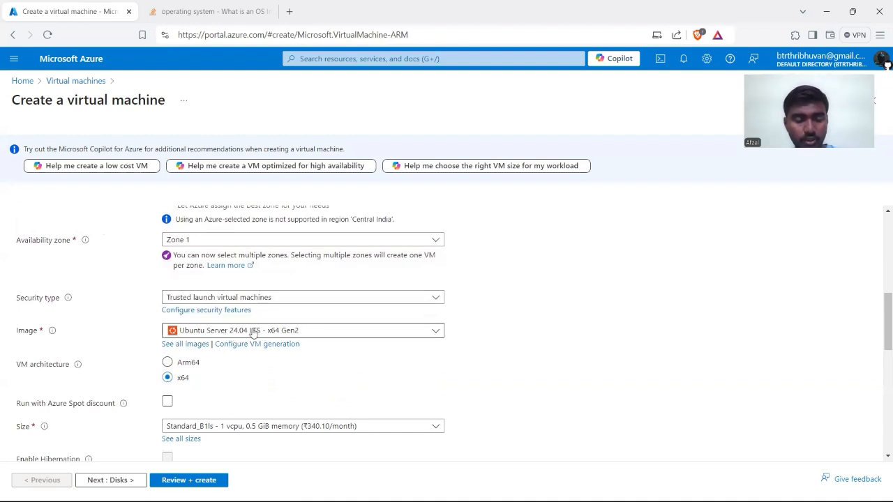
pyautogui.scroll(-1, 253, 332)
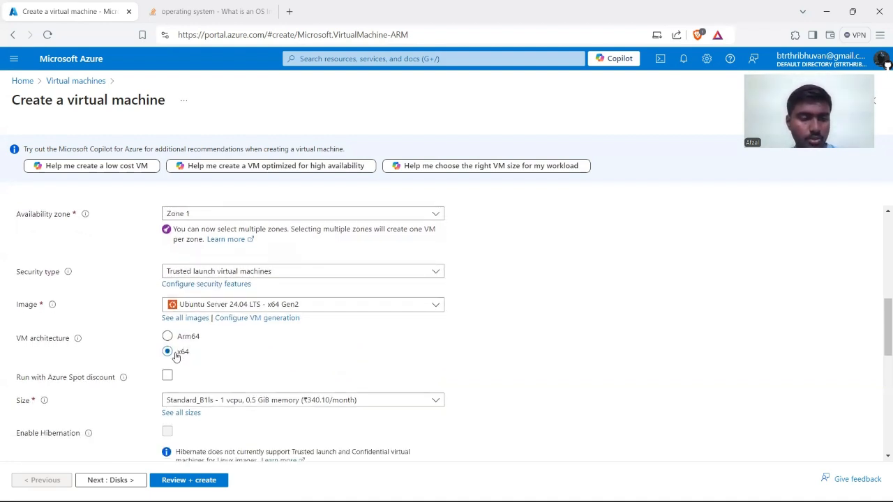
pyautogui.scroll(-1, 190, 364)
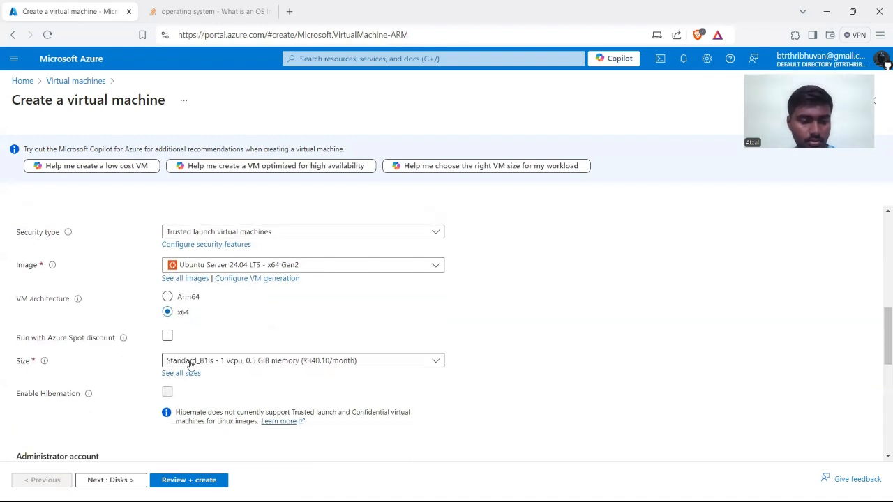
pyautogui.click(237, 362)
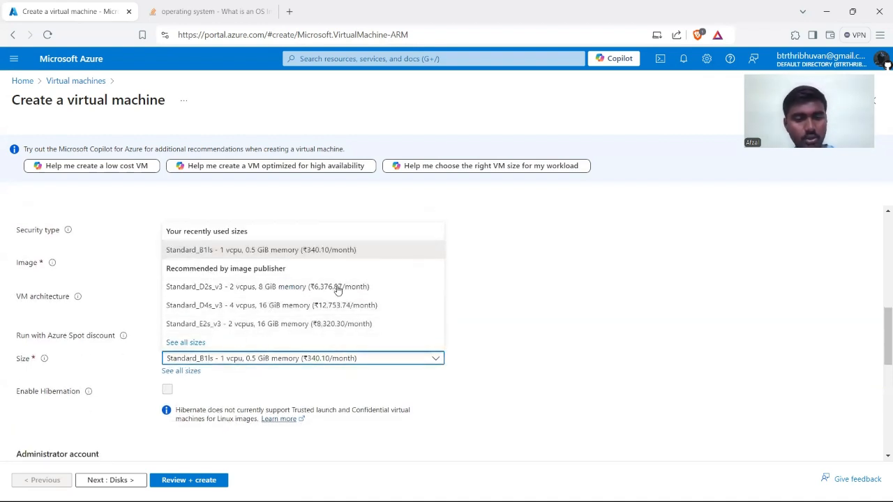
pyautogui.click(486, 305)
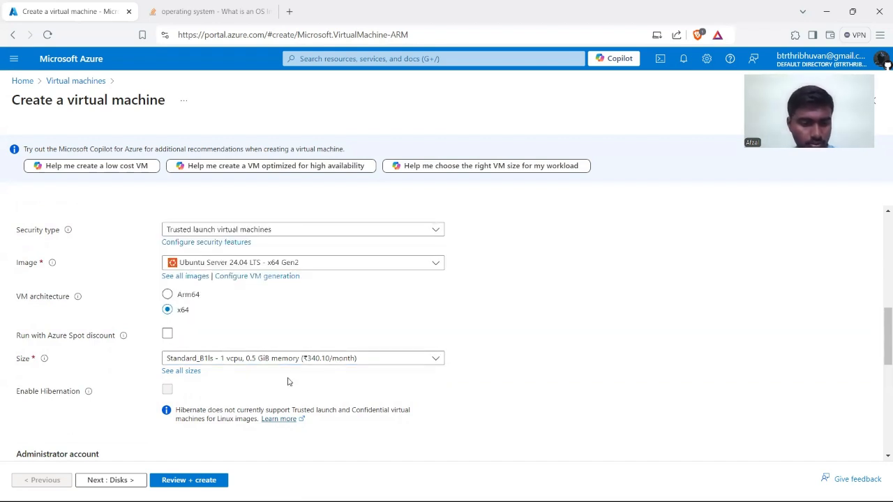
pyautogui.scroll(-2, 289, 381)
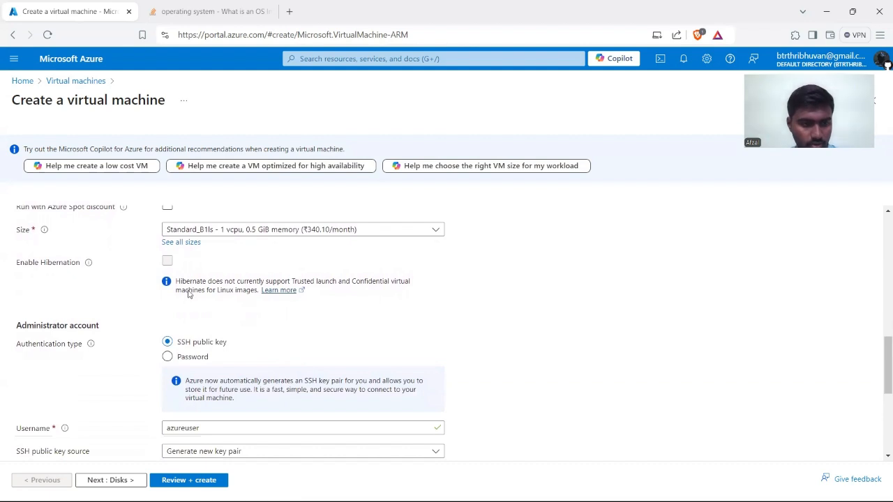
pyautogui.click(192, 243)
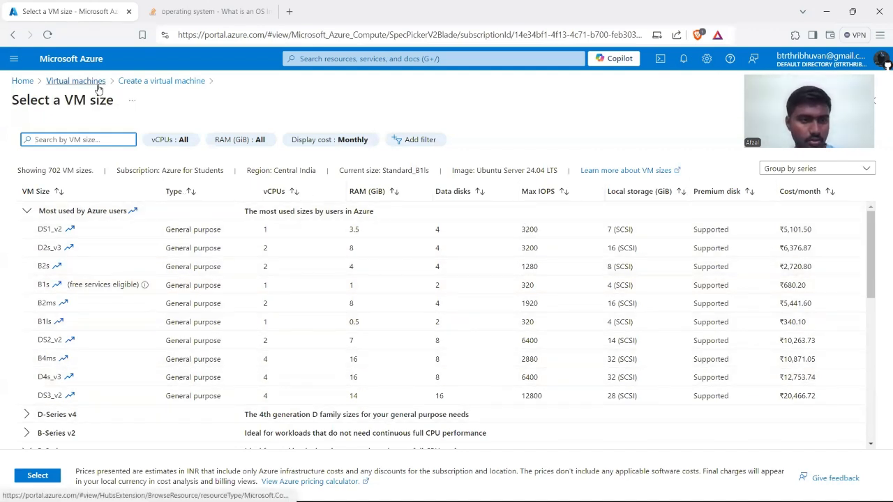
pyautogui.click(145, 85)
# - Review the administrator account's authentication type, username, SSH key settings and key pair name, and the inbound port rules
pyautogui.scroll(-2, 148, 314)
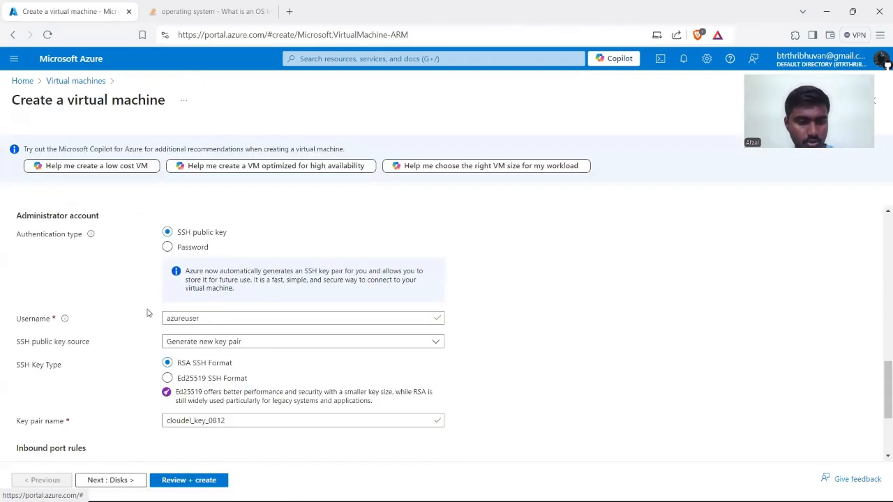
pyautogui.scroll(-1, 146, 313)
pyautogui.click(211, 306)
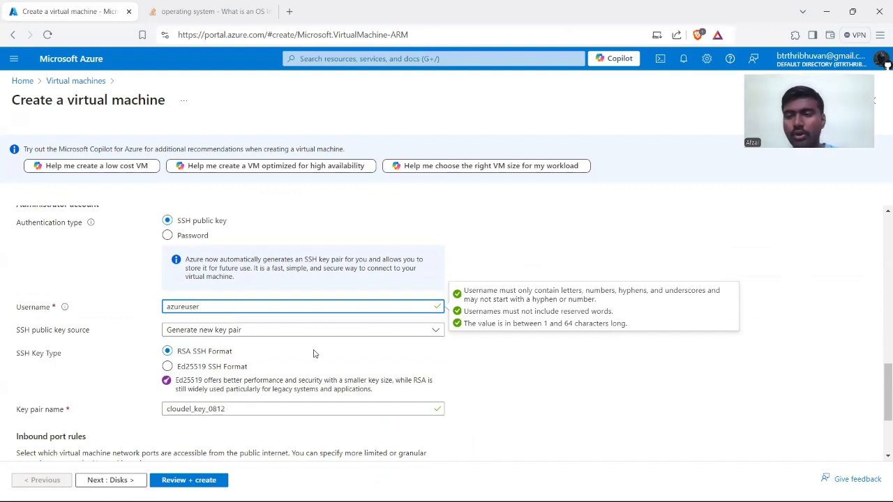
pyautogui.scroll(-1, 314, 354)
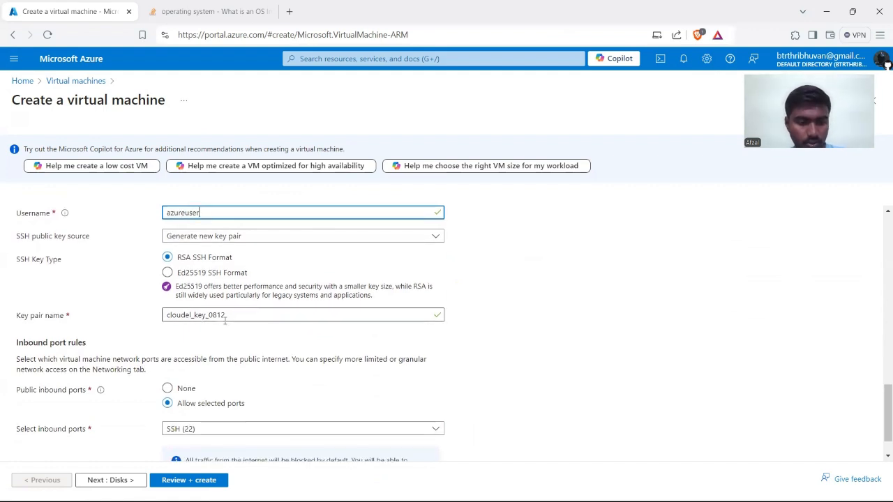
pyautogui.click(264, 319)
pyautogui.click(230, 346)
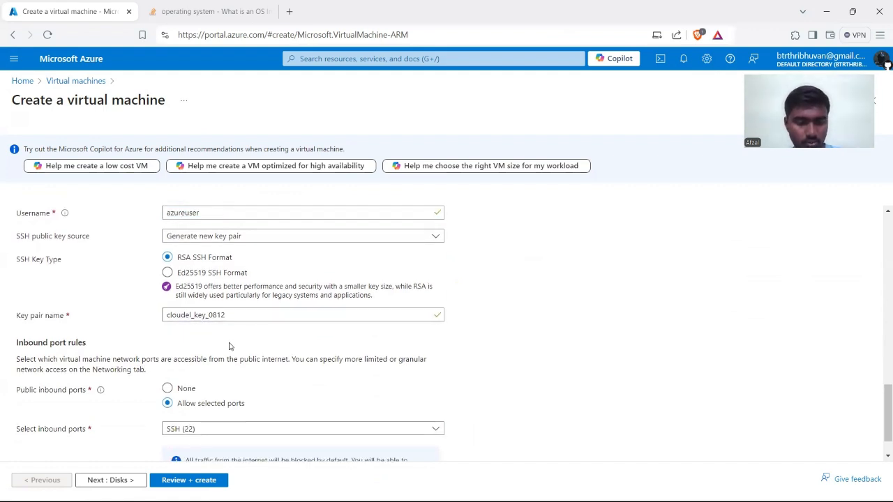
pyautogui.scroll(-1, 230, 347)
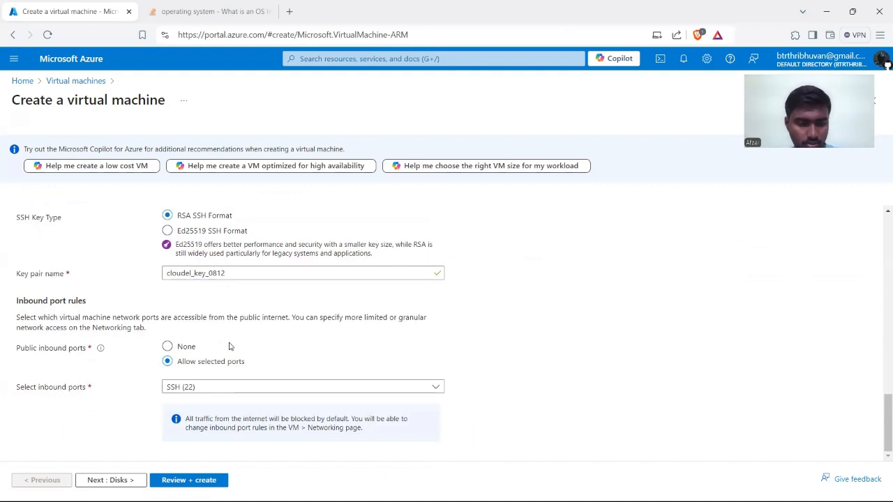
# - Set the OS disk size to Image default (30 GiB) in the disk settings and review the remaining disk options
pyautogui.click(120, 480)
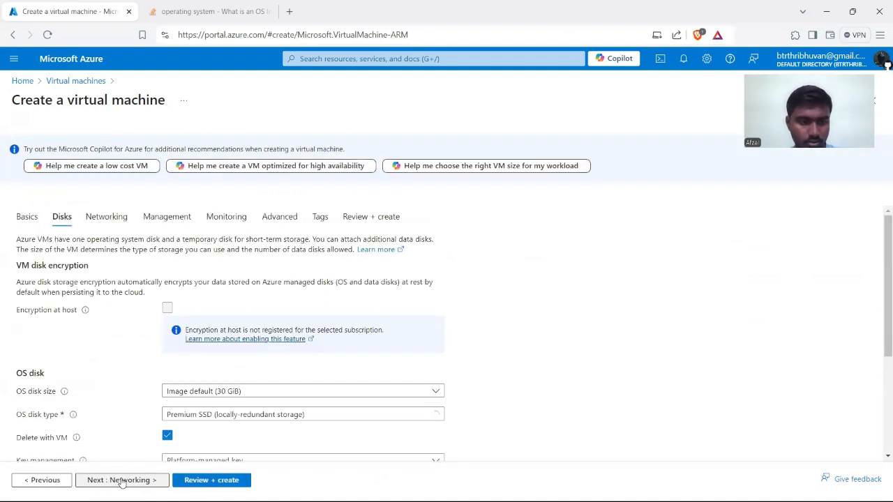
pyautogui.scroll(-1, 132, 359)
pyautogui.click(193, 361)
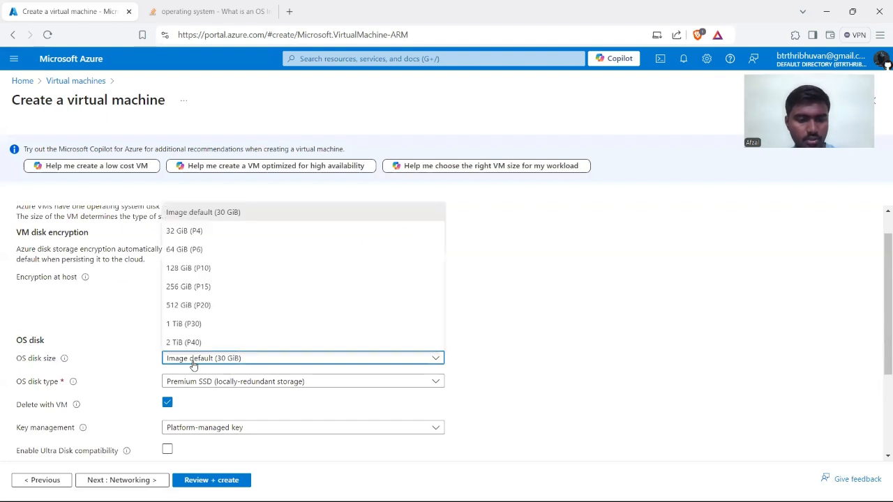
pyautogui.click(199, 212)
pyautogui.scroll(-2, 152, 334)
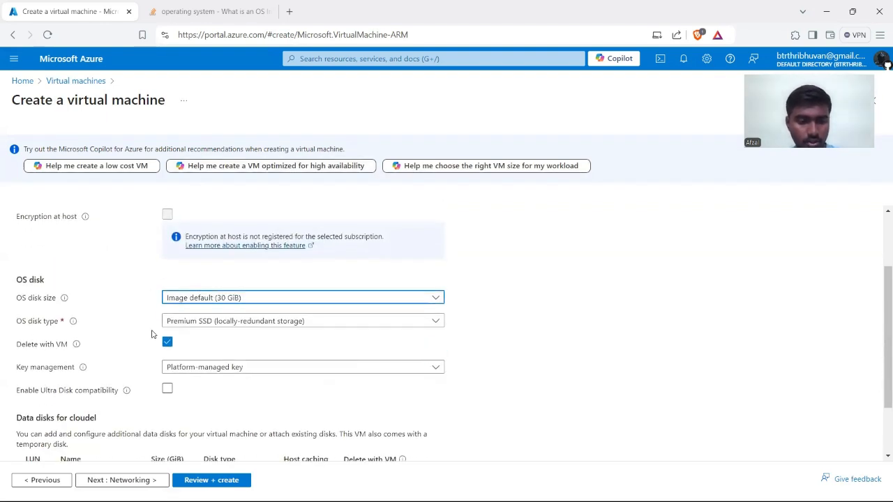
pyautogui.scroll(-2, 153, 334)
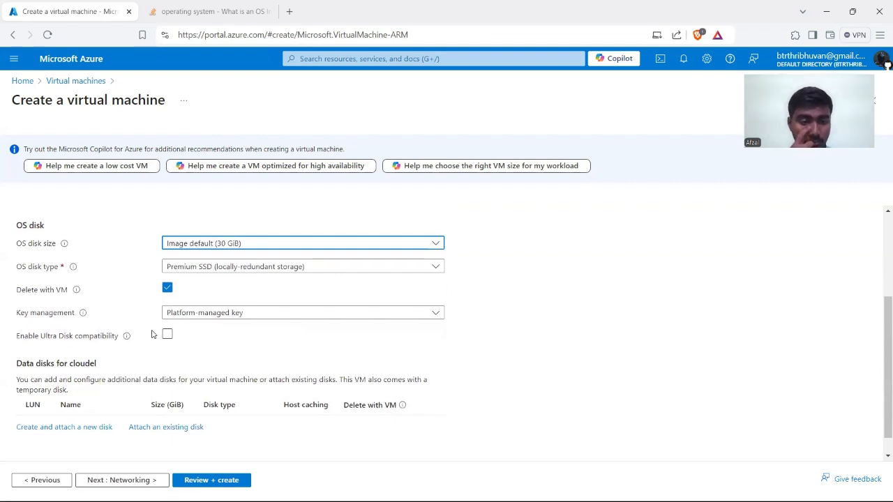
pyautogui.scroll(-1, 152, 334)
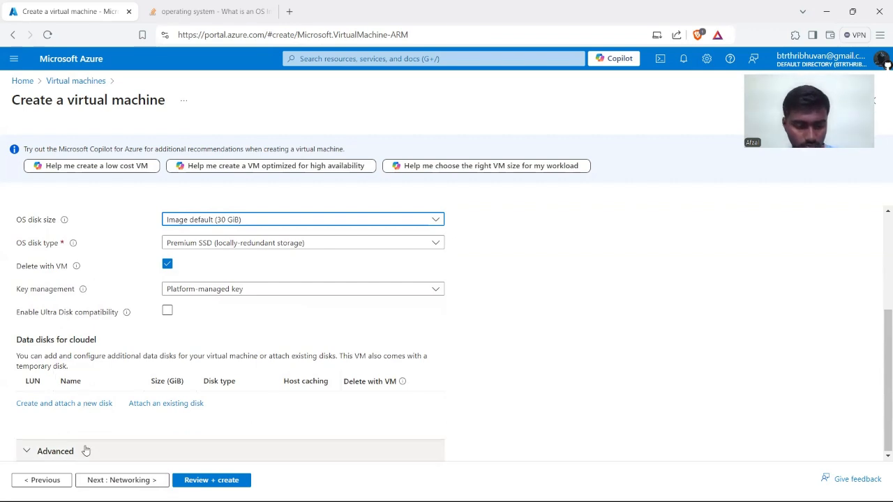
# - Examine the networking settings: virtual network, subnet, public IP, security group, inbound ports and load balancing options
pyautogui.click(104, 481)
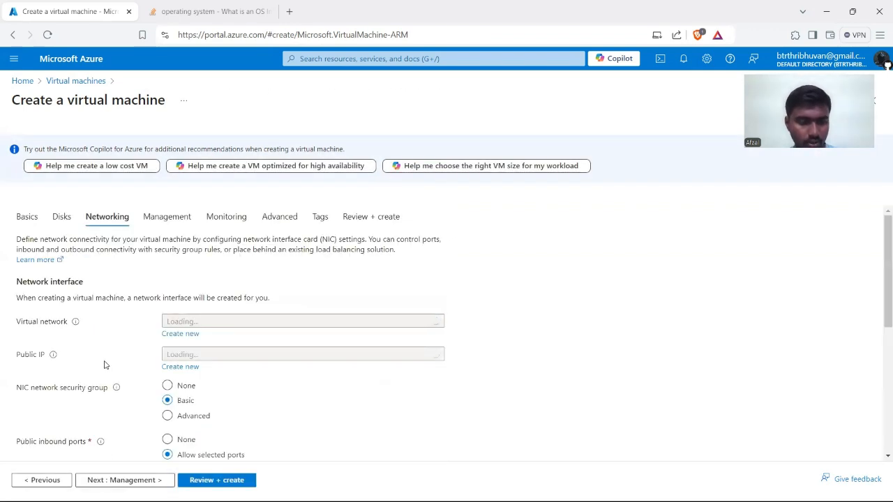
pyautogui.scroll(-1, 105, 365)
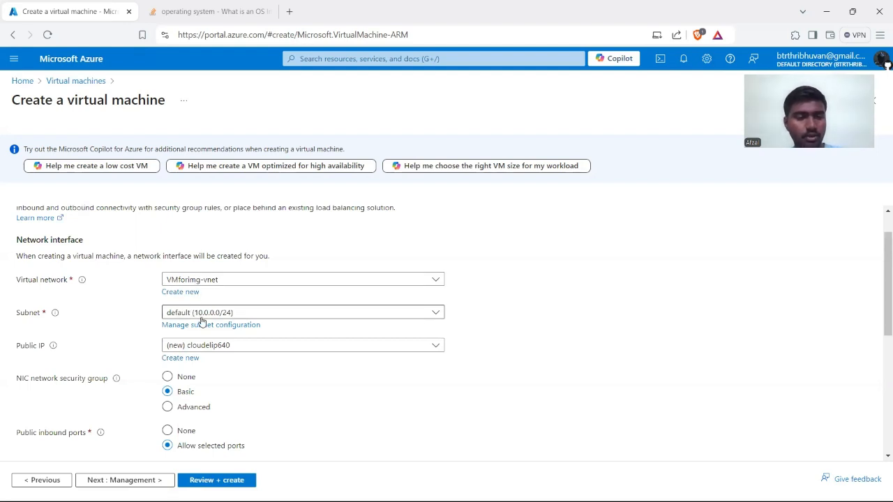
pyautogui.scroll(-1, 201, 321)
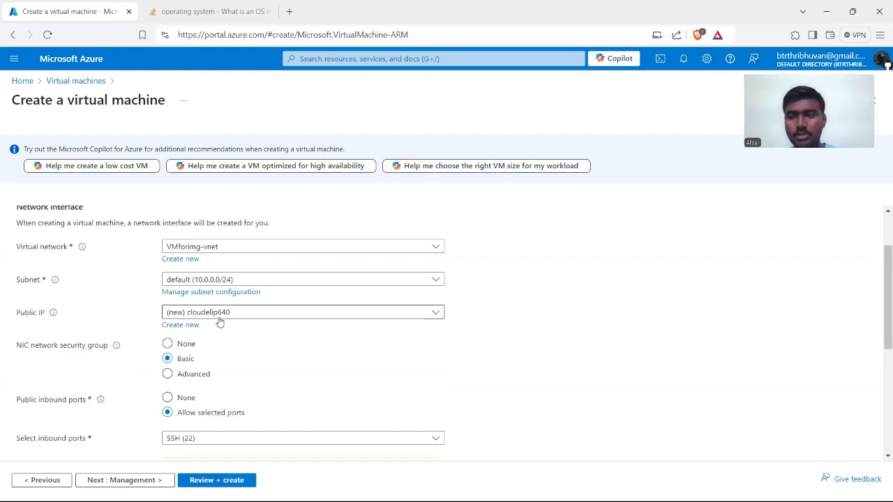
pyautogui.scroll(-5, 219, 322)
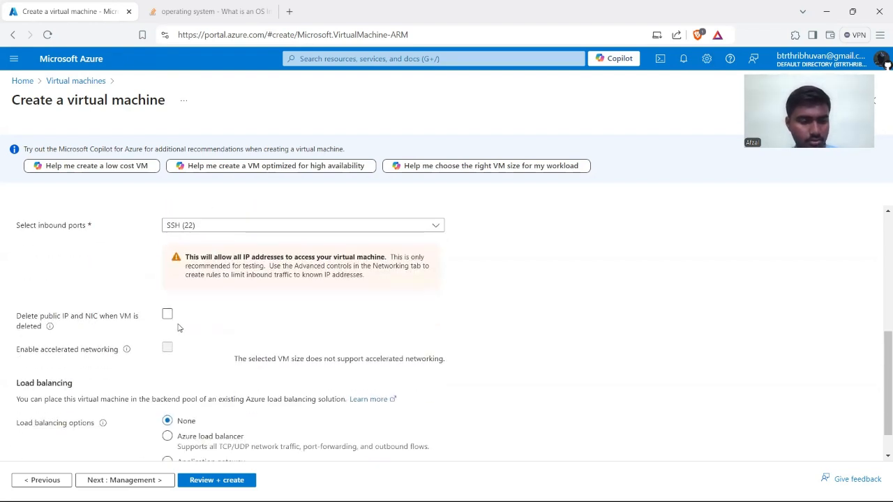
pyautogui.scroll(-1, 178, 328)
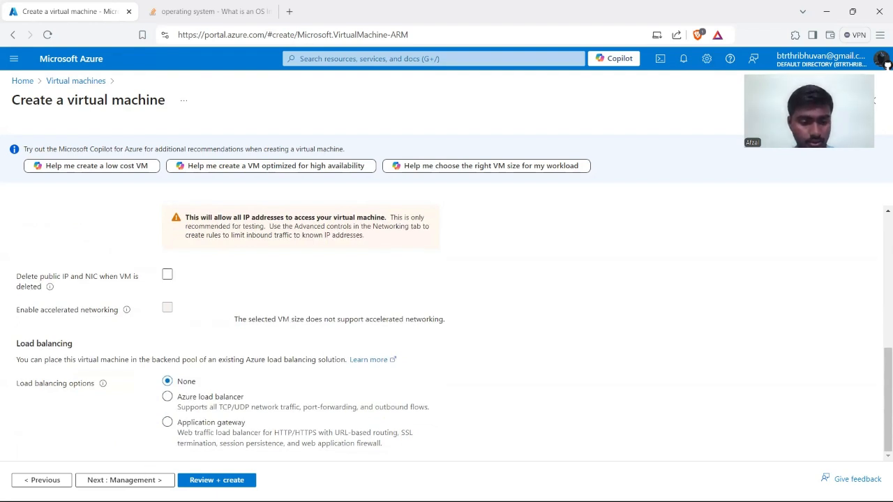
pyautogui.click(125, 480)
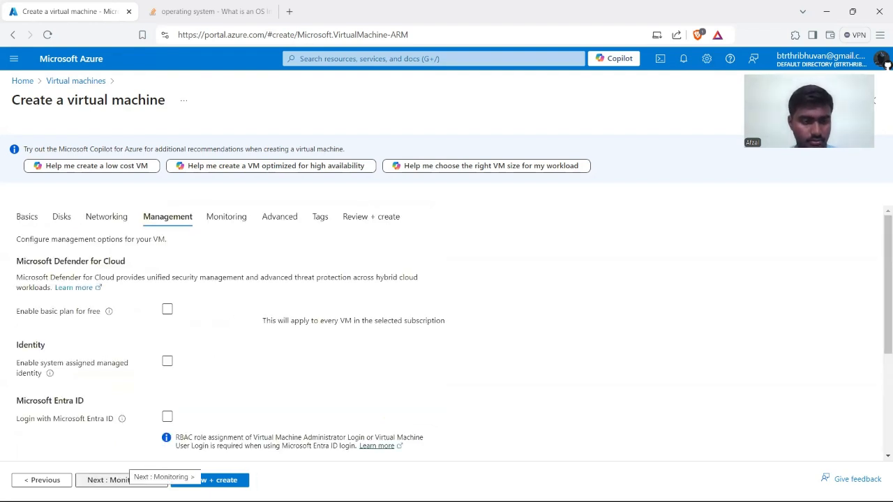
pyautogui.click(62, 482)
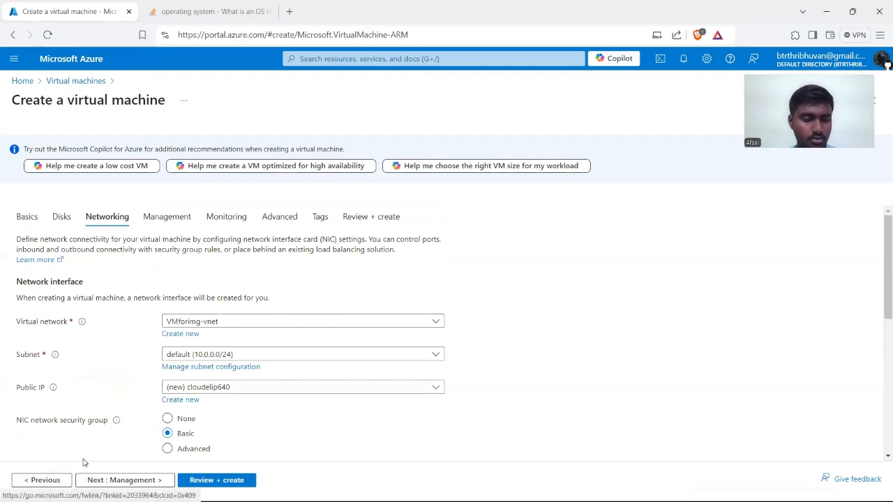
pyautogui.scroll(-5, 142, 377)
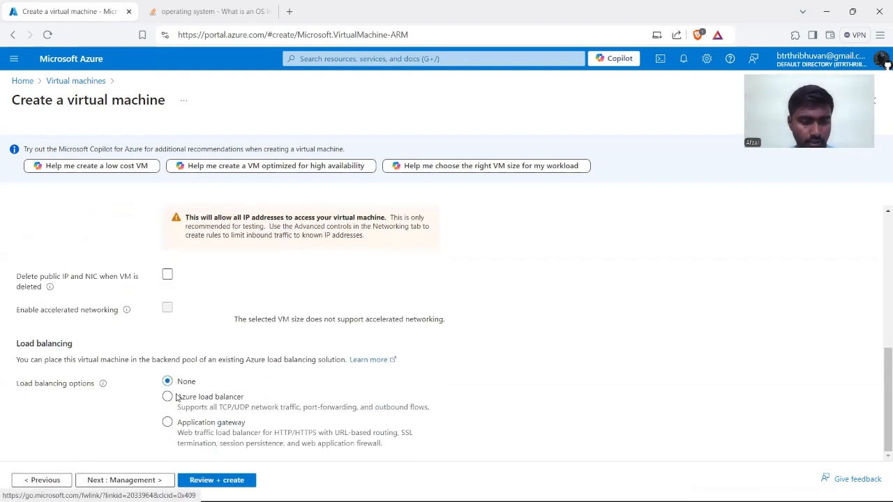
# - Review the management settings for identity, Microsoft Entra ID login, auto-shutdown, backup and guest OS updates, plus the monitoring settings
pyautogui.click(122, 480)
pyautogui.scroll(-2, 124, 390)
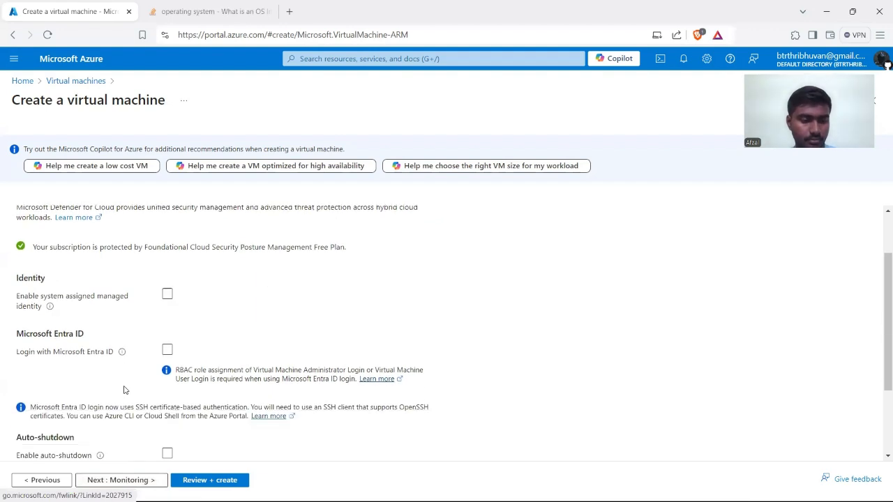
pyautogui.scroll(-3, 125, 390)
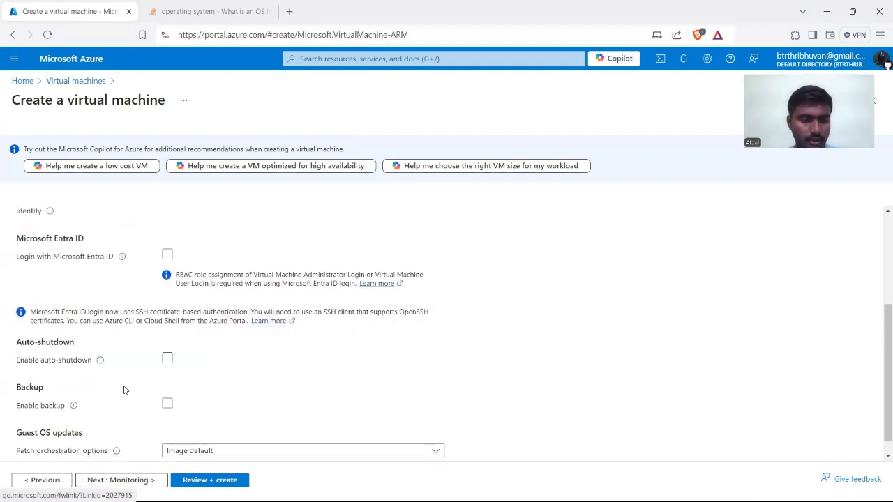
pyautogui.scroll(-1, 125, 390)
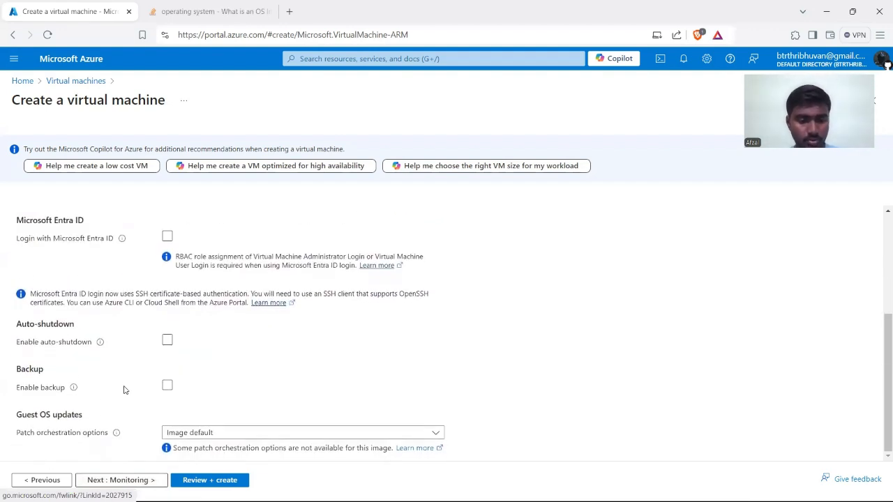
pyautogui.click(124, 480)
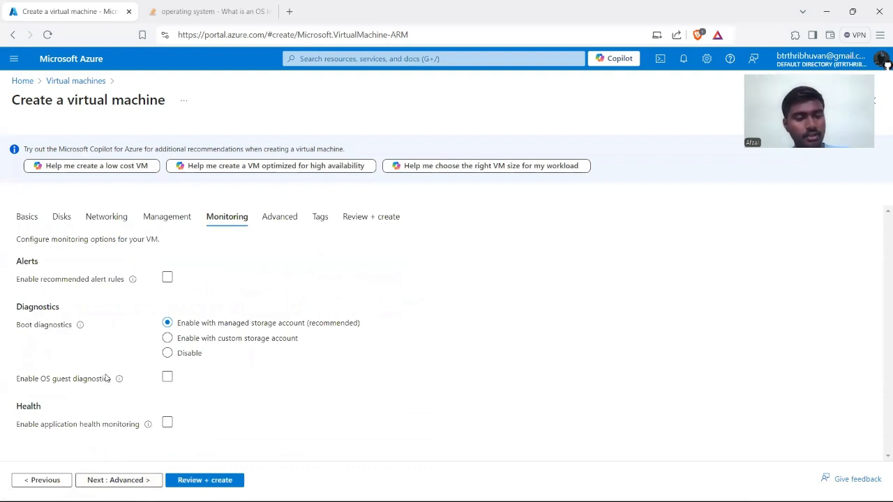
# - Examine the advanced settings: extensions, VM applications, custom data, user data, NVMe performance, host group, capacity reservations and proximity placement group
pyautogui.click(114, 480)
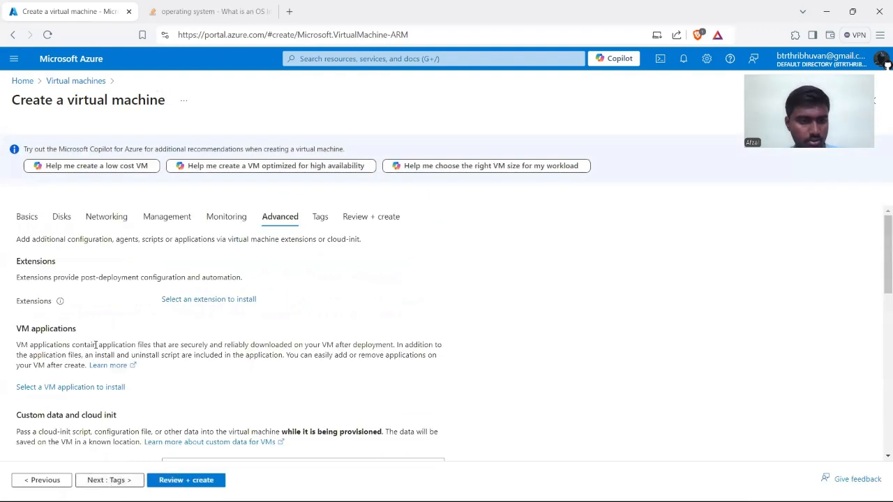
pyautogui.scroll(-1, 119, 198)
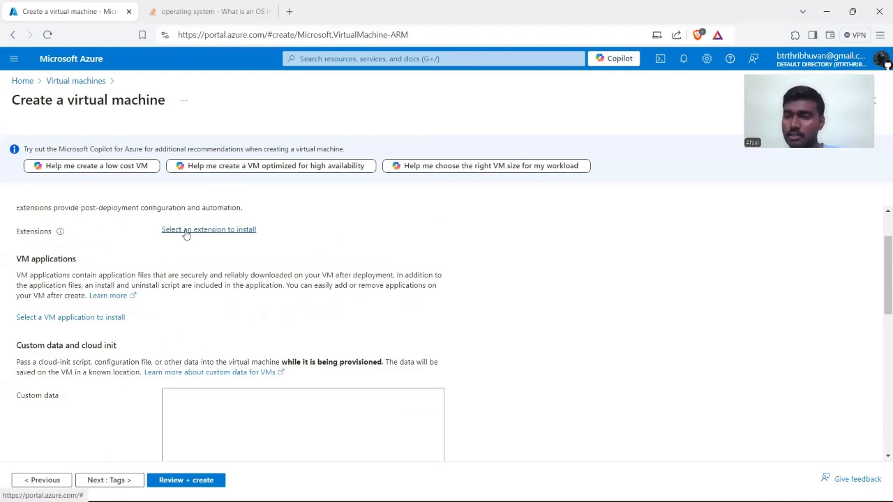
pyautogui.scroll(-1, 186, 235)
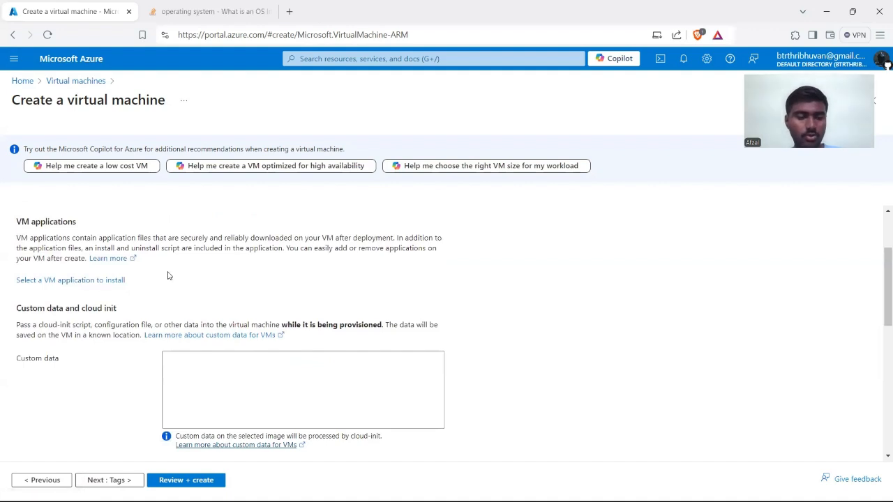
pyautogui.click(229, 377)
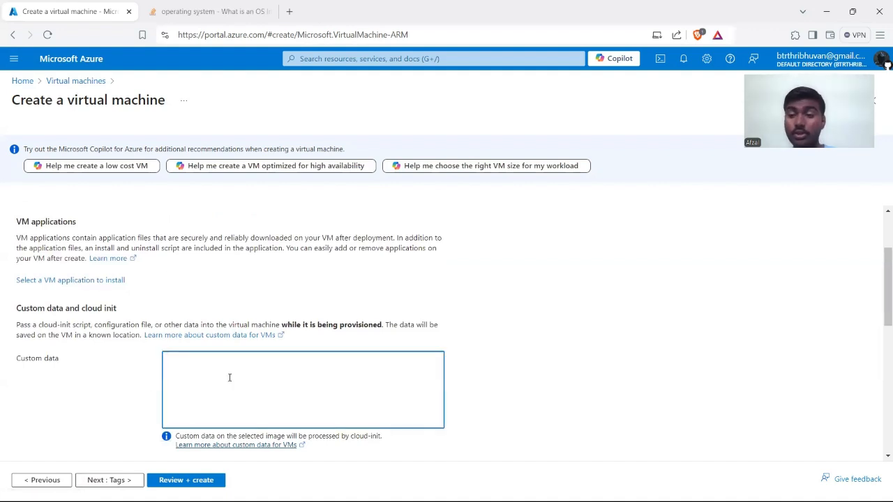
pyautogui.scroll(-3, 229, 377)
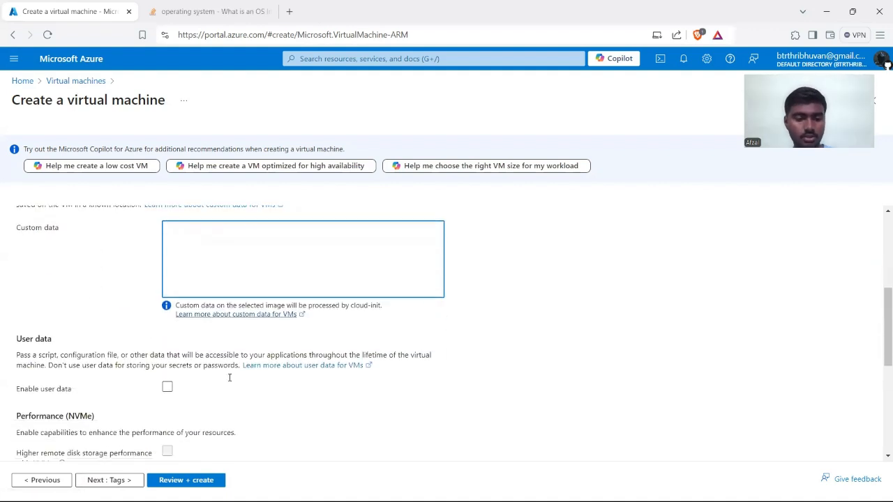
pyautogui.scroll(-3, 164, 419)
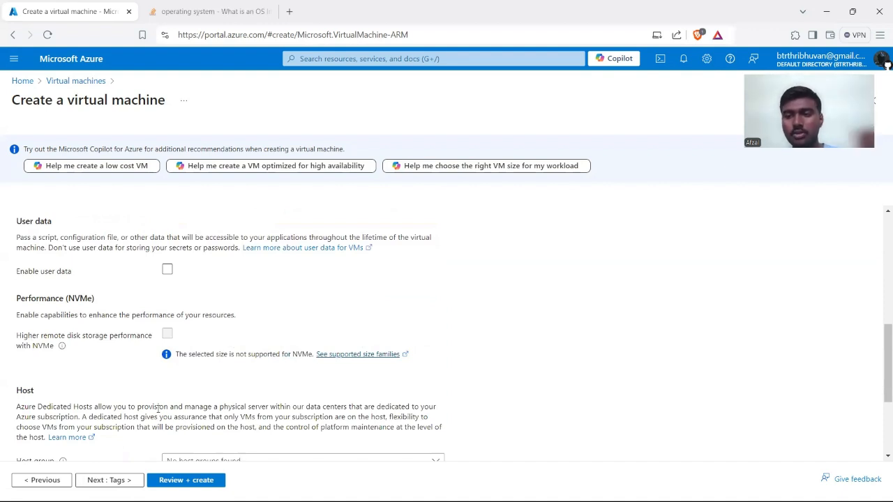
pyautogui.scroll(-3, 159, 409)
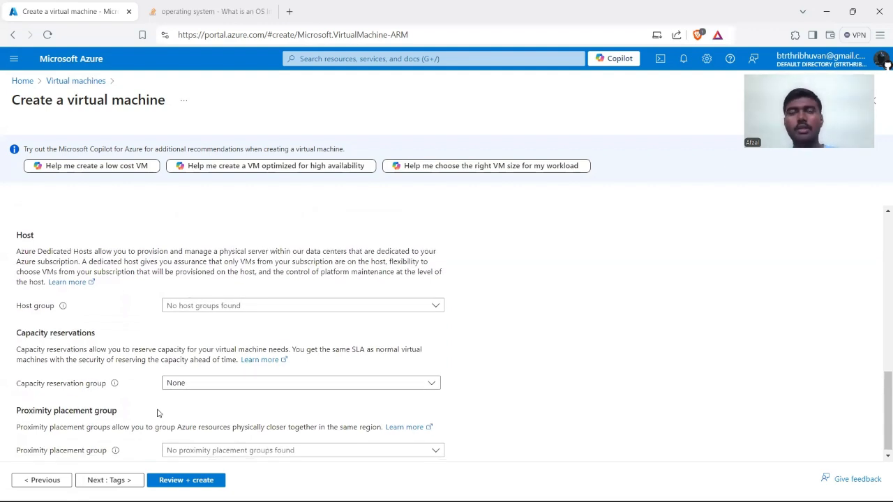
pyautogui.scroll(-1, 158, 413)
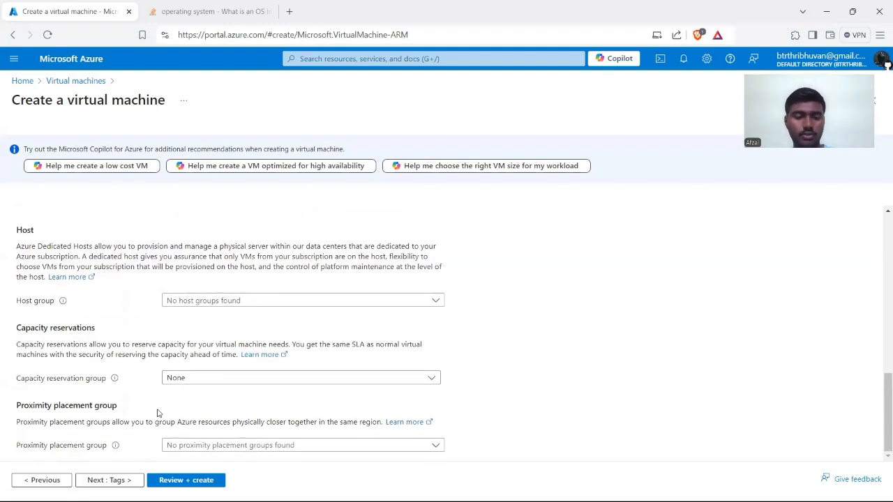
# - Leave the tags empty, proceed to the final validation and look over the price and terms summary
pyautogui.click(115, 480)
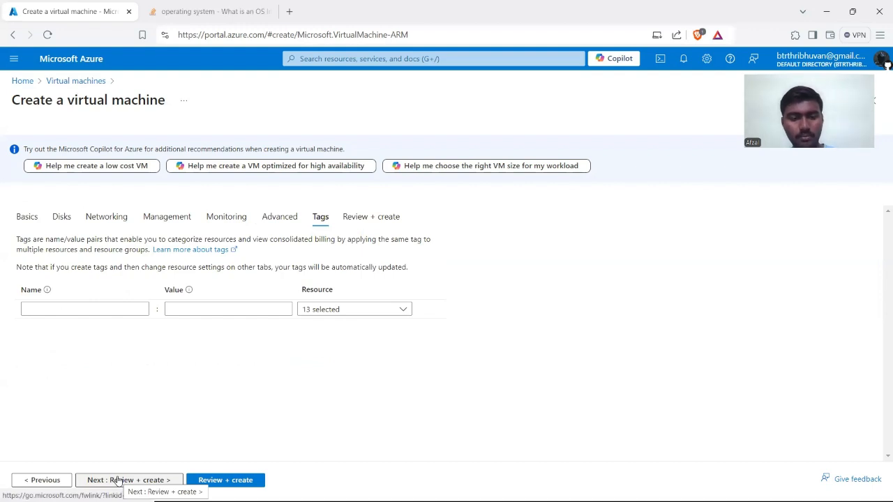
pyautogui.click(117, 480)
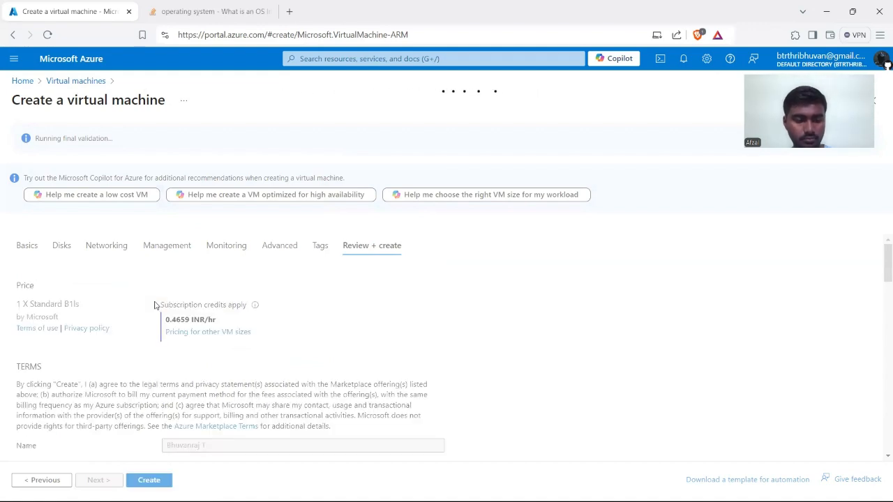
pyautogui.scroll(-2, 154, 305)
# - Create the virtual machine and save its generated private key to drive D: as the PEM file cloudel_key_0812
pyautogui.click(149, 479)
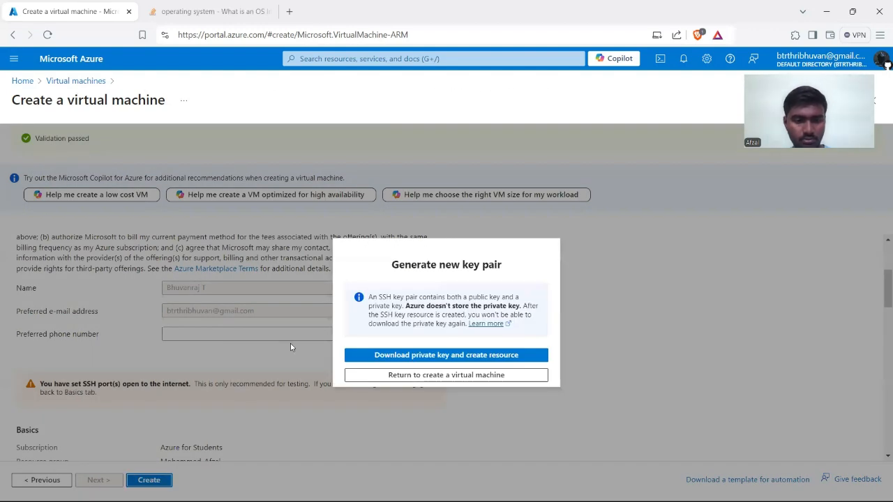
pyautogui.click(407, 356)
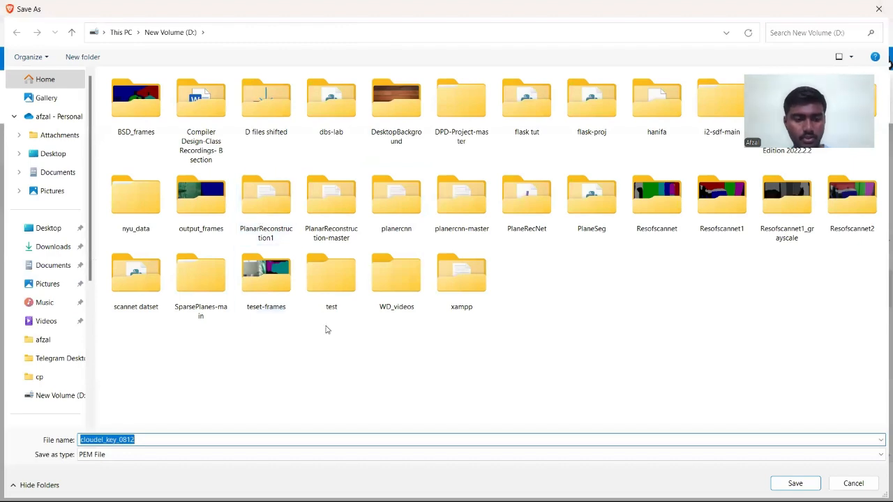
pyautogui.click(794, 483)
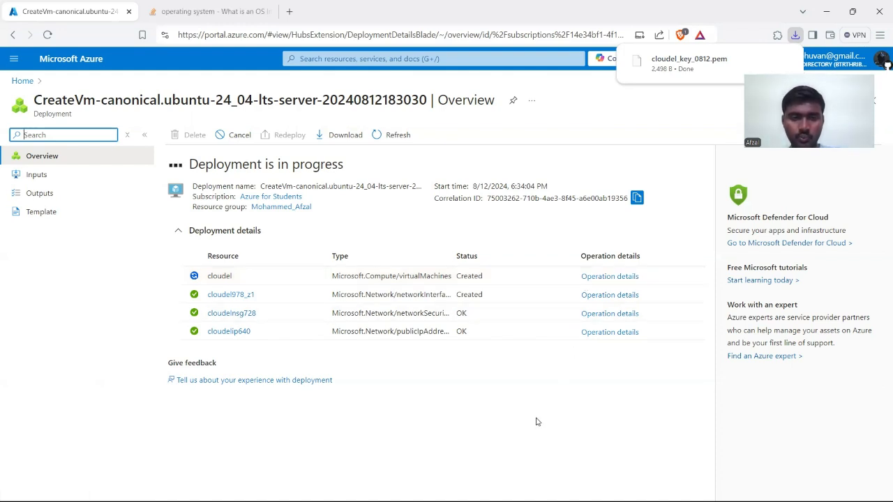
pyautogui.press('super')
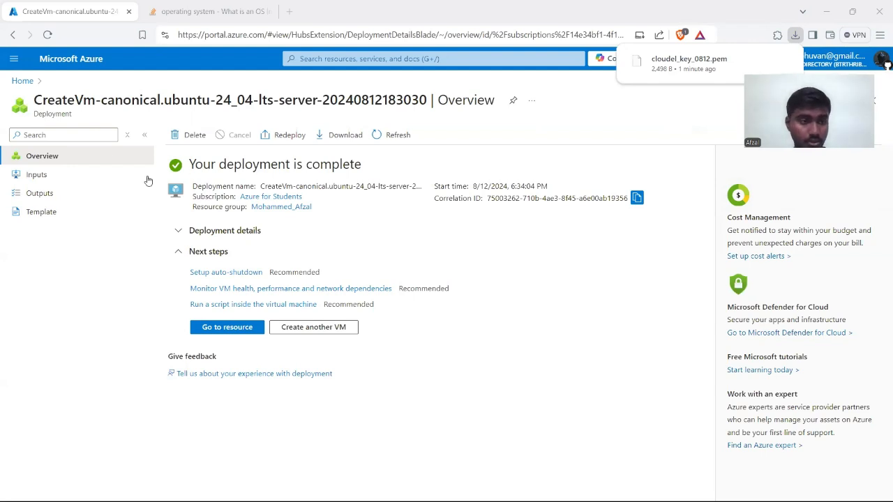
# - Open the cloudel virtual machine from the list of virtual machines and show its connection options
pyautogui.click(23, 81)
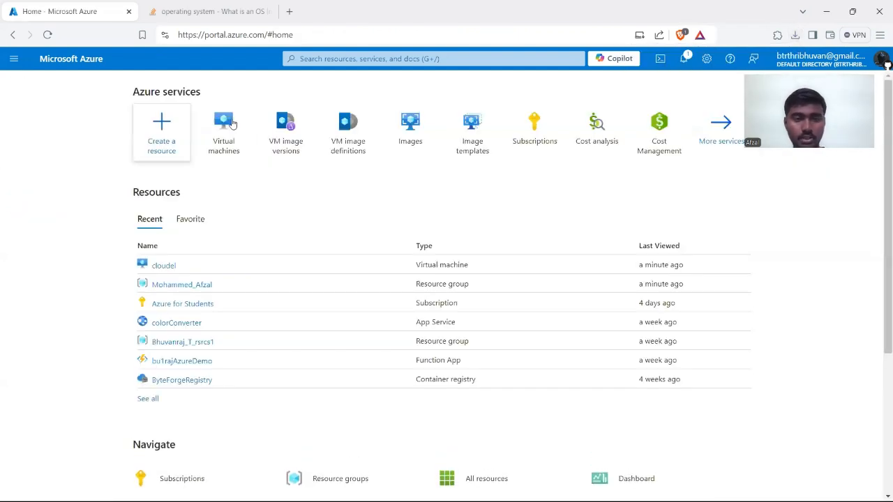
pyautogui.click(224, 135)
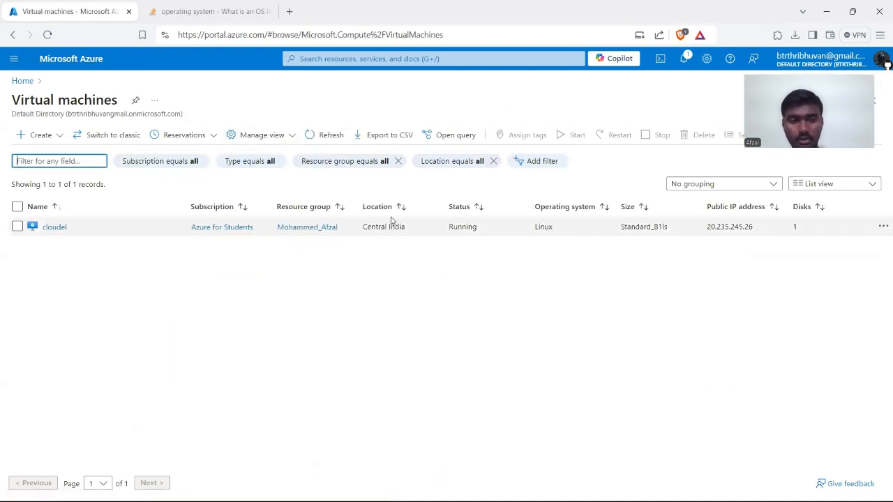
pyautogui.click(48, 230)
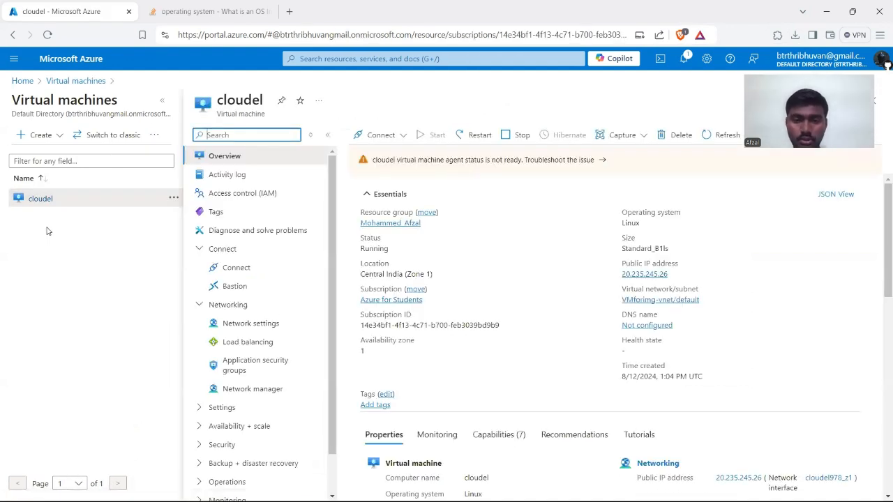
pyautogui.click(395, 138)
pyautogui.click(395, 155)
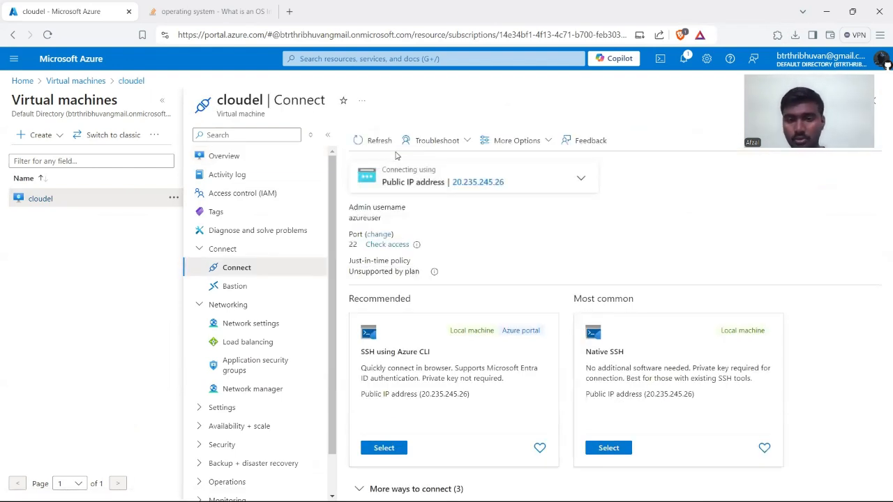
# - Choose Native SSH as the connection method and copy the SSH command that uses a specified private key
pyautogui.moveTo(466, 184)
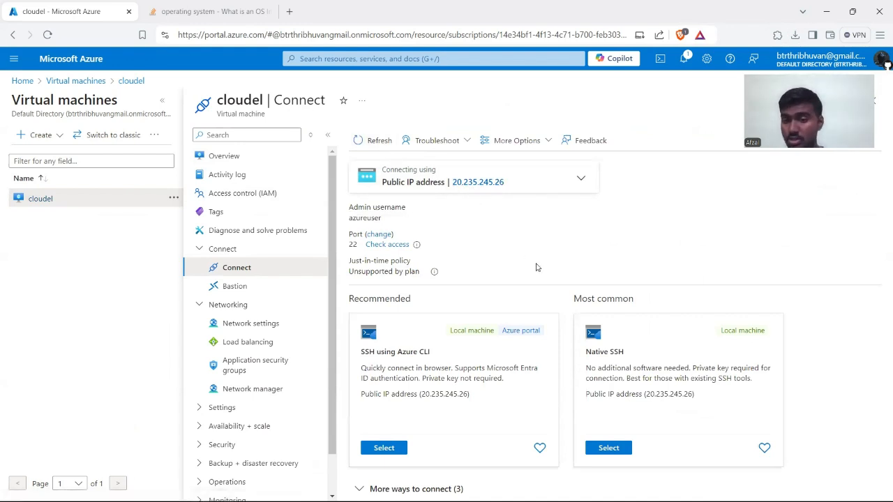
pyautogui.click(607, 453)
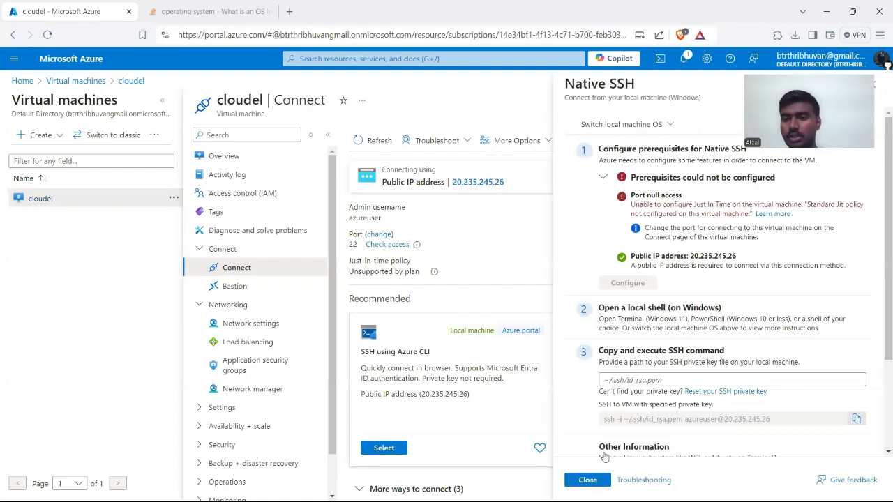
pyautogui.scroll(-3, 748, 303)
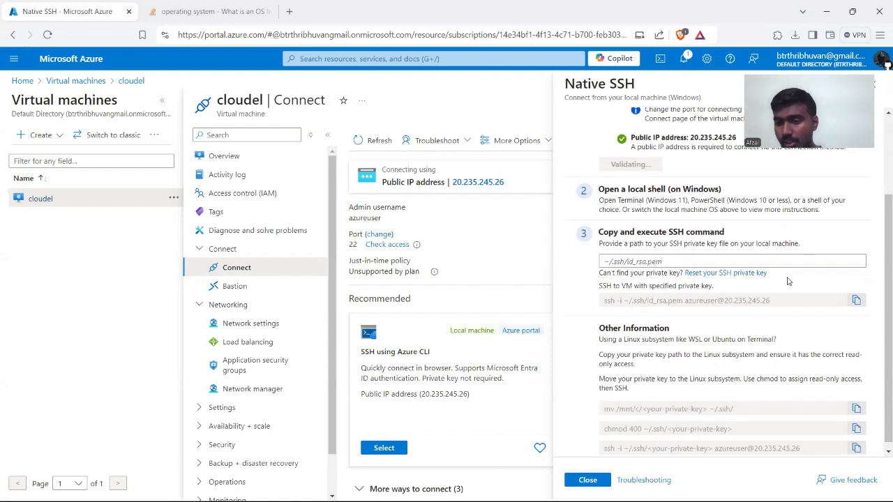
pyautogui.click(856, 300)
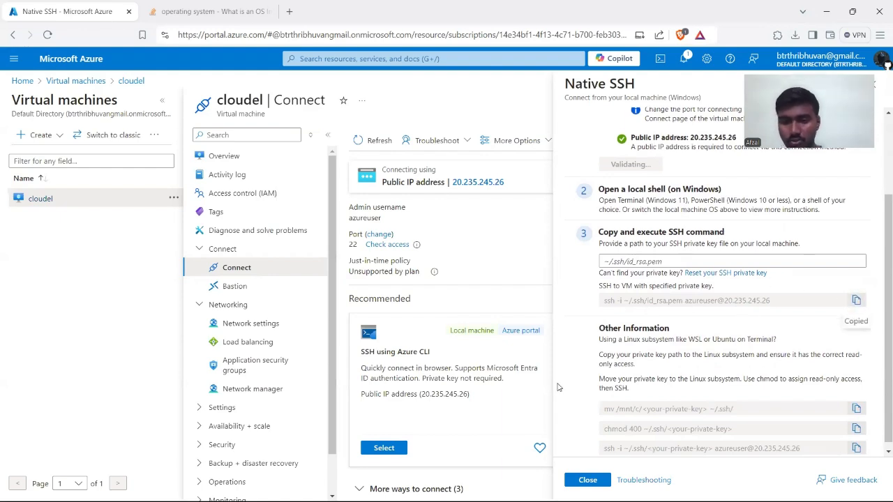
# - Open Windows PowerShell and switch to drive D:
pyautogui.click(305, 489)
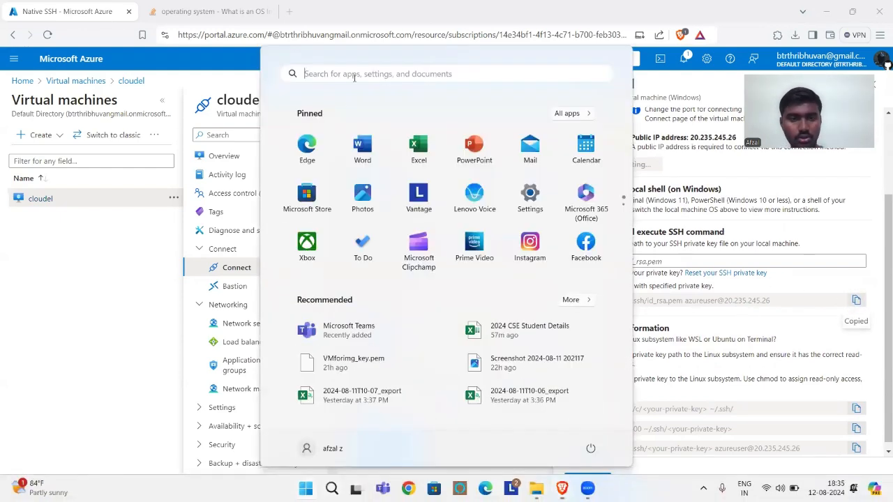
pyautogui.click(350, 74)
pyautogui.write('wi')
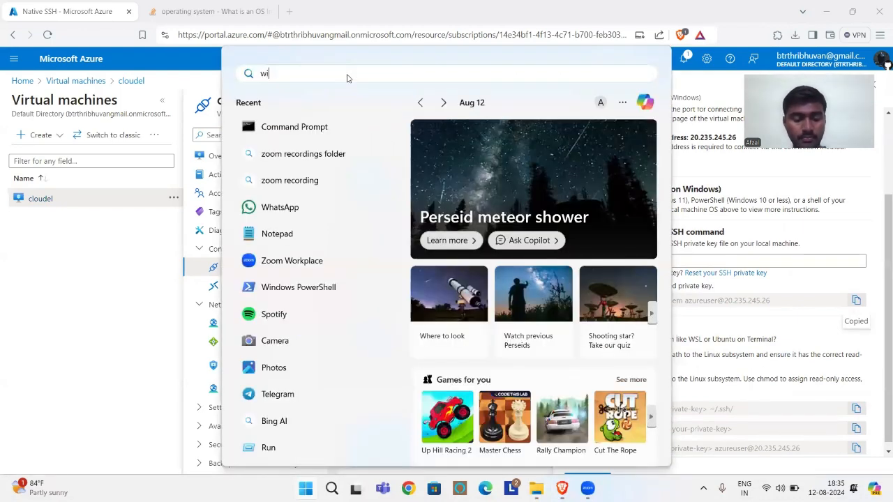
pyautogui.write('ndp')
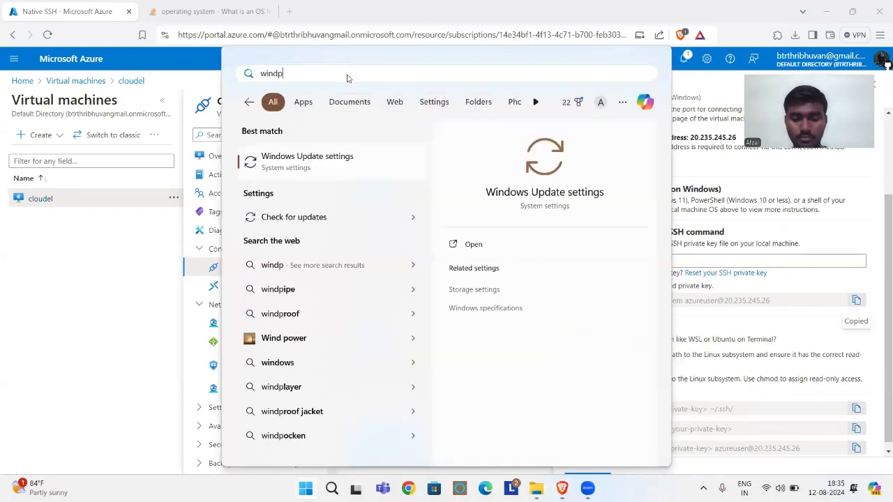
pyautogui.press('BackSpace')
pyautogui.write('ows')
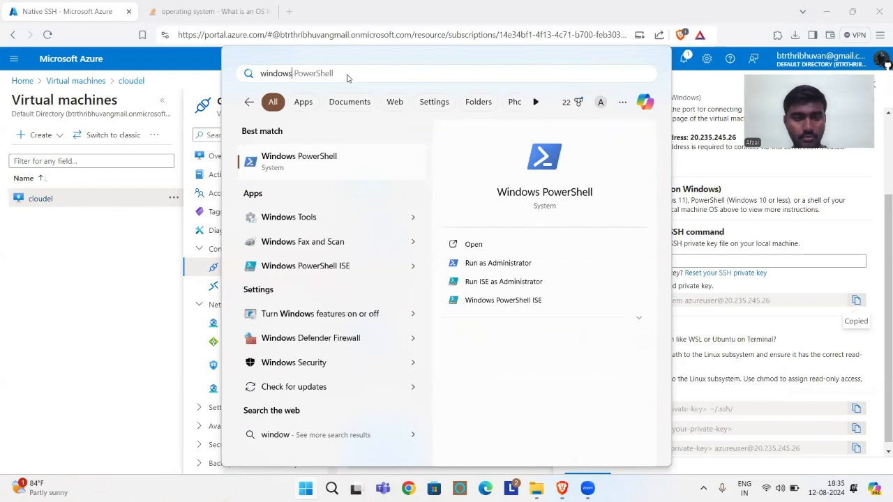
pyautogui.click(310, 163)
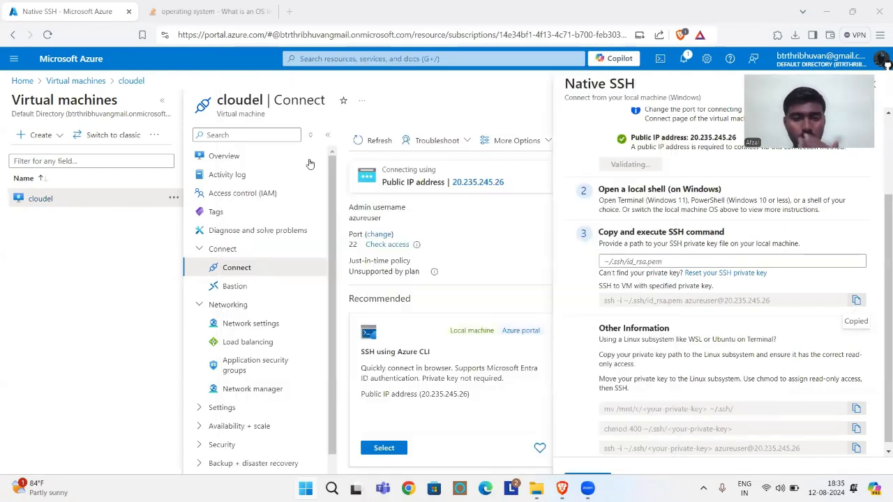
pyautogui.write('D:')
pyautogui.press('Return')
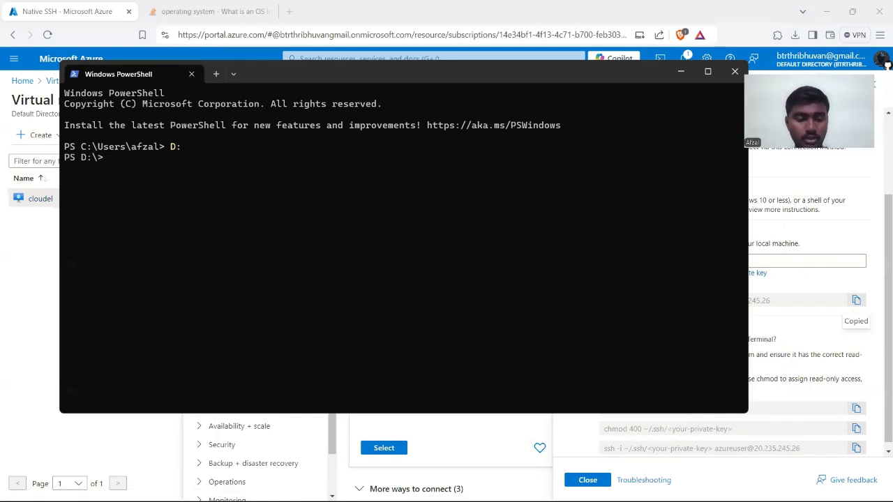
# - List the contents of drive D: with ls and look through the listing for the cloudel_key_0812.pem key file
pyautogui.write('ls')
pyautogui.press('Return')
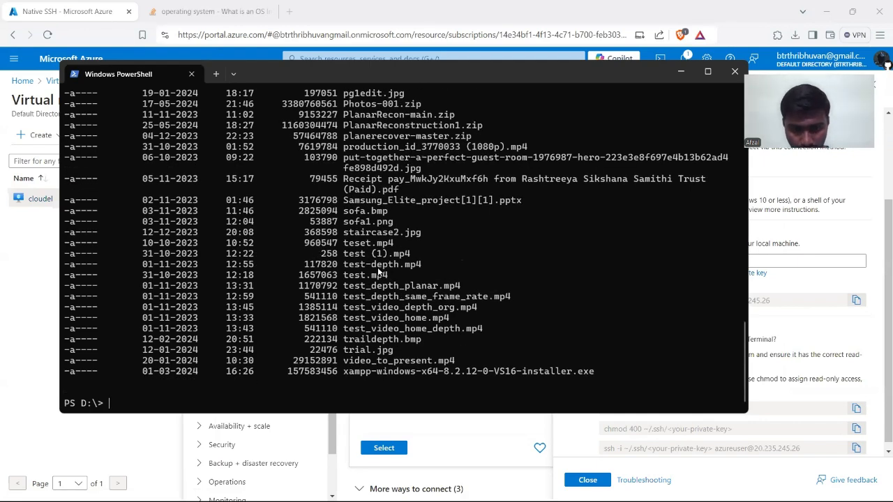
pyautogui.scroll(7, 377, 268)
pyautogui.scroll(4, 377, 272)
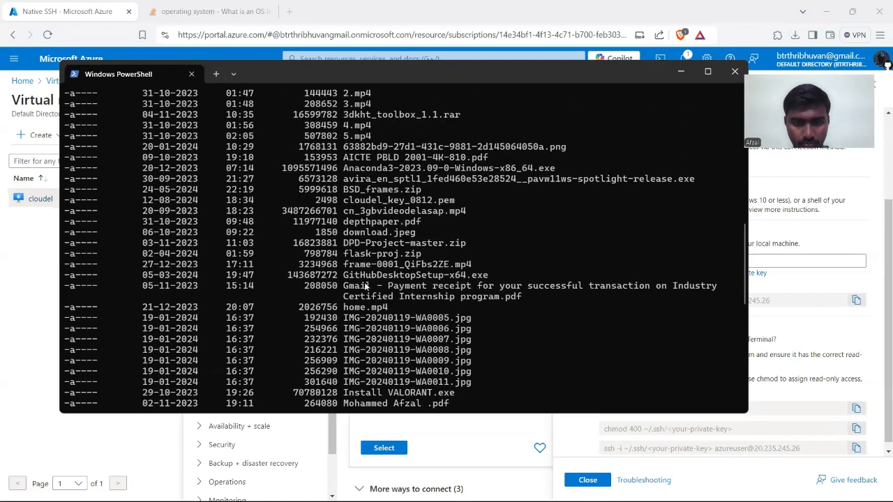
pyautogui.scroll(3, 366, 289)
pyautogui.moveTo(444, 288); pyautogui.dragTo(347, 287)
pyautogui.scroll(10, 347, 287)
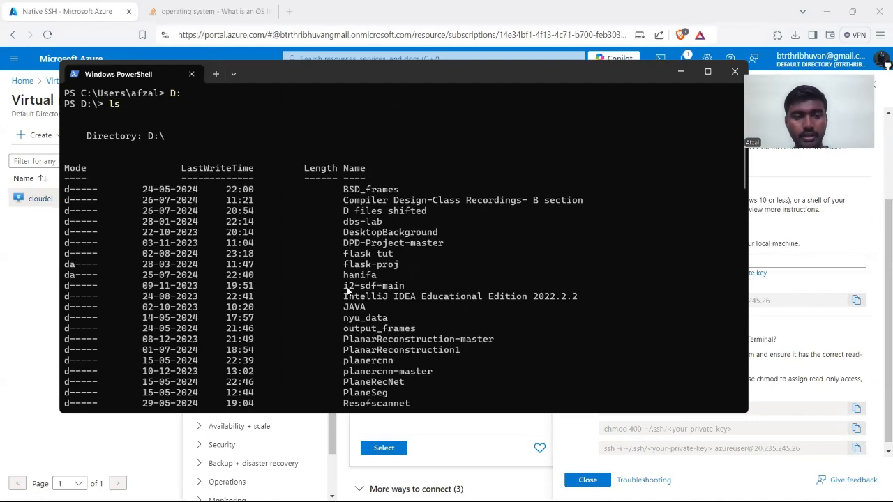
# - Paste the copied SSH command at the D: prompt and select its ~/.ssh/id_rsa.pem key path
pyautogui.scroll(2, 347, 289)
pyautogui.scroll(-20, 286, 236)
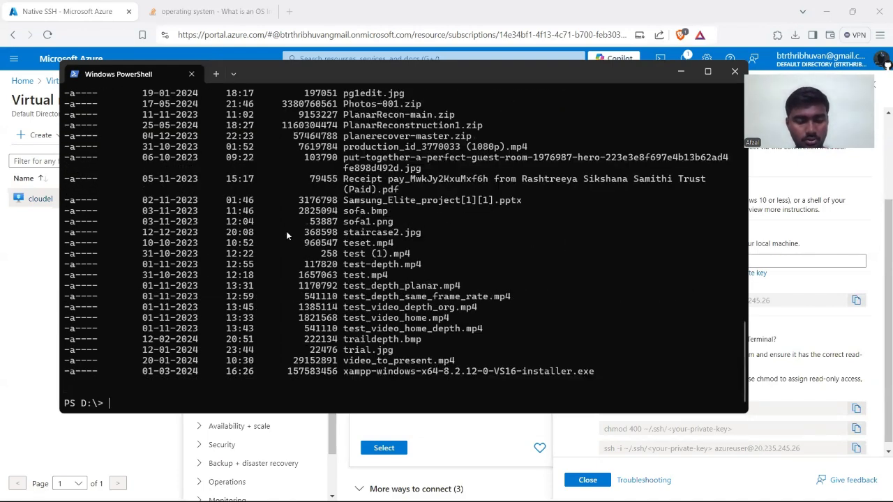
pyautogui.hotkey('ctrl', 'v')
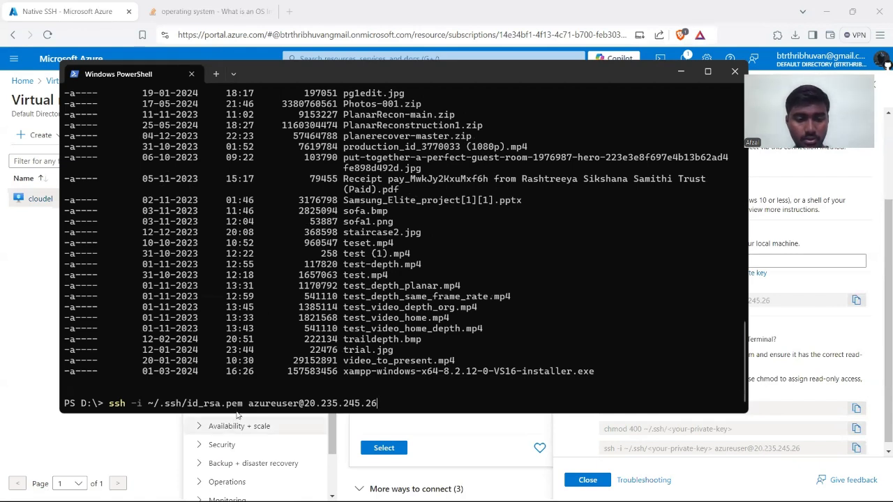
pyautogui.moveTo(247, 404); pyautogui.dragTo(149, 408)
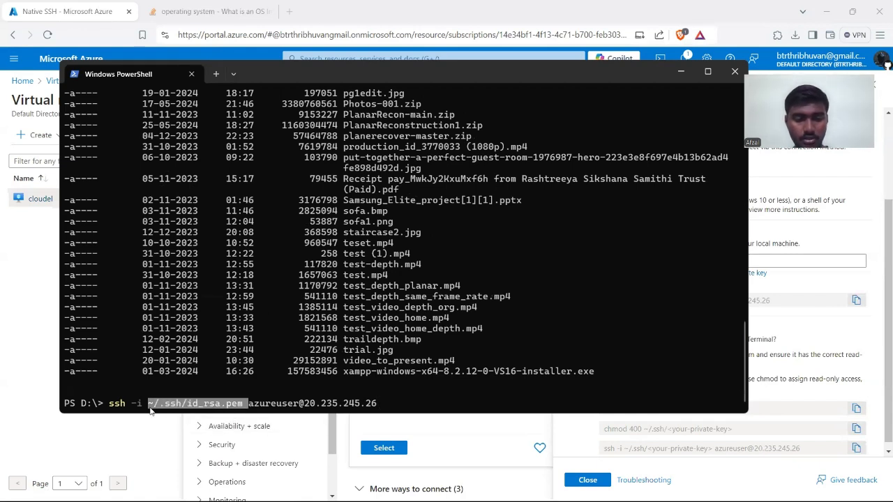
# - Switch to File Explorer and open New Volume (D:) from This PC
pyautogui.hotkey('alt', 'Tab')
pyautogui.hotkey('alt', 'Tab')
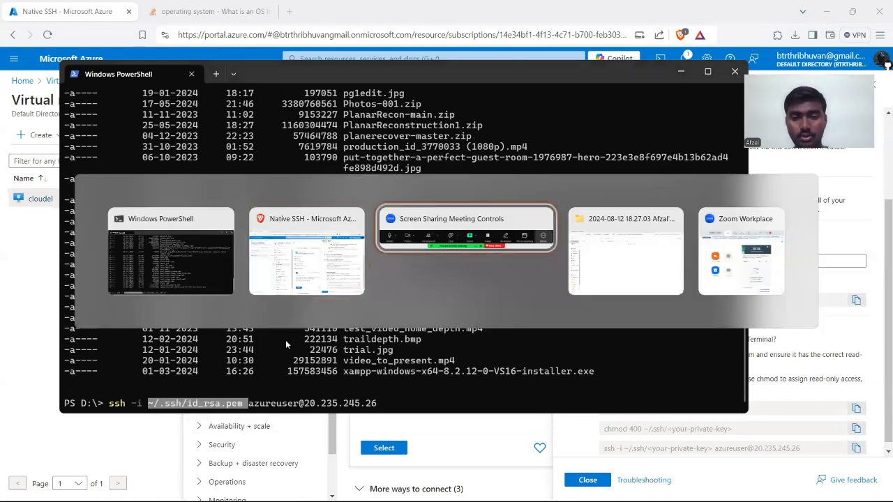
pyautogui.hotkey('alt', 'Tab')
pyautogui.hotkey('alt', 'shift', 'Tab')
pyautogui.hotkey('alt', 'shift', 'Tab')
pyautogui.hotkey('alt', 'shift', 'Tab')
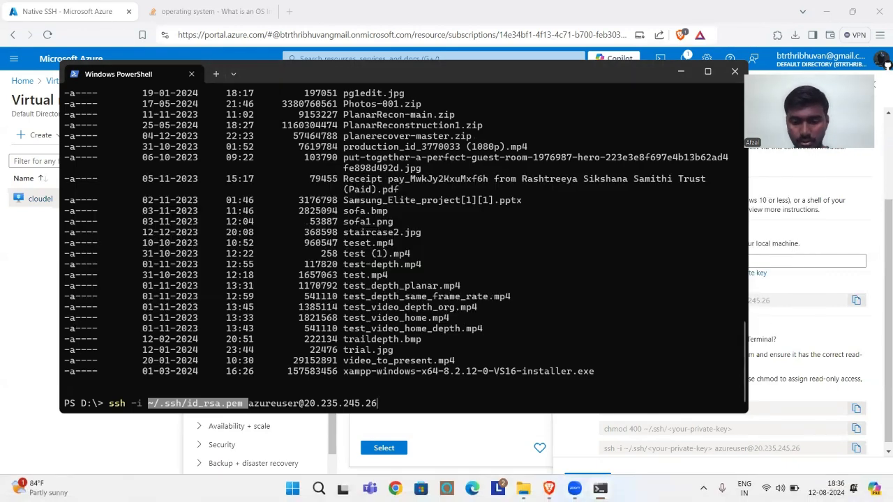
pyautogui.click(524, 489)
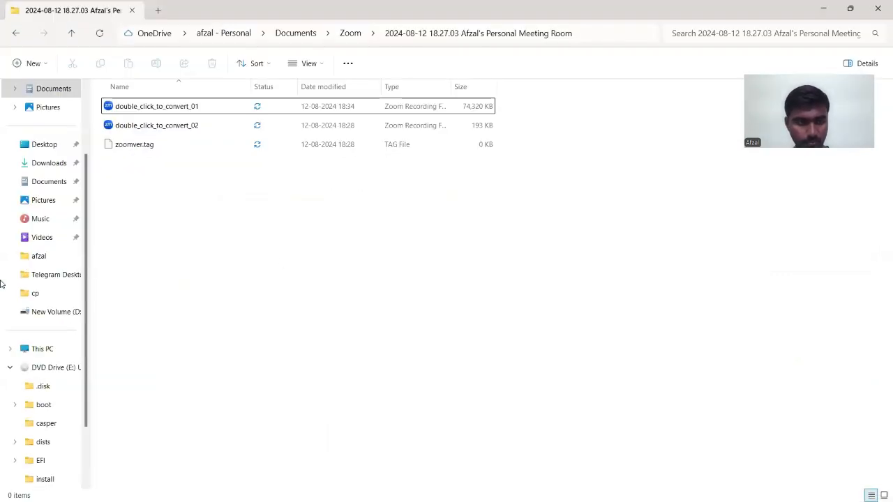
pyautogui.click(40, 349)
pyautogui.doubleClick(342, 117)
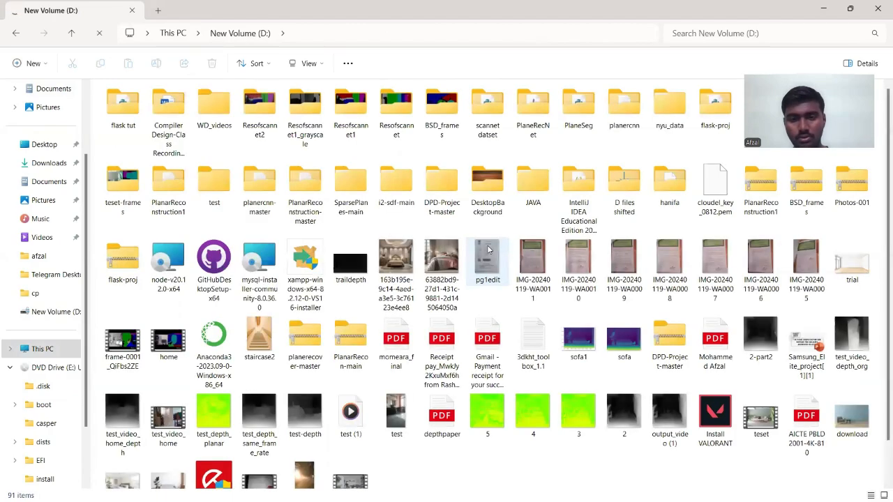
# - Open the properties of cloudel_key_0812.pem and copy its full file name
pyautogui.click(721, 177)
pyautogui.rightClick(720, 176)
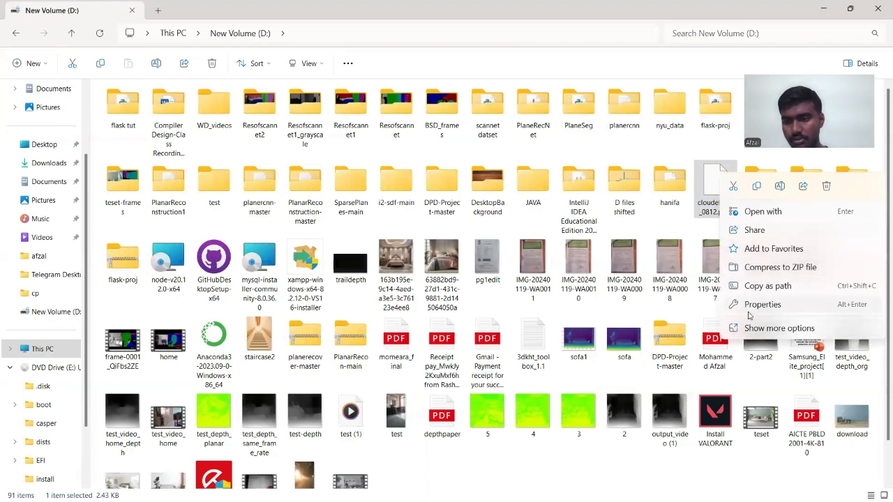
pyautogui.click(757, 305)
pyautogui.moveTo(824, 224); pyautogui.dragTo(721, 226)
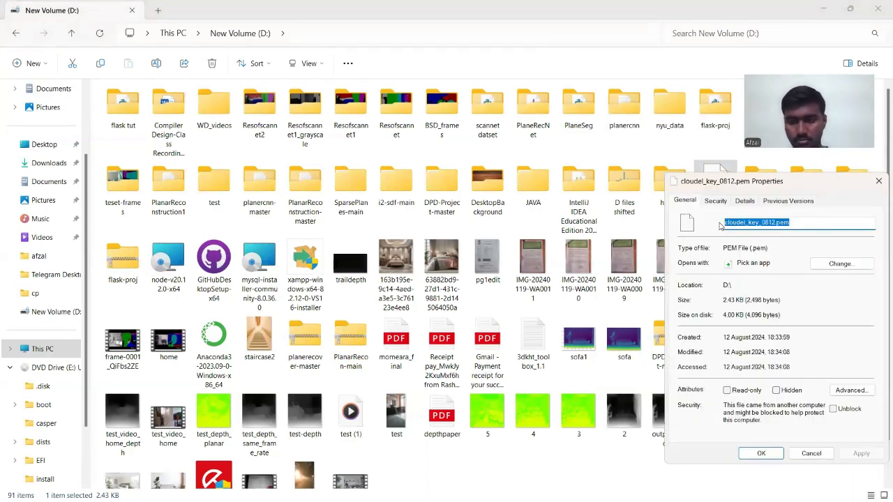
# - Switch back to Windows PowerShell and replace the ~/.ssh/id_rsa.pem path in the SSH command with cloudel_key_0812.pem
pyautogui.hotkey('alt', 'Tab')
pyautogui.hotkey('alt', 'Tab')
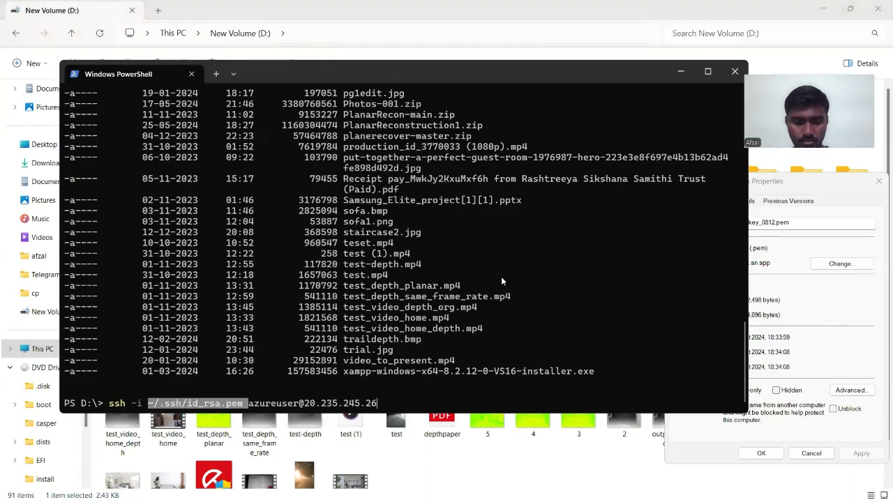
pyautogui.hotkey('ctrl', 'c')
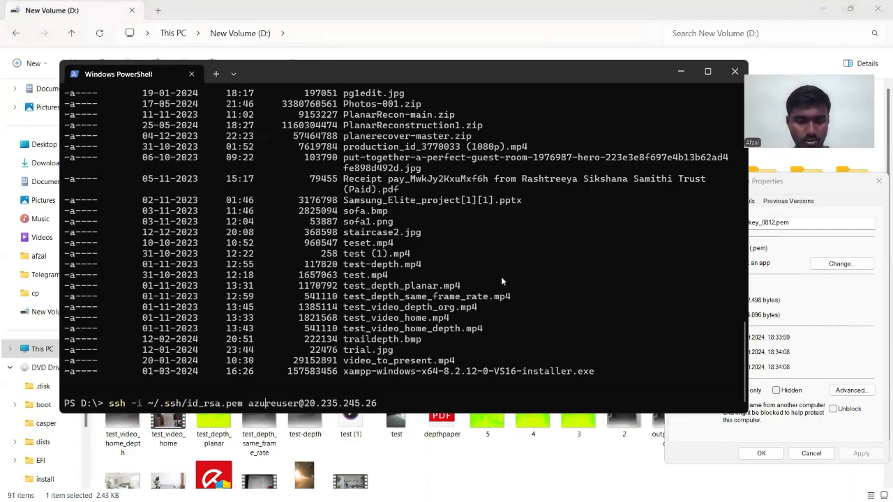
pyautogui.press('BackSpace')
pyautogui.press('BackSpace')
pyautogui.press('BackSpace')
pyautogui.press('BackSpace')
pyautogui.press('BackSpace')
pyautogui.press('BackSpace')
pyautogui.press('BackSpace')
pyautogui.press('BackSpace')
pyautogui.press('BackSpace')
pyautogui.press('BackSpace')
pyautogui.press('BackSpace')
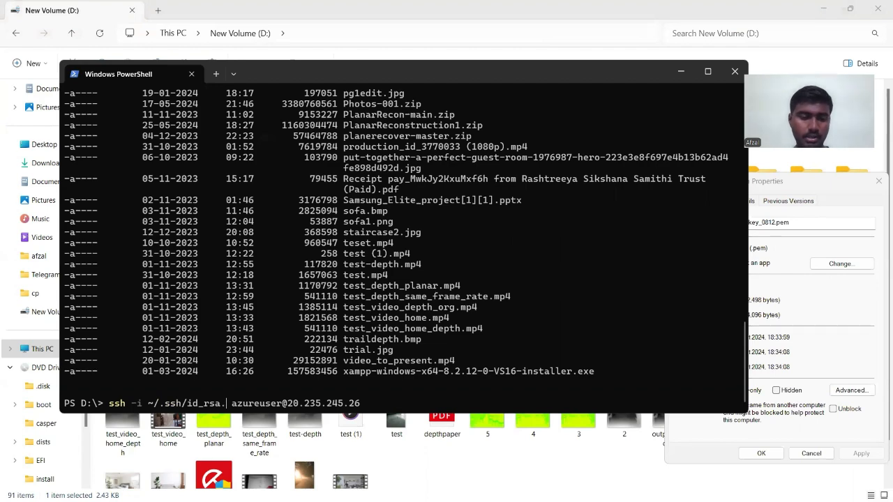
pyautogui.press('BackSpace')
pyautogui.press('BackSpace')
pyautogui.press('BackSpace')
pyautogui.press('BackSpace')
pyautogui.press('BackSpace')
pyautogui.press('BackSpace')
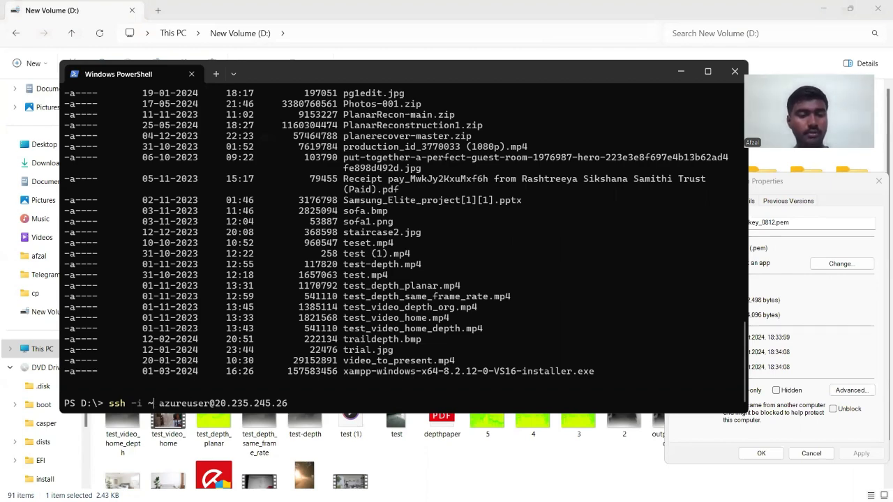
pyautogui.hotkey('ctrl', 'v')
pyautogui.press('Return')
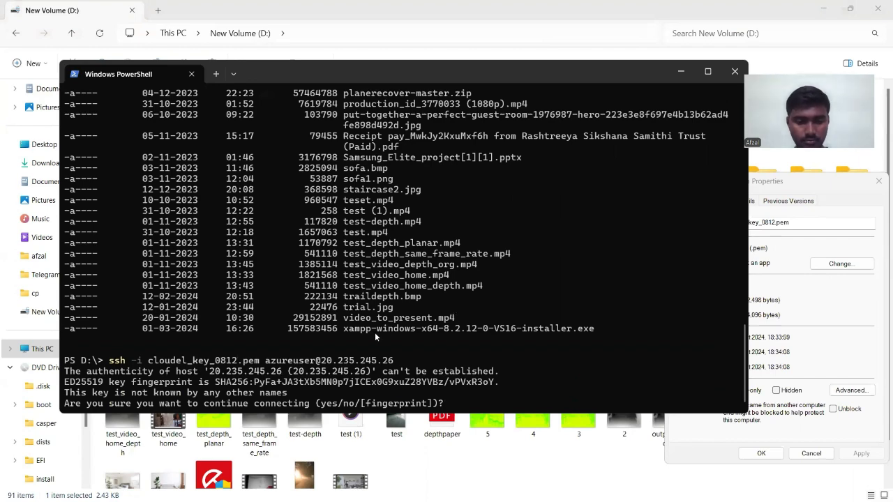
pyautogui.write('yes')
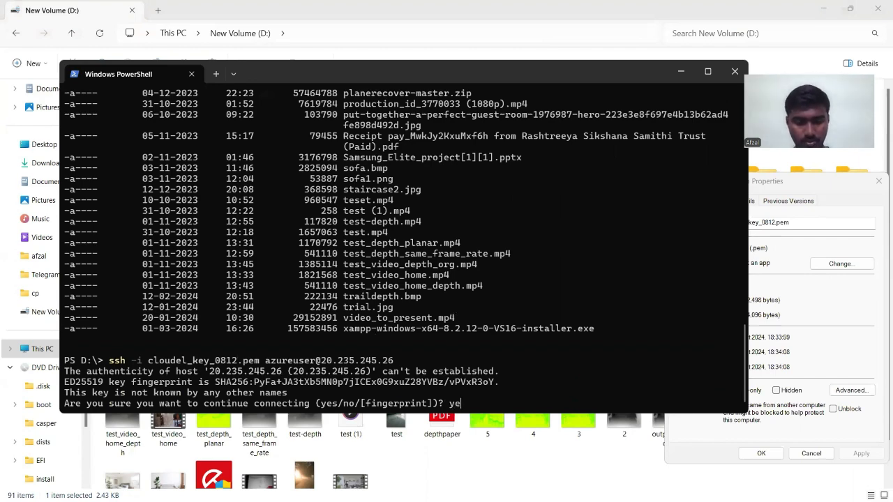
pyautogui.press('Return')
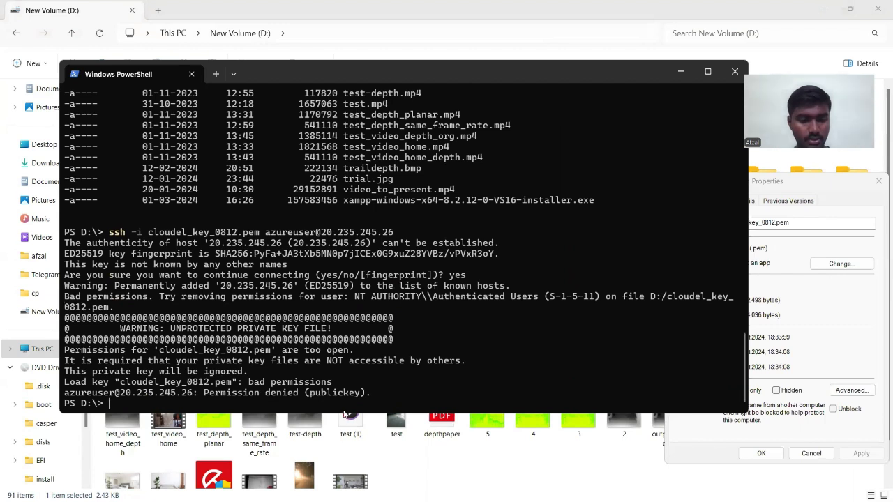
pyautogui.moveTo(233, 395); pyautogui.dragTo(314, 394)
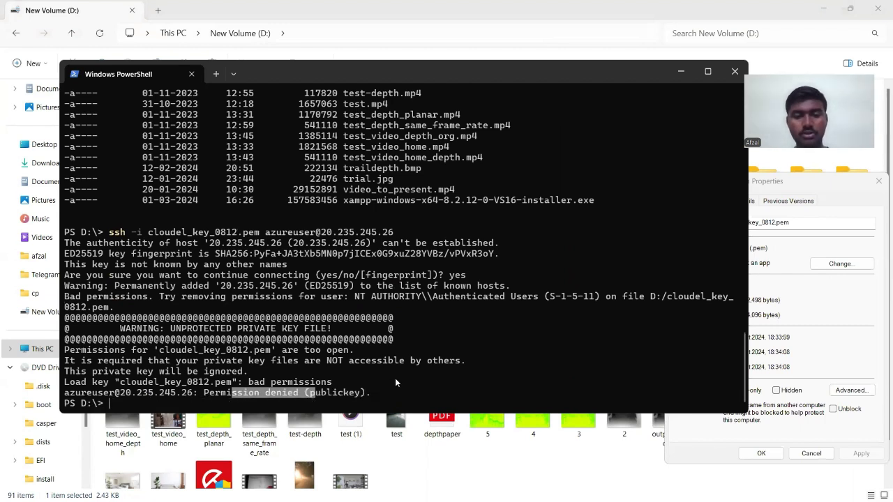
# - Return to the cloudel_key_0812.pem properties, disable inheritance in the advanced security settings and remove all inherited permissions
pyautogui.click(677, 72)
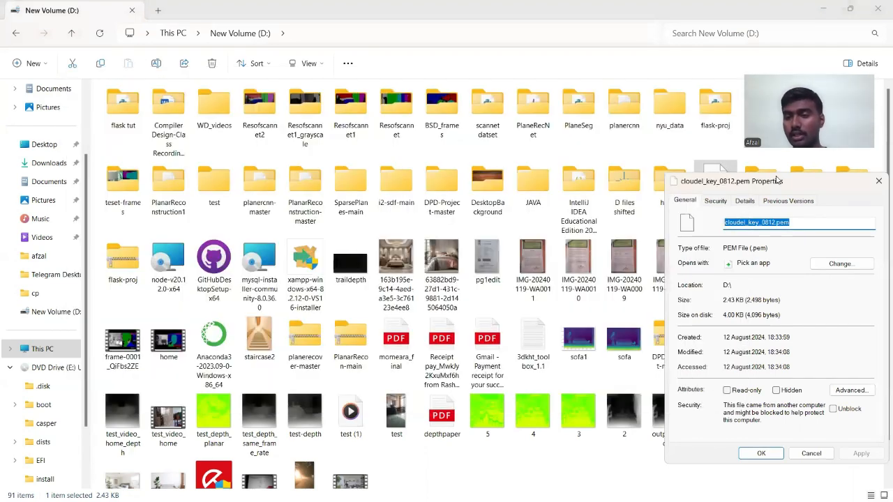
pyautogui.moveTo(797, 185); pyautogui.dragTo(596, 110)
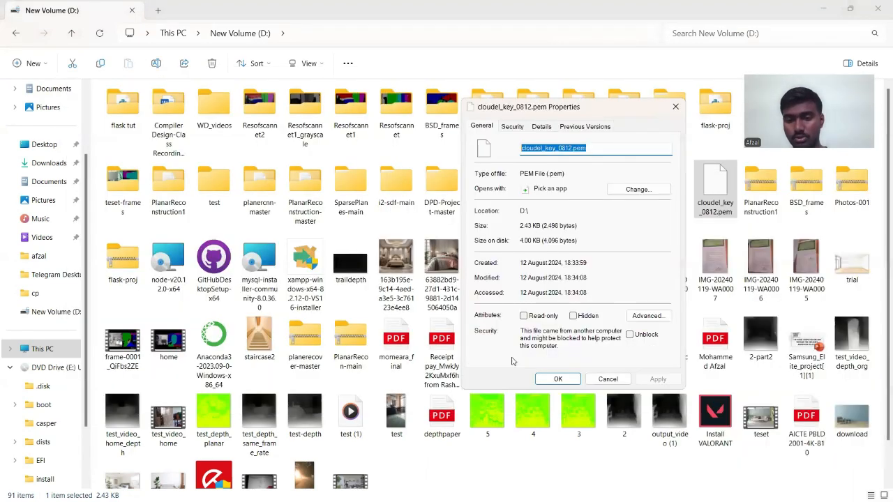
pyautogui.click(644, 318)
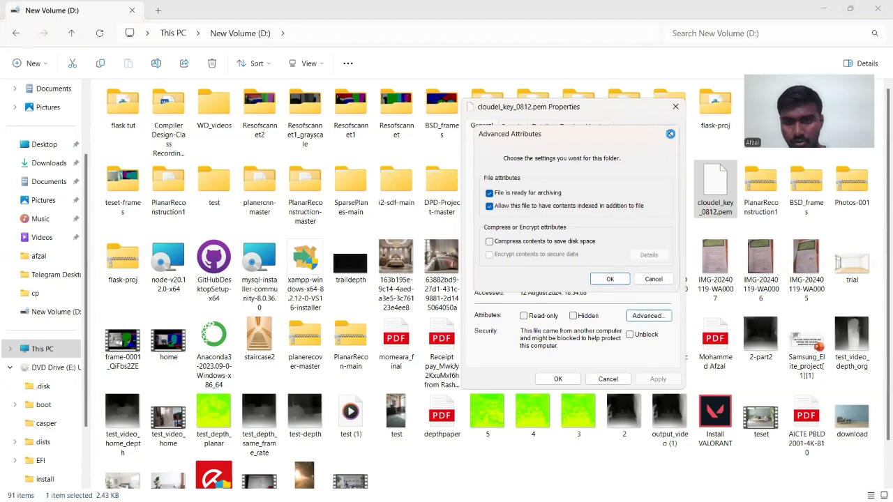
pyautogui.click(668, 133)
pyautogui.click(513, 126)
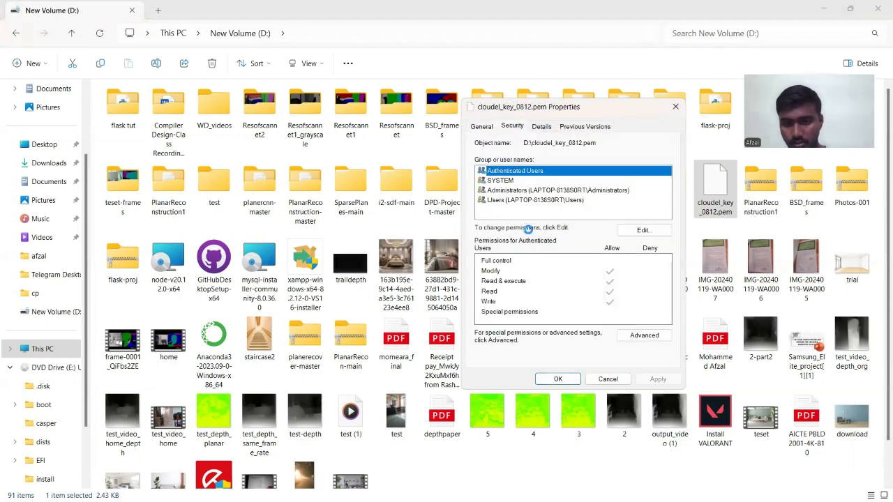
pyautogui.click(644, 335)
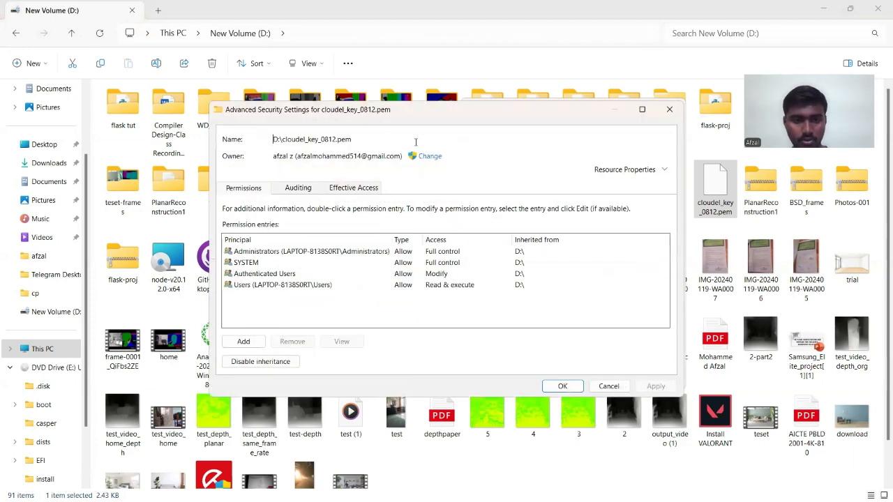
pyautogui.click(282, 363)
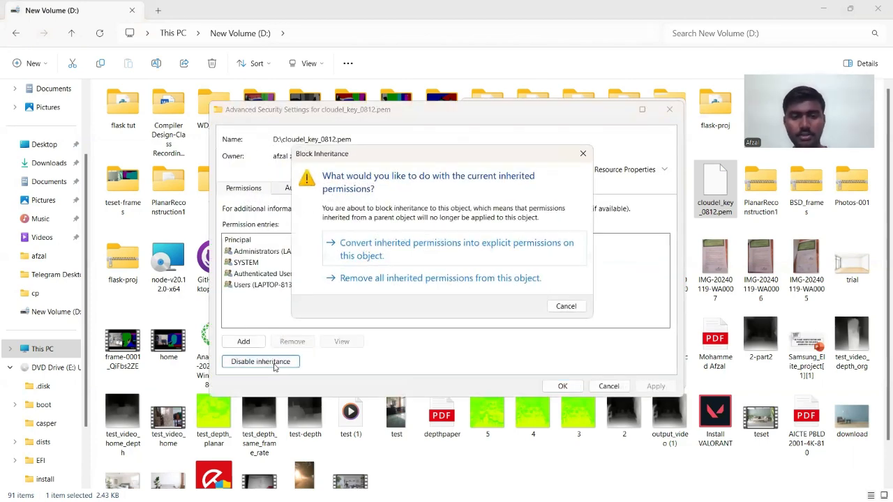
pyautogui.click(406, 279)
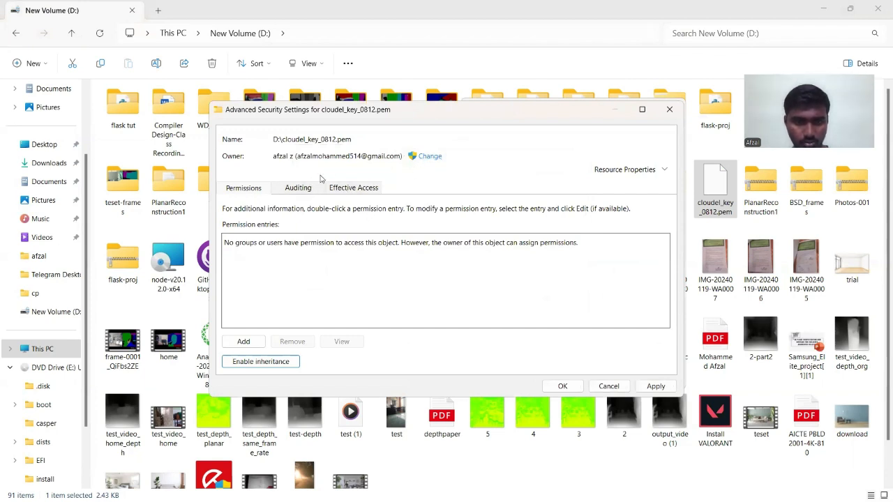
# - Add a permission entry for the key file with the own Windows user account as its principal, verifying the account name
pyautogui.click(258, 340)
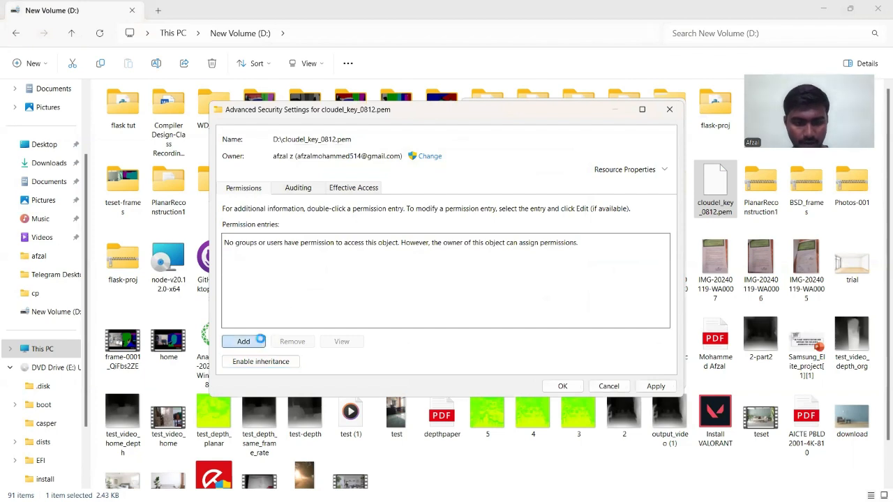
pyautogui.click(243, 118)
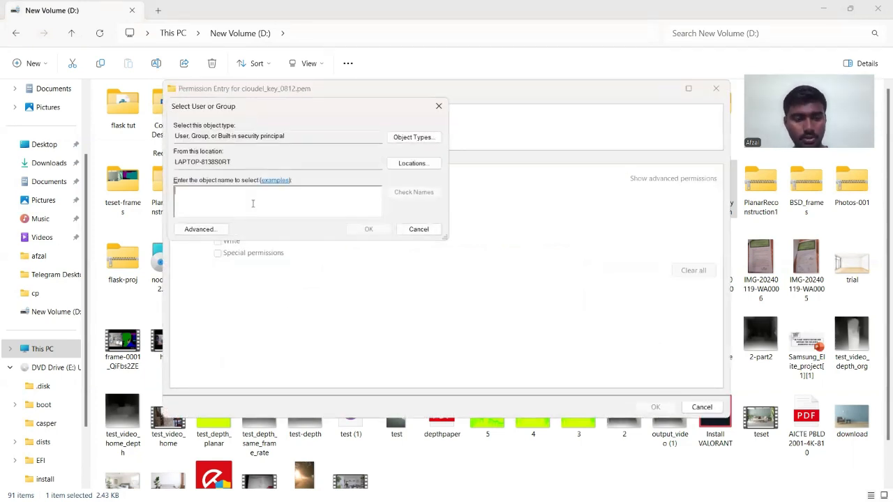
pyautogui.write('afzal')
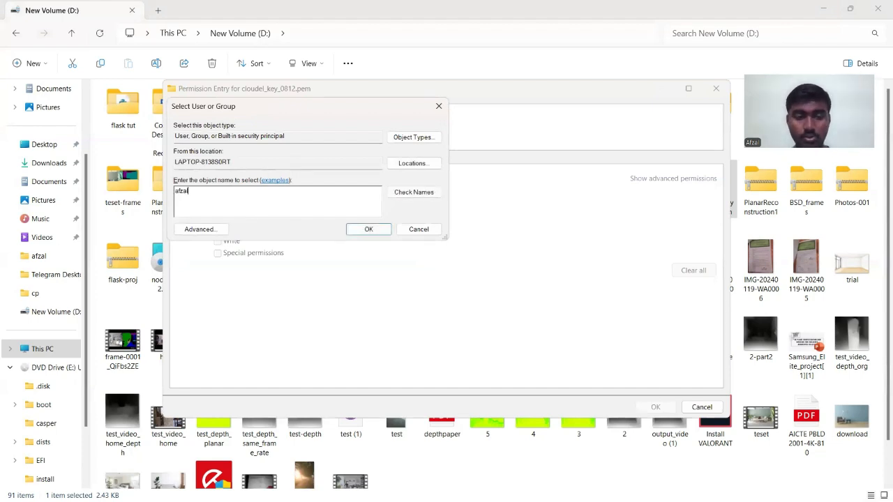
pyautogui.click(405, 195)
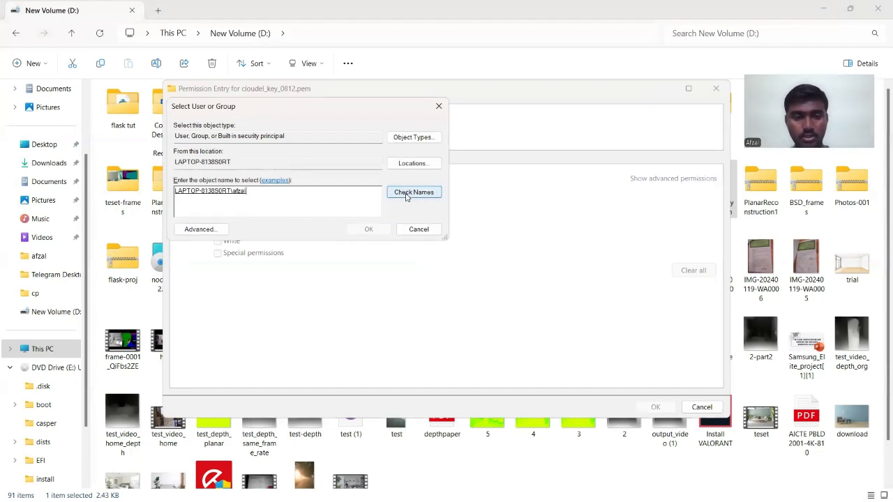
pyautogui.doubleClick(203, 191)
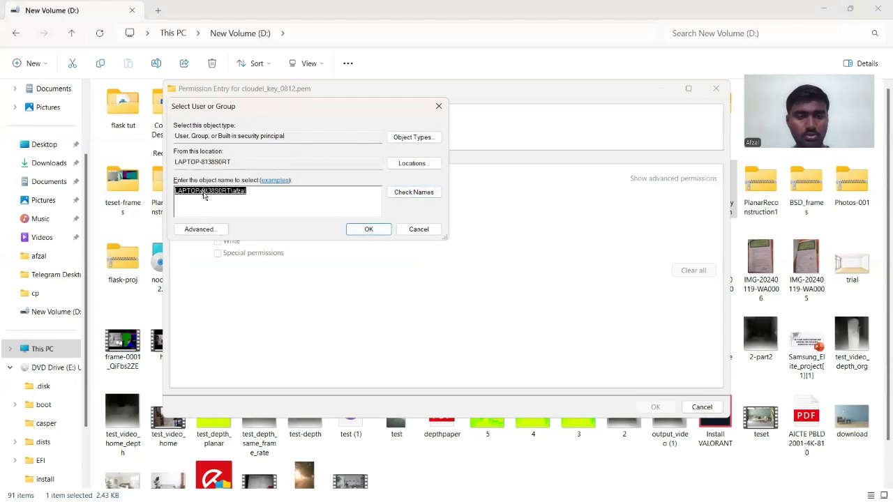
pyautogui.click(363, 233)
# - Allow the account Full control of the key file, then save the security settings and close the file properties
pyautogui.click(247, 192)
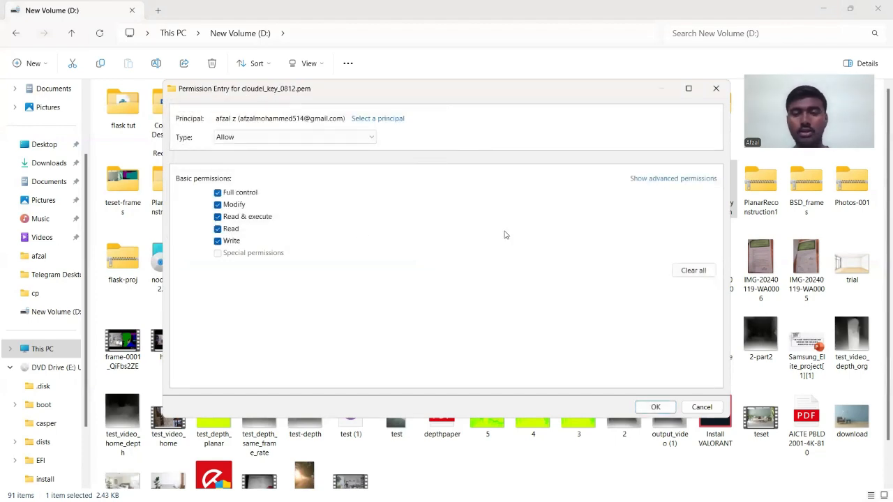
pyautogui.click(654, 406)
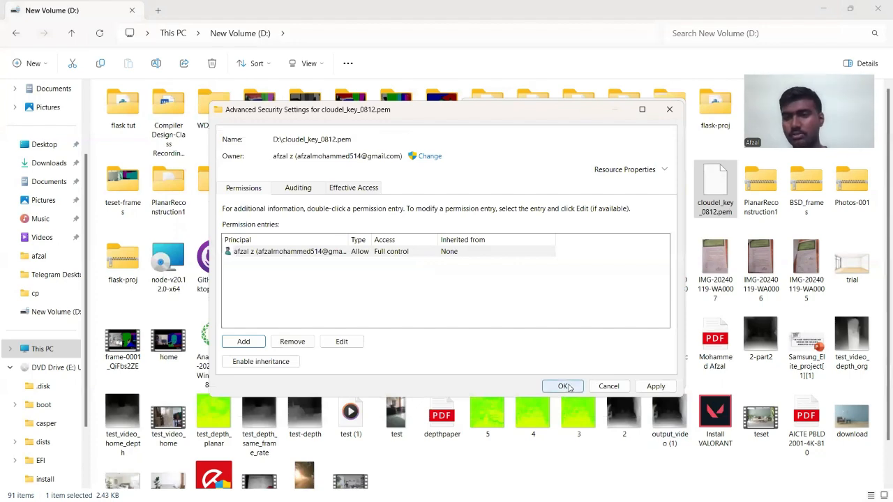
pyautogui.click(566, 387)
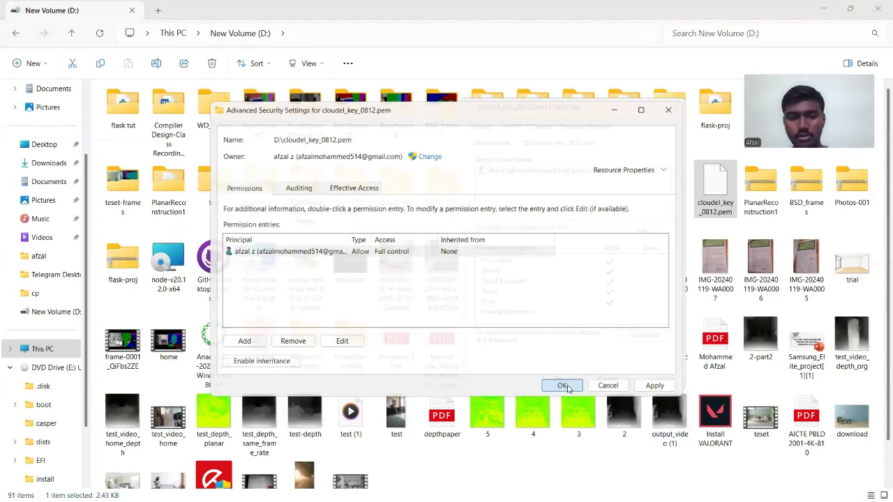
pyautogui.click(570, 383)
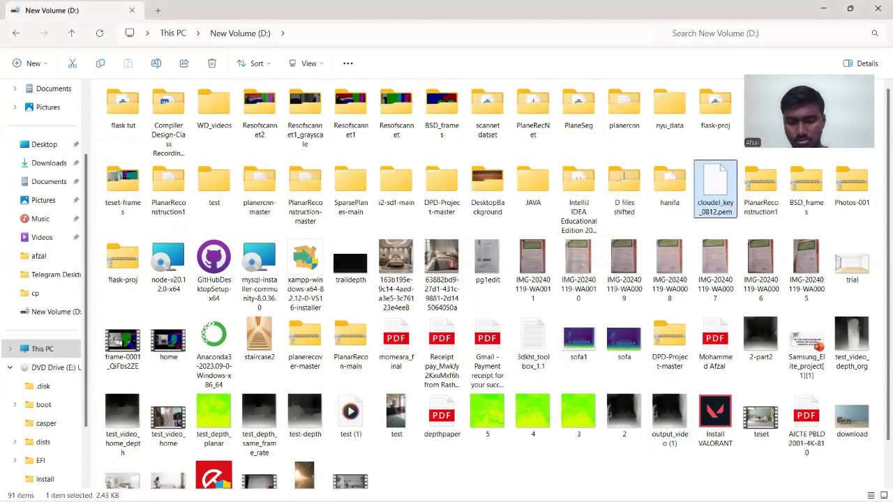
# - Switch to Windows PowerShell and rerun the previous SSH command to connect to the cloudel virtual machine
pyautogui.click(600, 488)
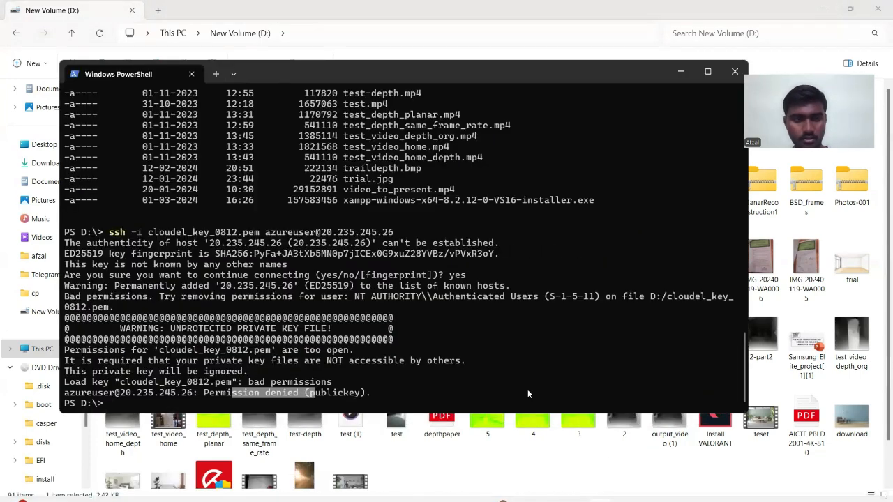
pyautogui.press('Up')
pyautogui.press('Return')
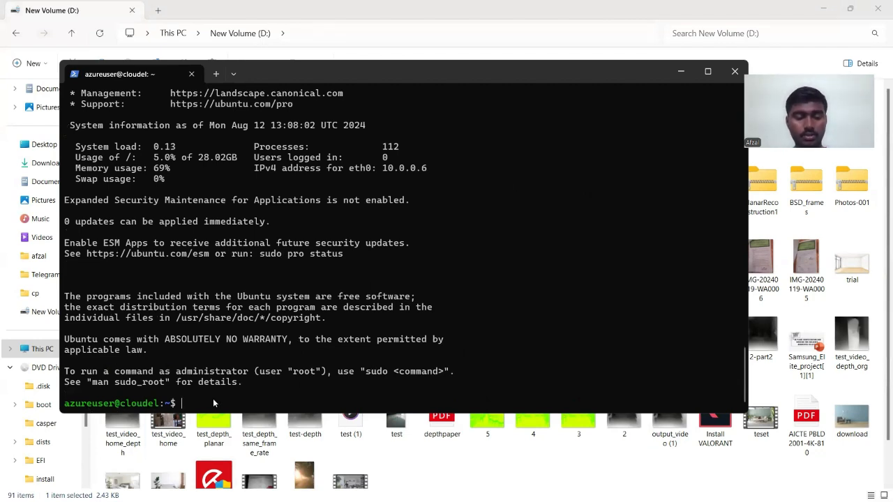
# - Refresh the virtual machine's package lists with sudo apt update and interrupt the hanging command to get the prompt back
pyautogui.write('sudo a')
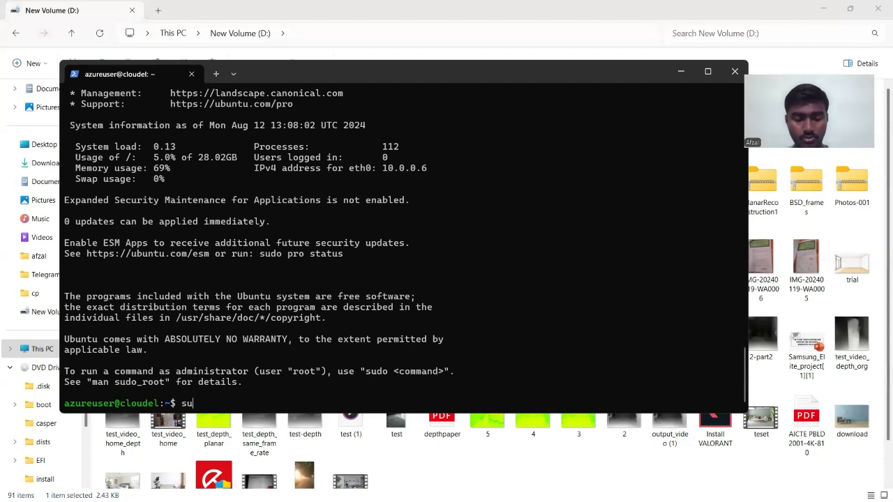
pyautogui.write('pt')
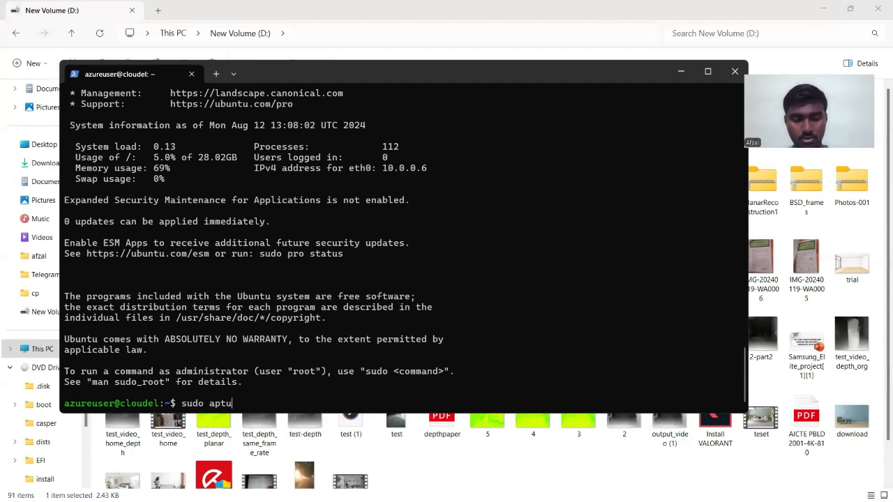
pyautogui.write(' update')
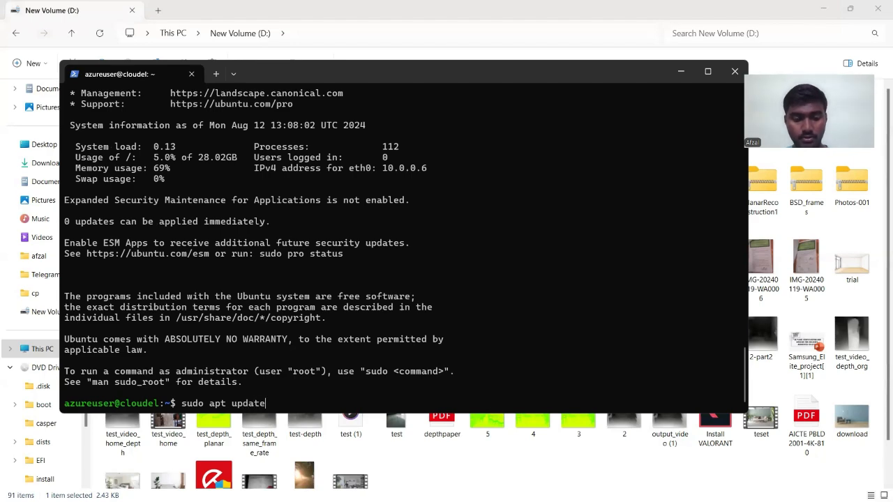
pyautogui.press('Return')
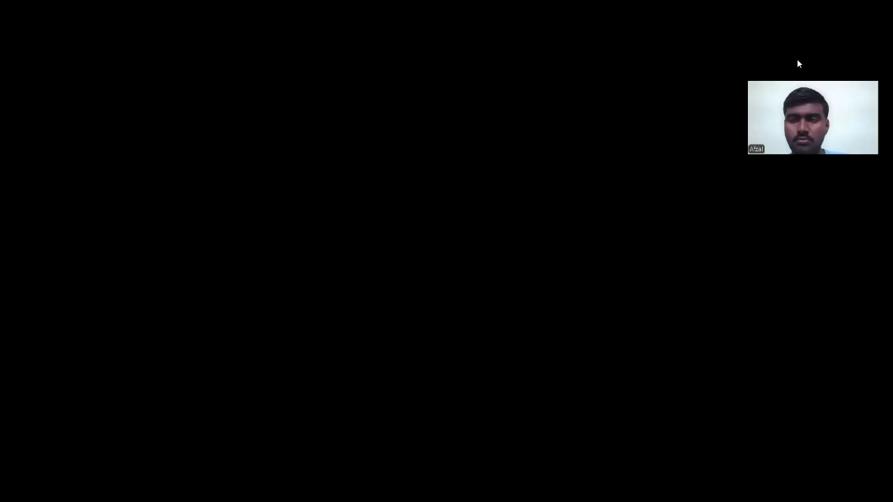
pyautogui.hotkey('ctrl', 'c')
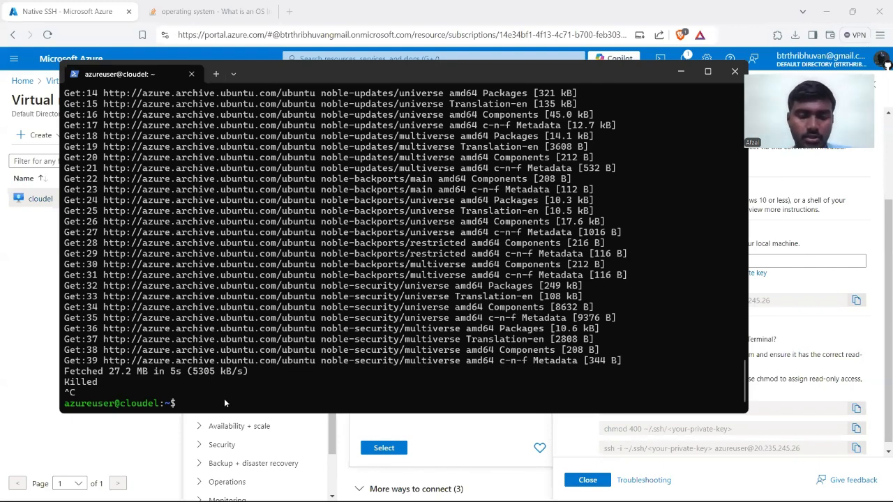
# - Install gedit on the virtual machine with sudo apt install gedit, agreeing to continue with the download
pyautogui.write('sudo')
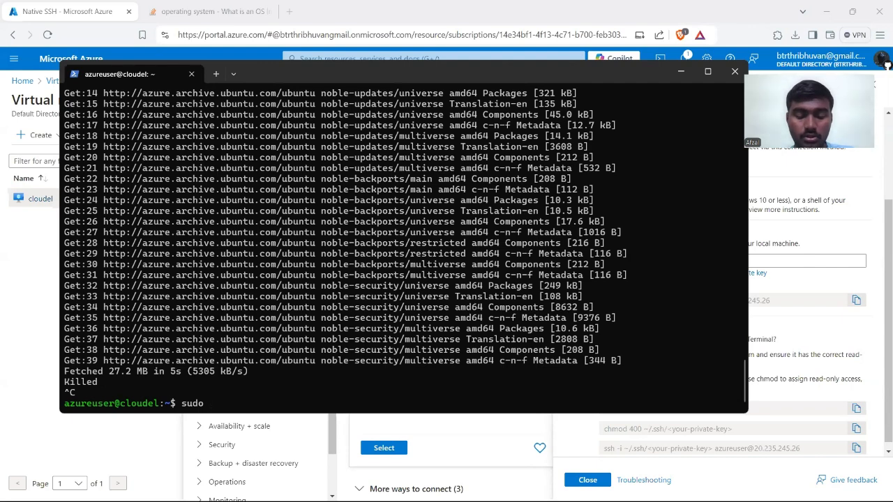
pyautogui.write('a')
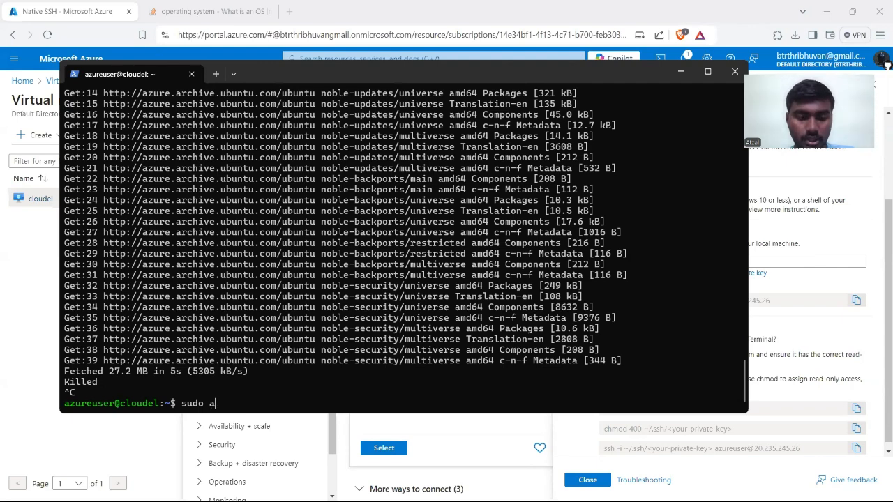
pyautogui.write('pt ins')
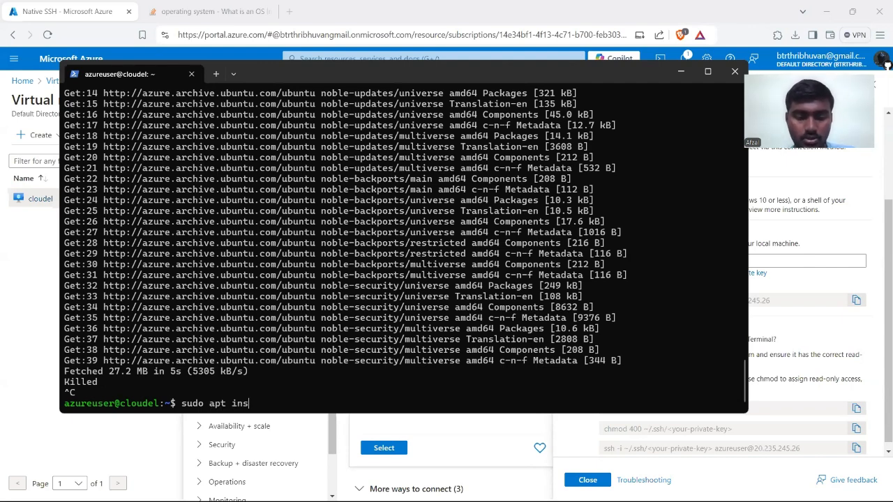
pyautogui.write('tall gedit')
pyautogui.press('Return')
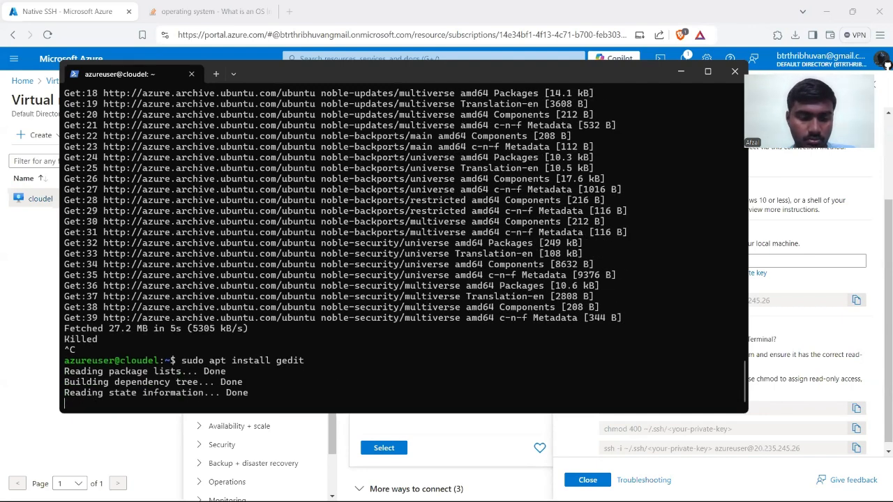
pyautogui.write('y')
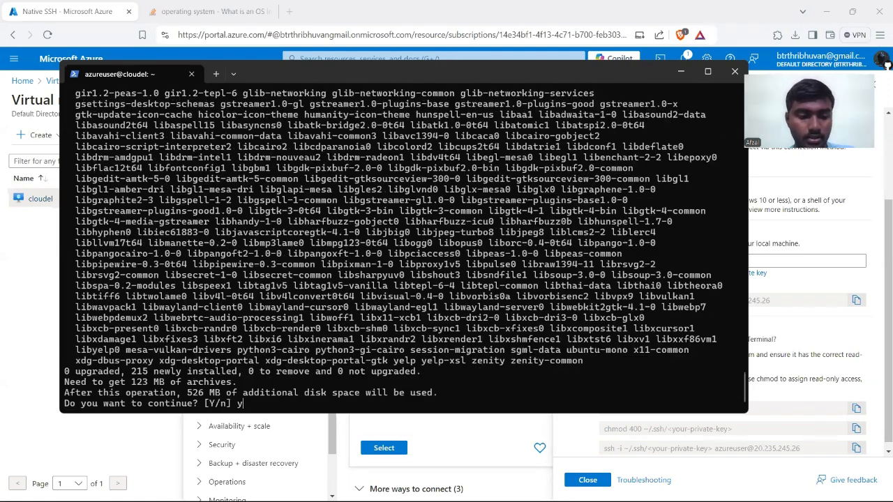
pyautogui.press('Return')
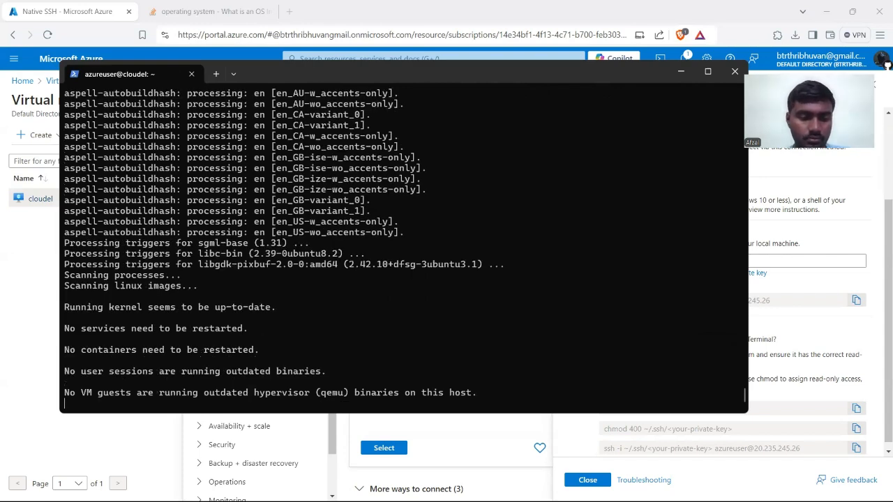
pyautogui.scroll(2, 215, 346)
pyautogui.scroll(-2, 215, 346)
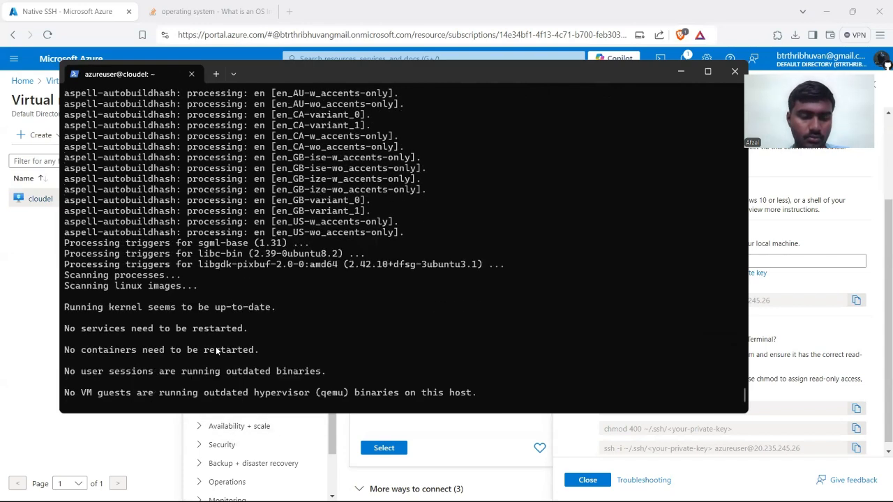
# - Install flex on the virtual machine with sudo apt install flex, agreeing to continue with the download
pyautogui.write('sudo ap')
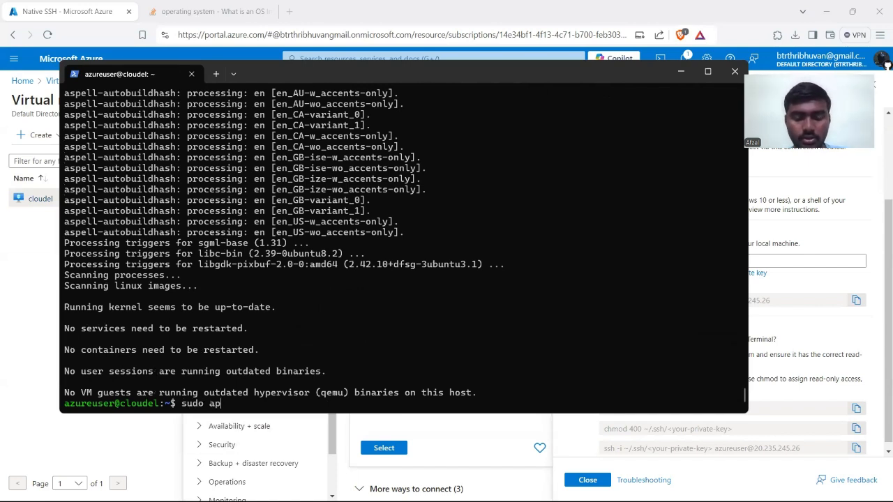
pyautogui.write('t instal')
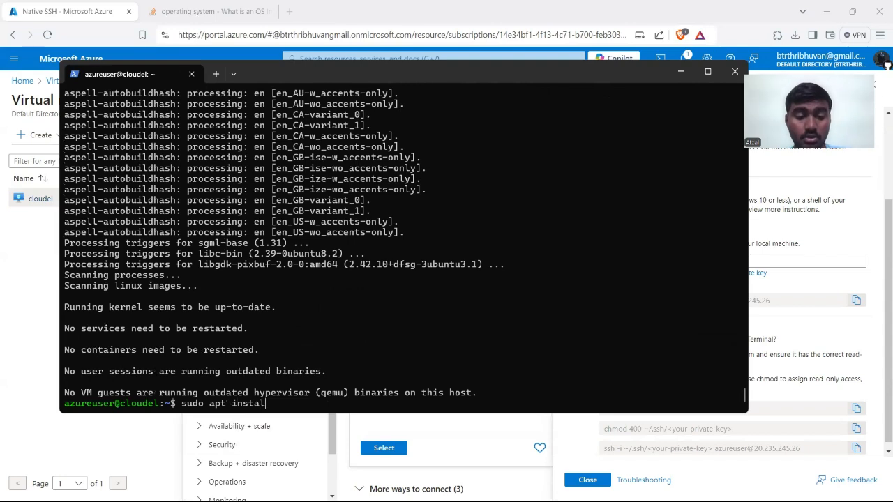
pyautogui.write('l flex')
pyautogui.press('Return')
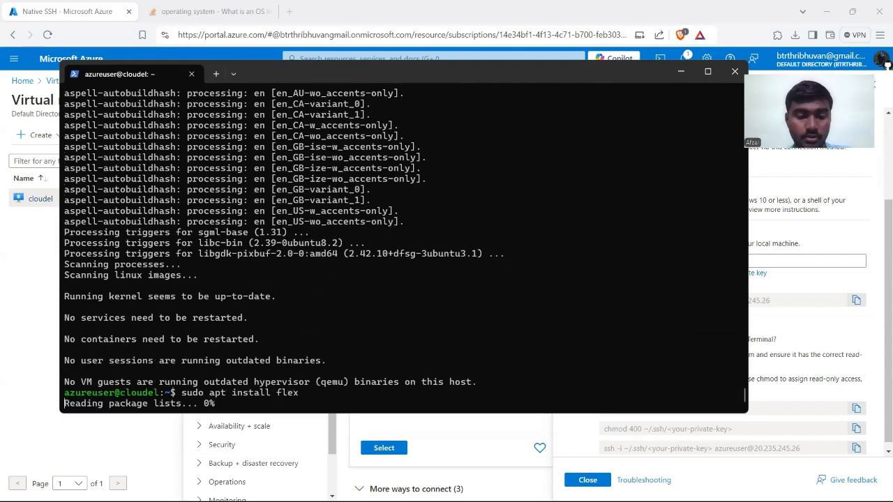
pyautogui.write('y')
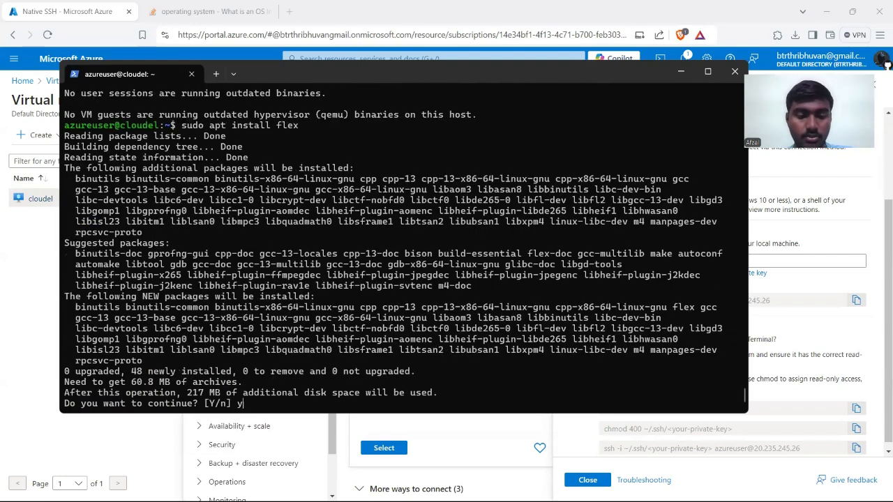
pyautogui.press('Return')
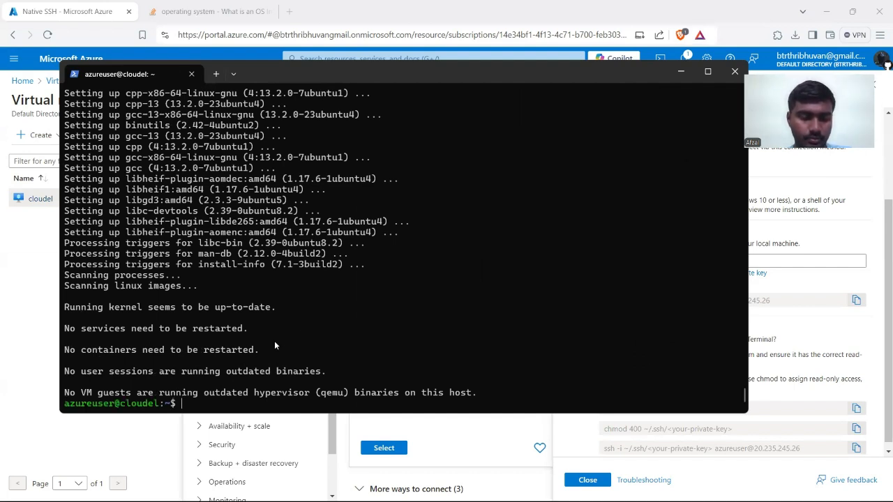
# - Install yacc on the virtual machine with sudo apt install yacc and review the installation output
pyautogui.write('sudo ap')
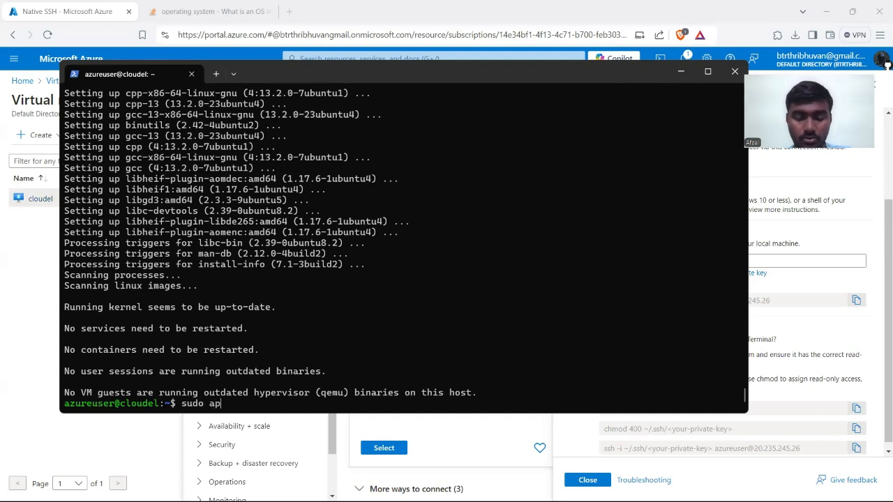
pyautogui.write('t install')
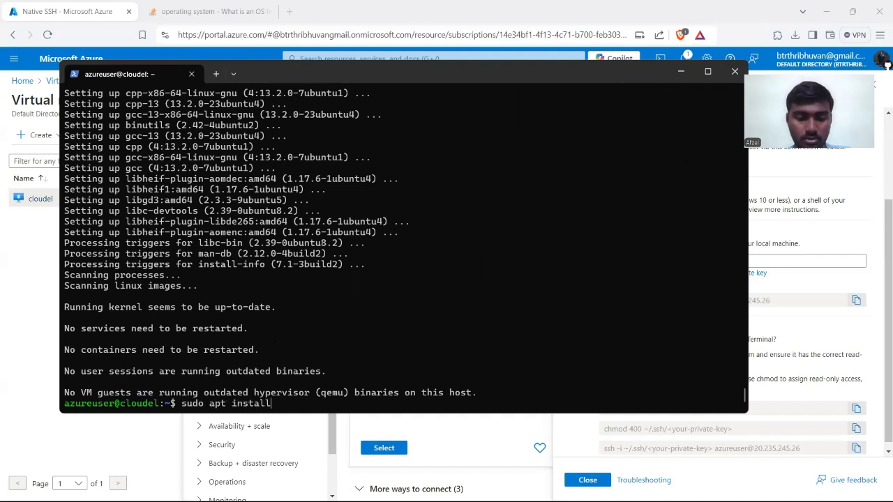
pyautogui.write(' yacc')
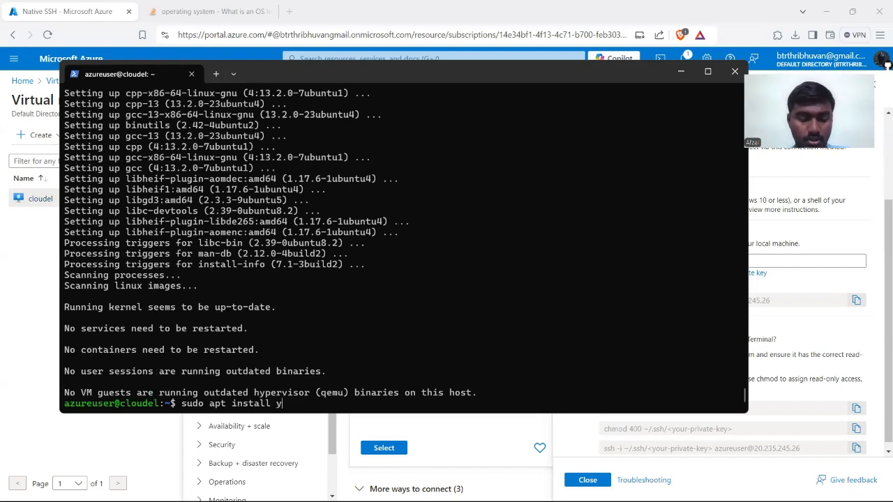
pyautogui.press('Return')
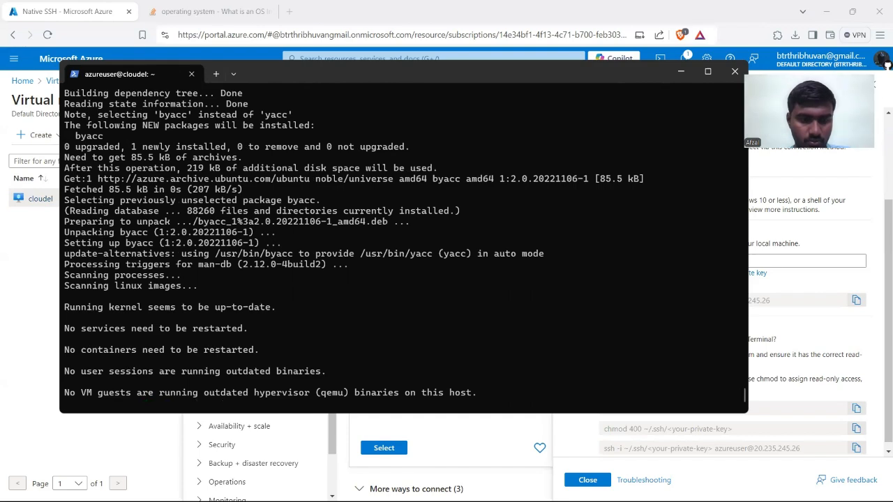
pyautogui.scroll(3, 279, 301)
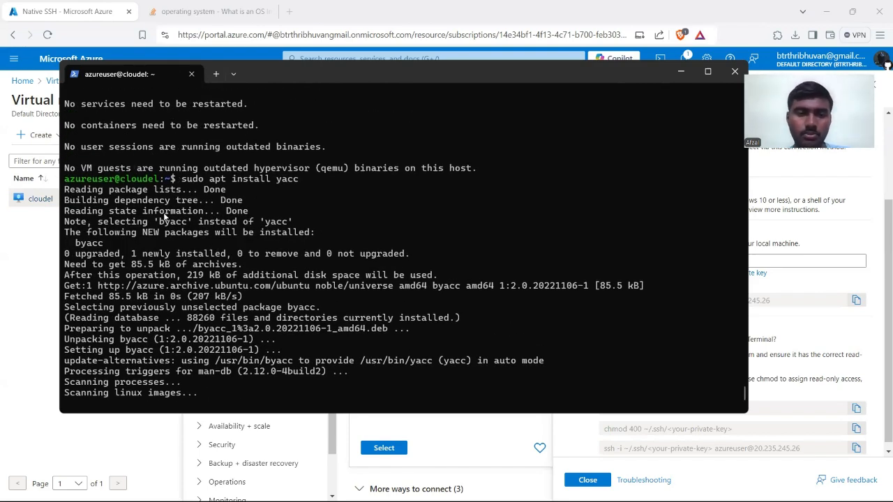
pyautogui.scroll(-3, 185, 222)
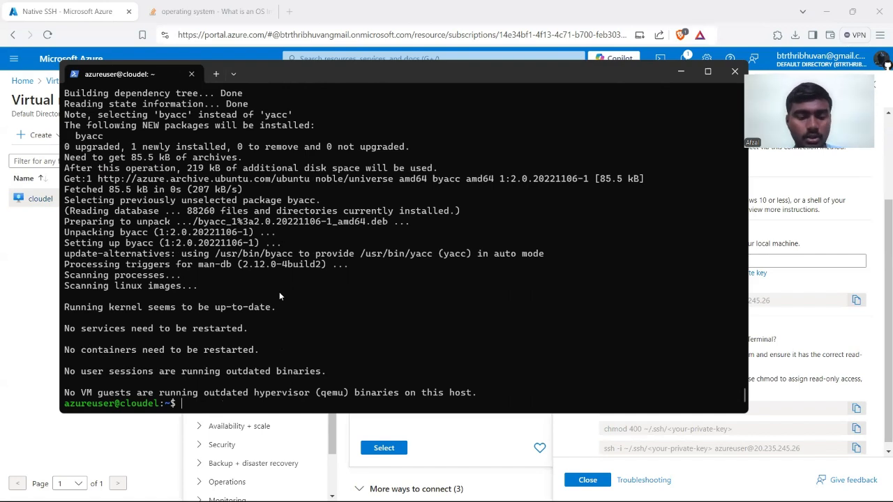
# - End the SSH session with exit and close the PowerShell window
pyautogui.write('exit')
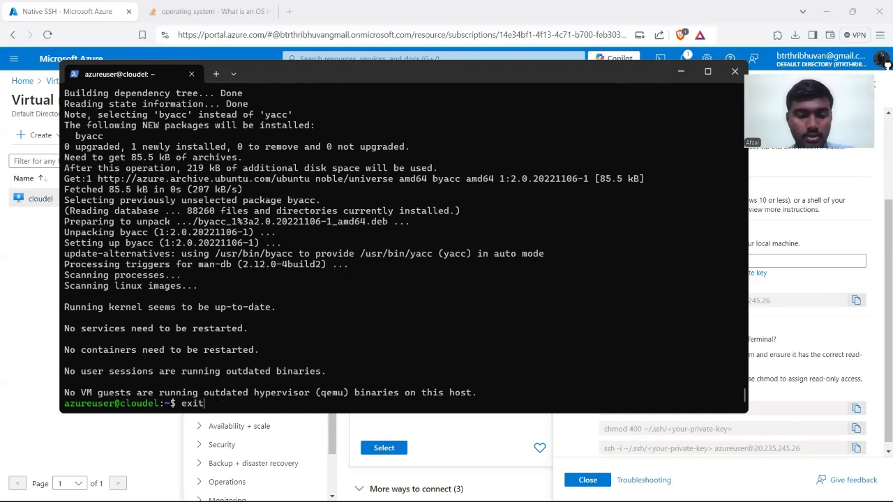
pyautogui.press('Return')
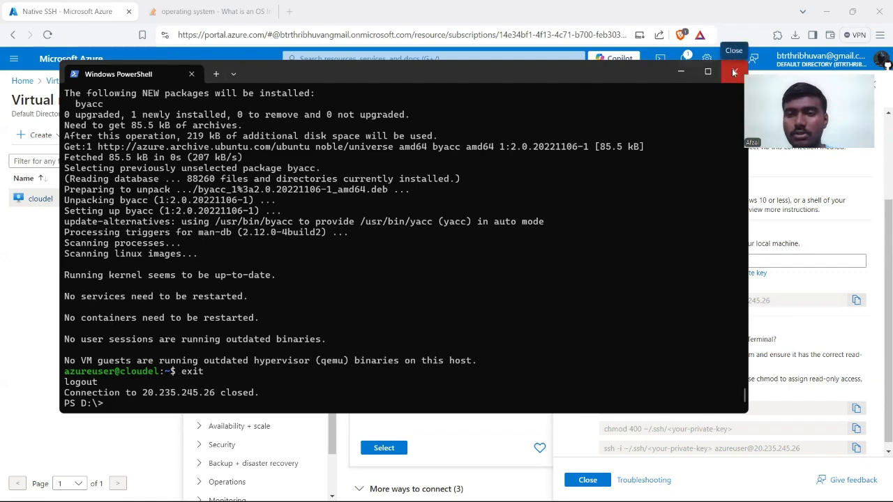
pyautogui.click(735, 71)
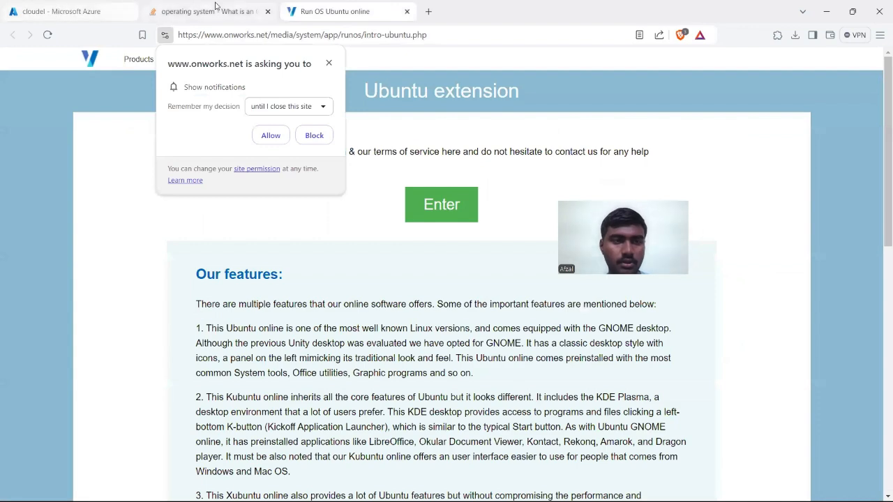
# - Return to the Azure portal in the browser and open the cloudel overview from the list of virtual machines
pyautogui.click(35, 9)
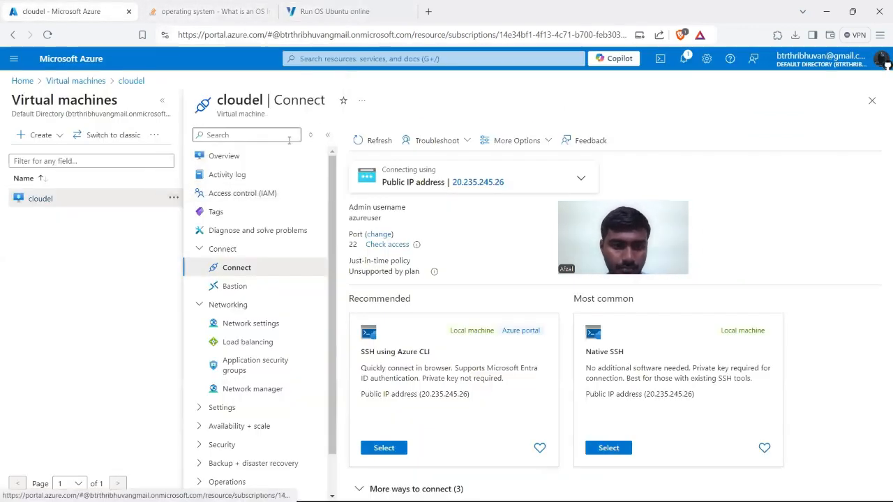
pyautogui.click(44, 201)
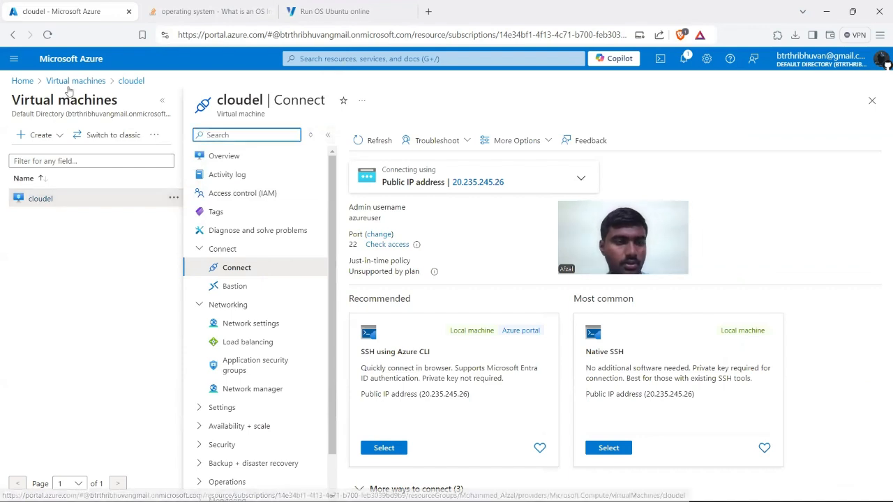
pyautogui.click(103, 83)
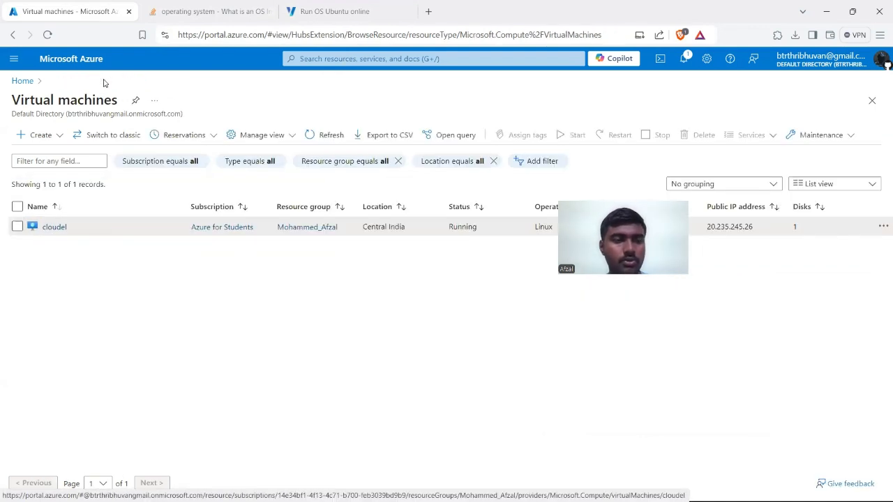
pyautogui.click(49, 229)
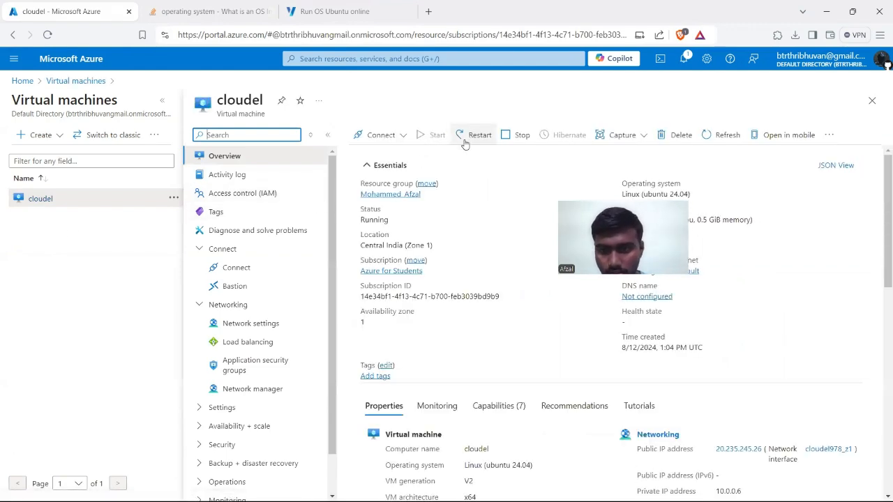
# - Examine cloudel's properties and its monitoring data, including the VM availability, average CPU and total disk bytes charts
pyautogui.scroll(-4, 458, 202)
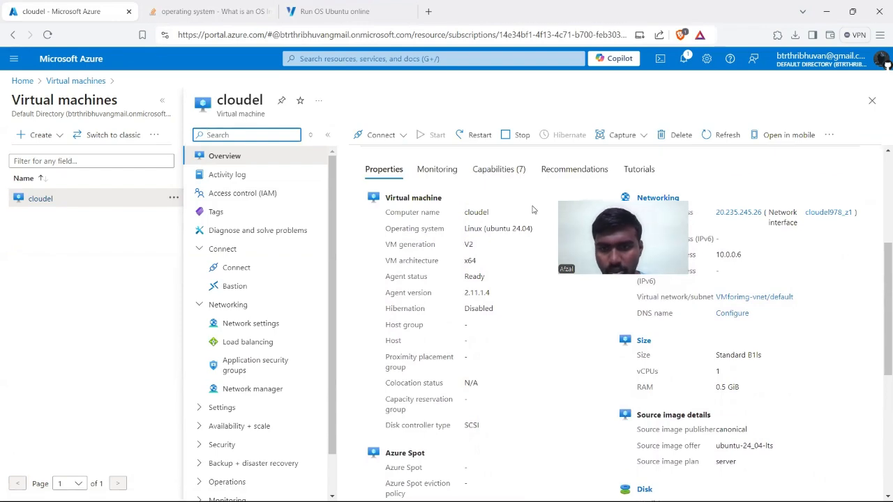
pyautogui.click(450, 169)
pyautogui.scroll(-3, 492, 343)
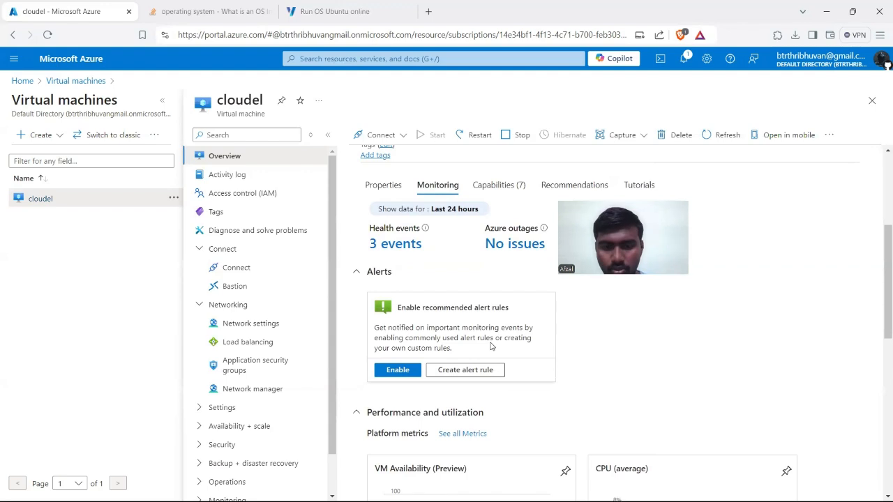
pyautogui.scroll(-4, 514, 307)
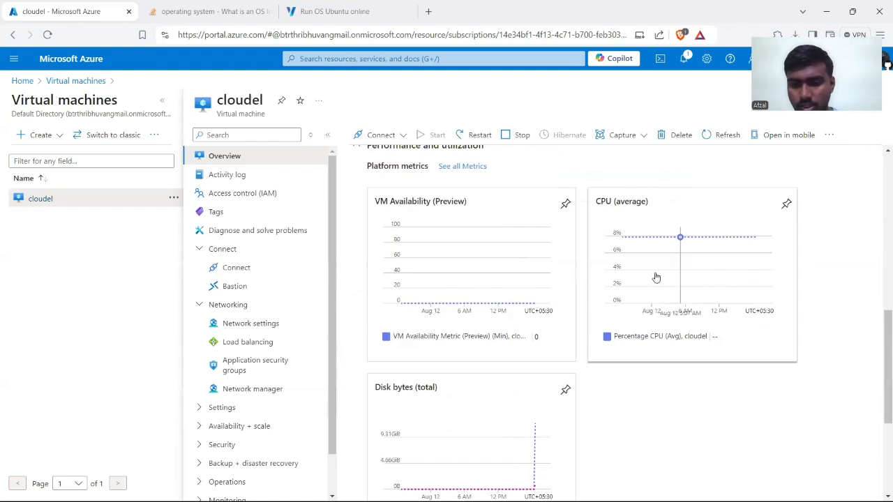
pyautogui.scroll(1, 652, 276)
pyautogui.scroll(-2, 614, 316)
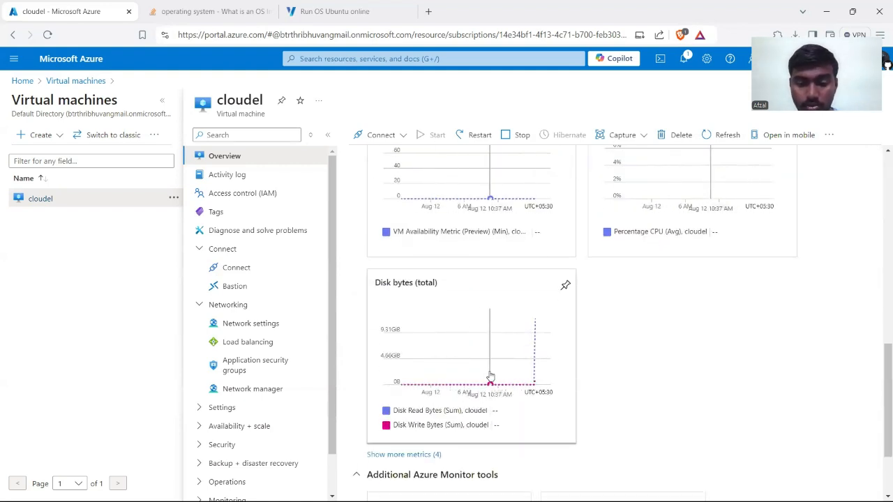
pyautogui.scroll(-2, 489, 375)
pyautogui.scroll(6, 489, 375)
pyautogui.scroll(3, 490, 375)
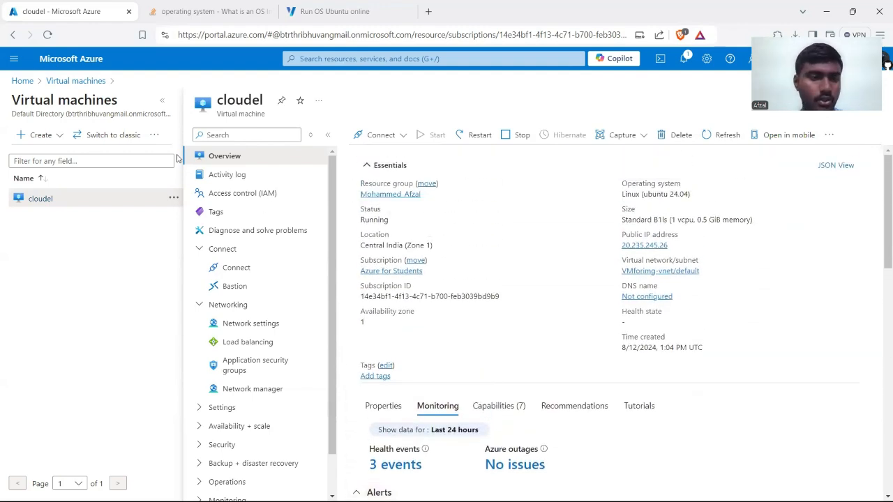
# - Reopen the cloudel overview from the list of virtual machines and start capturing an image of it
pyautogui.click(40, 202)
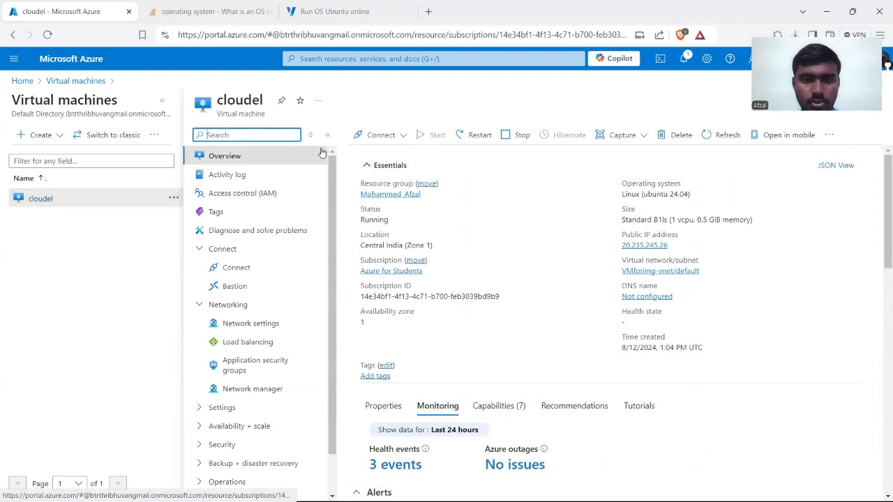
pyautogui.click(75, 81)
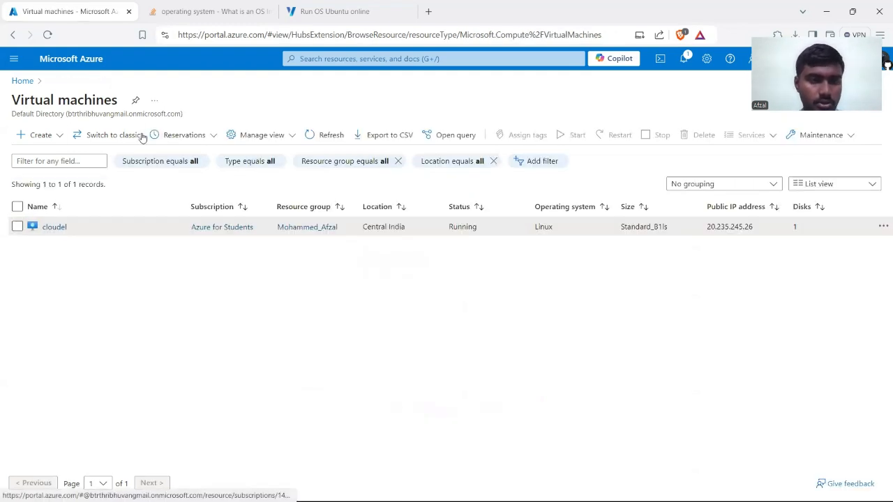
pyautogui.click(54, 227)
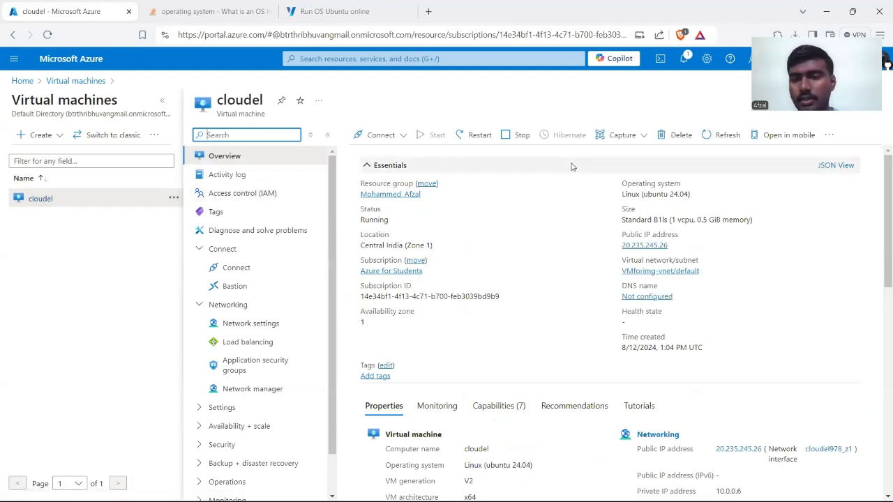
pyautogui.click(631, 135)
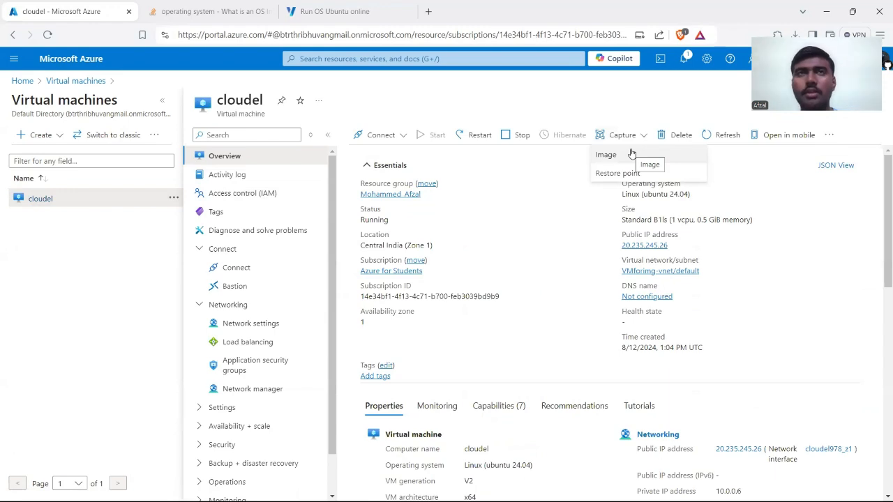
pyautogui.click(605, 154)
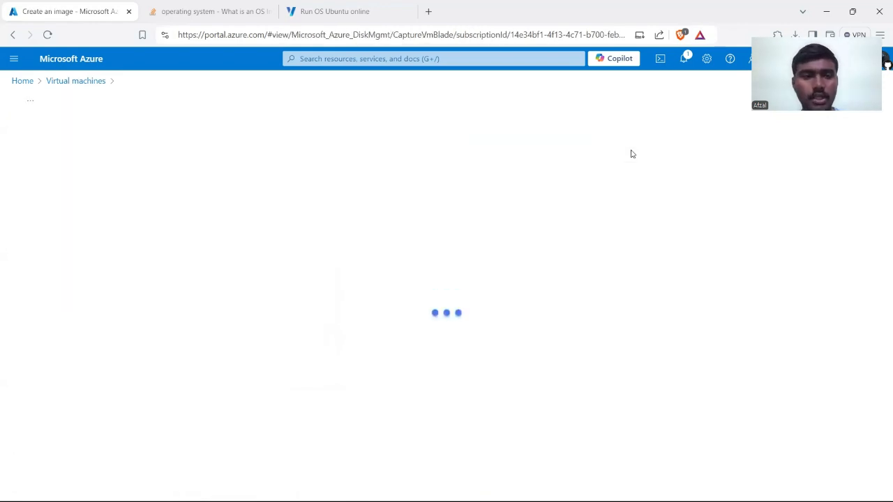
# - Enable automatic deletion of the virtual machine after creating the image and select cloudel as the target Azure compute gallery
pyautogui.scroll(-1, 348, 236)
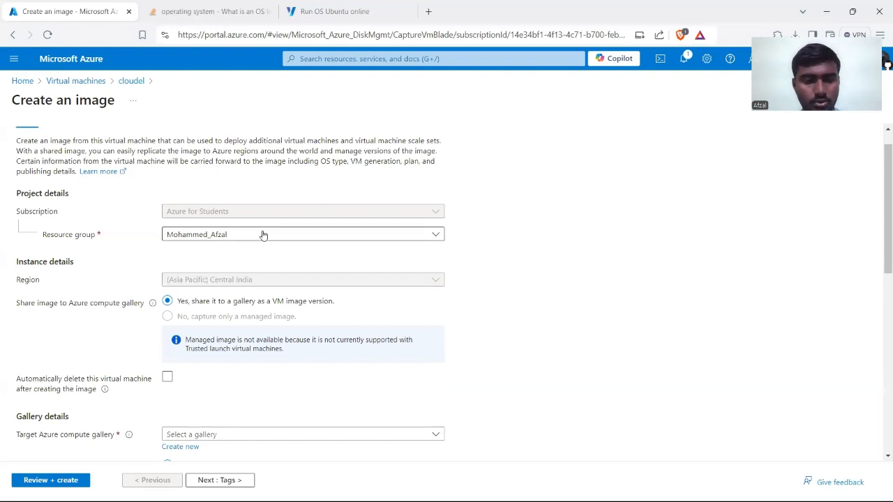
pyautogui.scroll(-1, 263, 234)
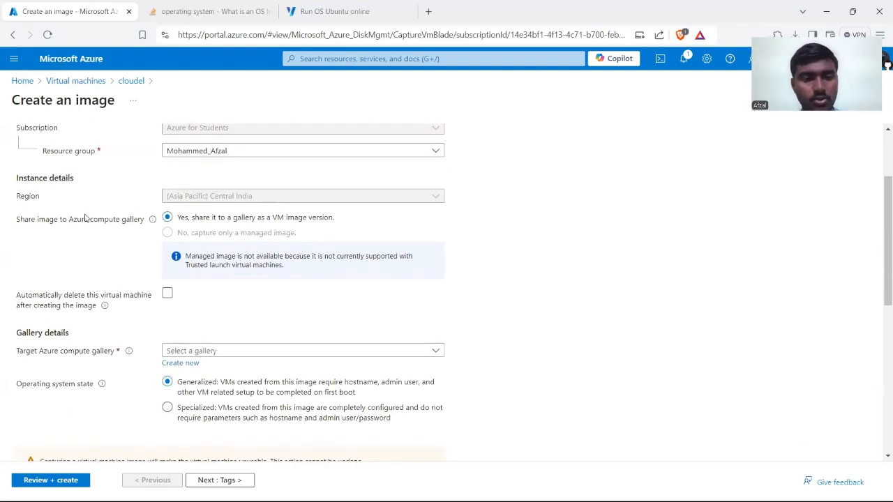
pyautogui.scroll(-1, 236, 219)
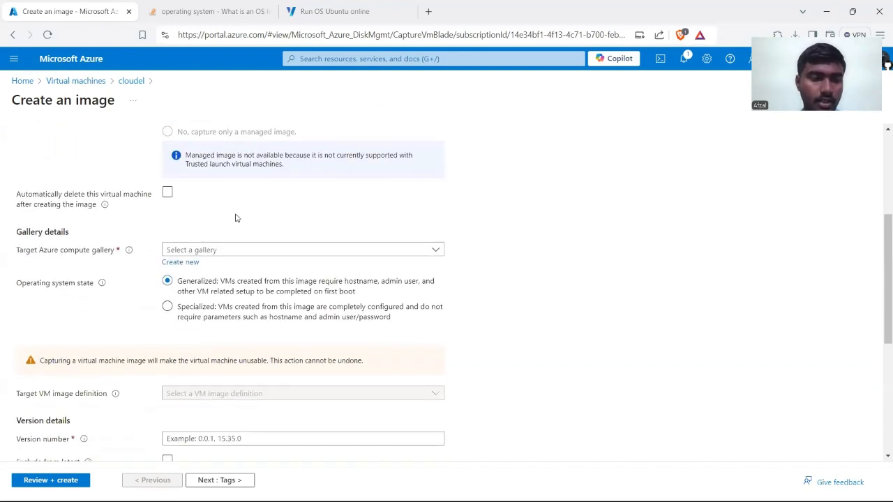
pyautogui.click(166, 195)
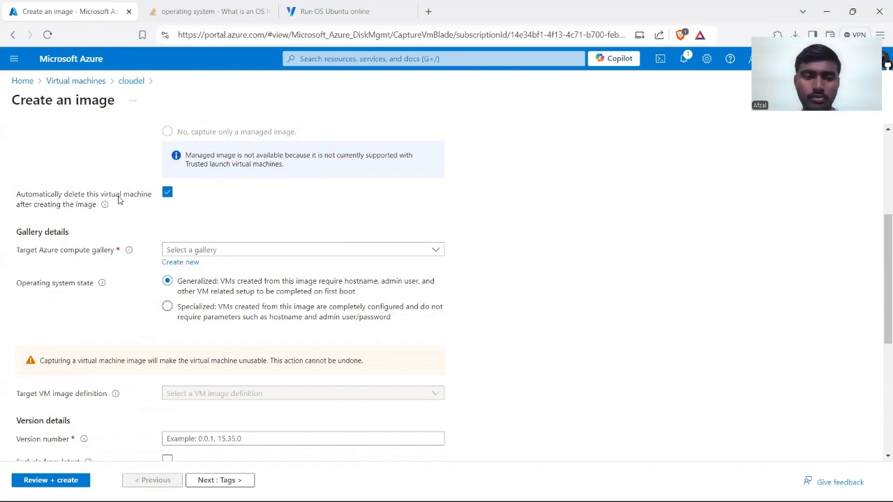
pyautogui.scroll(-1, 118, 200)
pyautogui.click(187, 220)
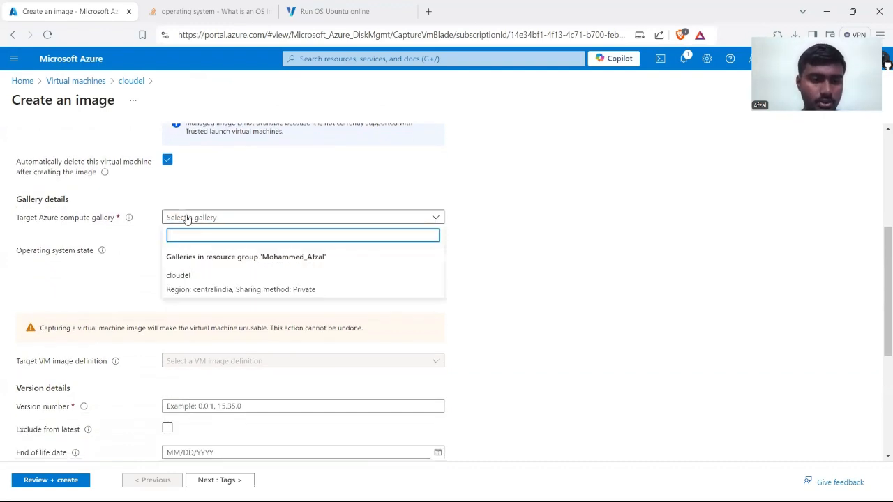
pyautogui.click(197, 277)
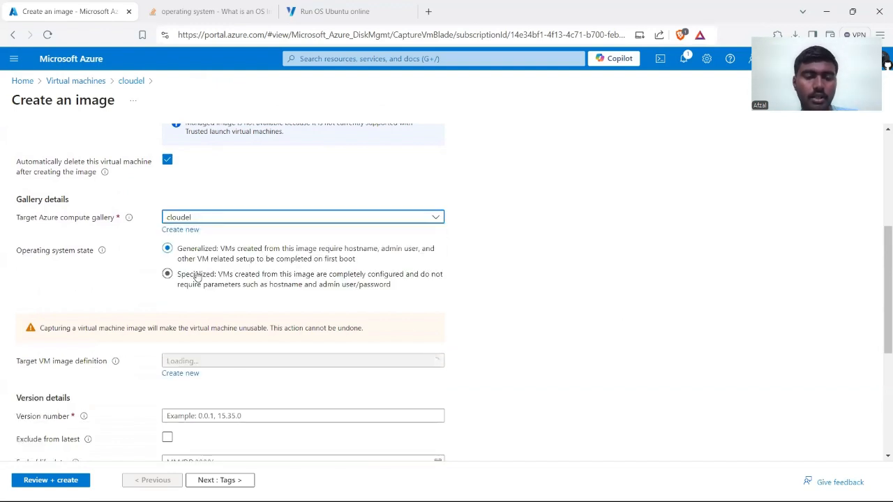
# - Select Cloud as the target VM image definition and set the version number to 0.0.1
pyautogui.scroll(-1, 189, 265)
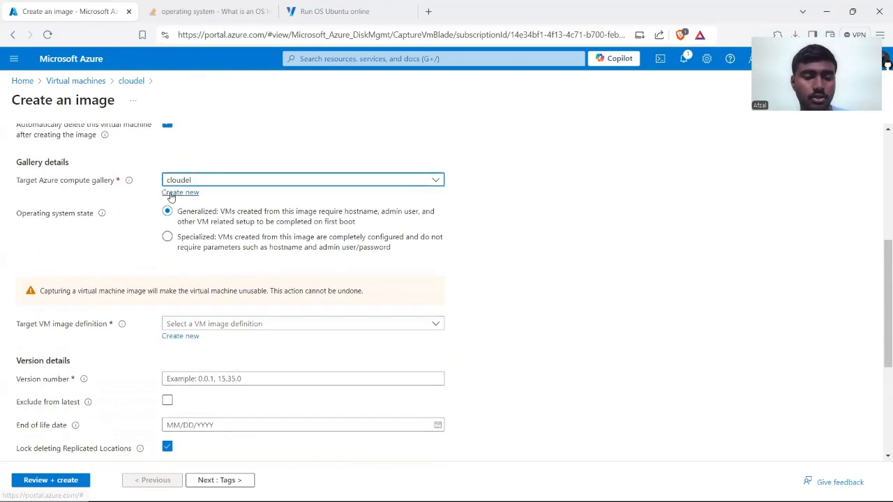
pyautogui.scroll(-2, 187, 194)
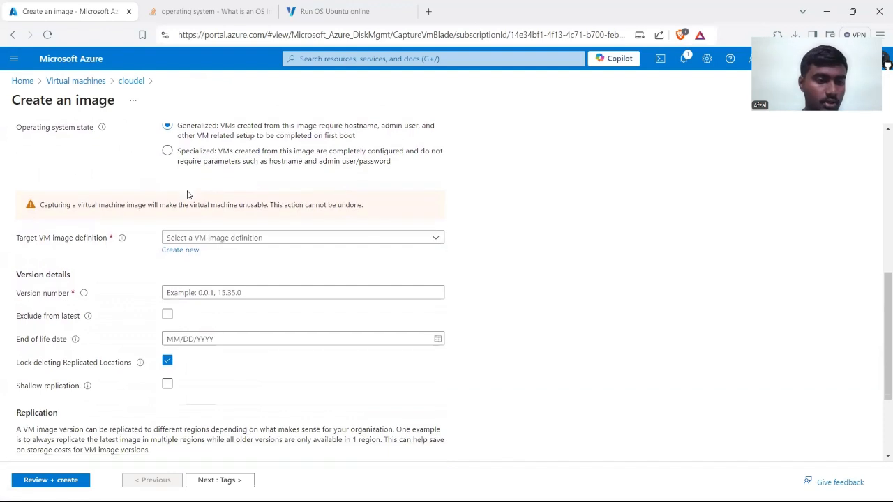
pyautogui.click(193, 239)
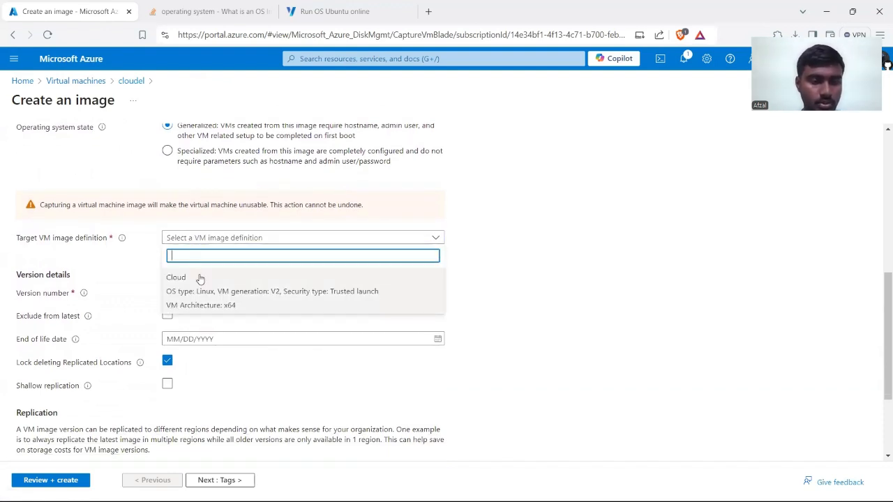
pyautogui.click(200, 278)
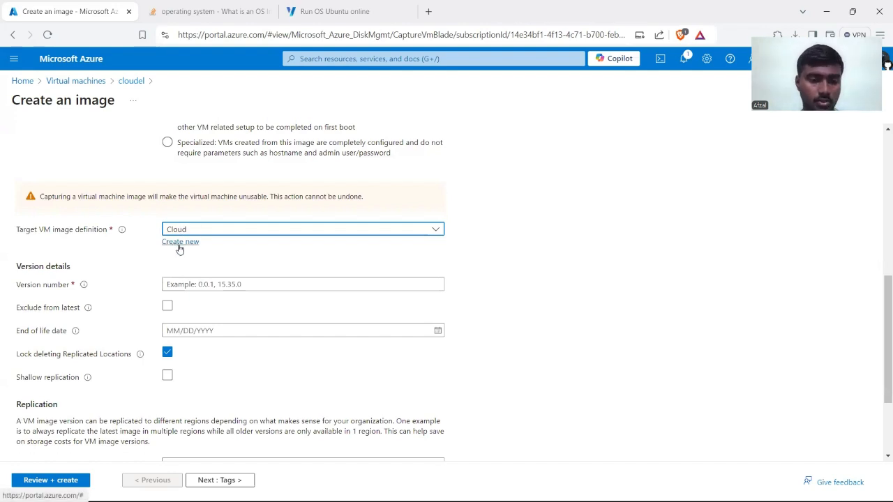
pyautogui.click(193, 284)
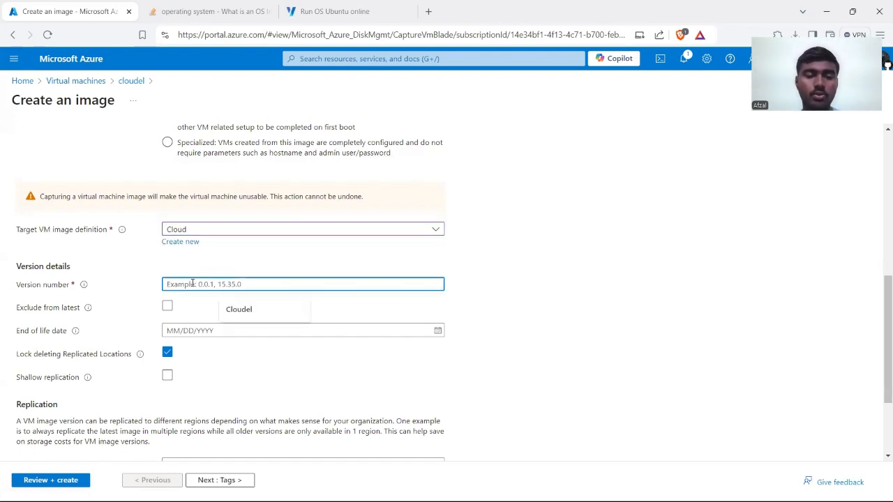
pyautogui.write('0.')
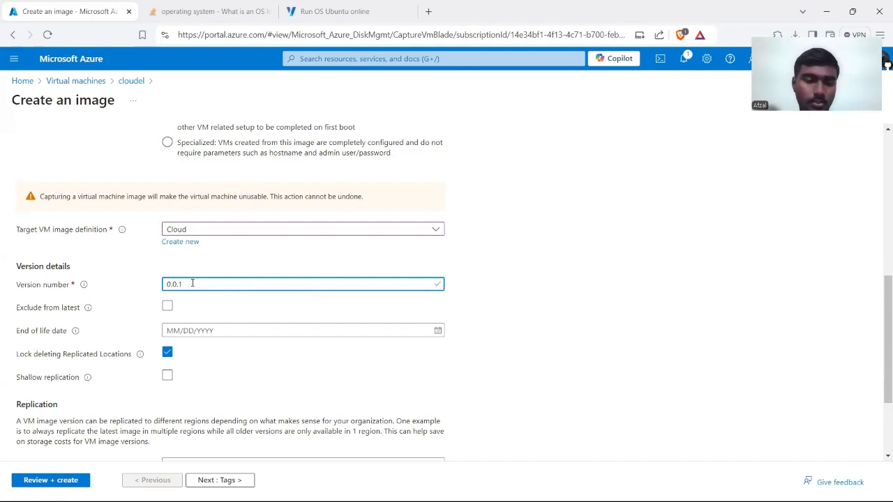
pyautogui.write('0.1')
# - Set the image version's end of life date to 09/16/2024
pyautogui.scroll(-1, 192, 284)
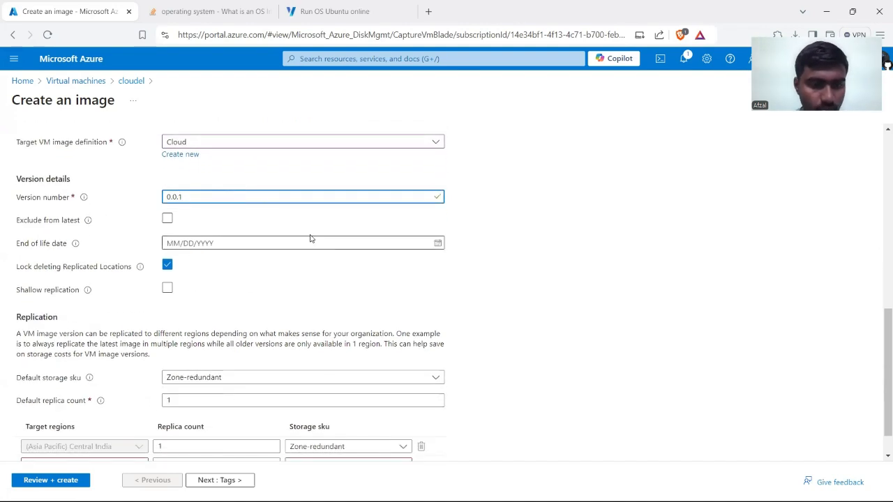
pyautogui.click(438, 244)
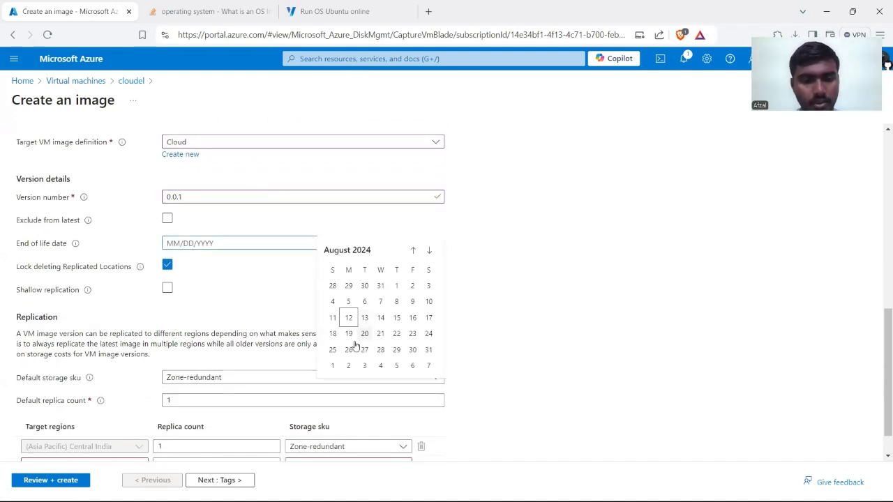
pyautogui.click(429, 251)
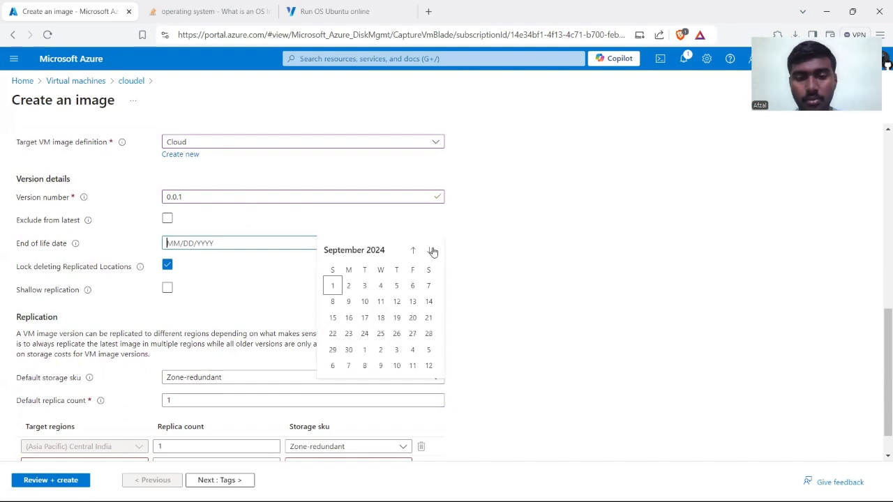
pyautogui.click(349, 318)
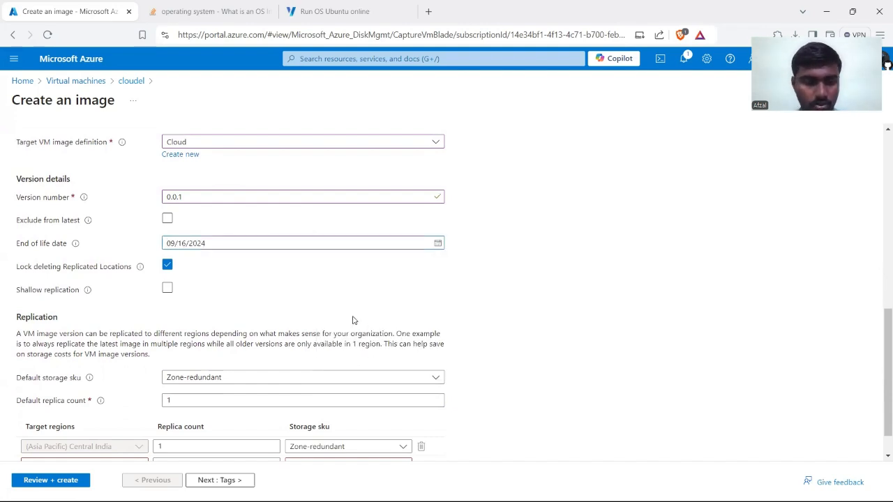
pyautogui.click(352, 320)
pyautogui.click(352, 319)
# - Choose Zone-redundant as the default storage SKU and continue to the final review without adding tags
pyautogui.scroll(-1, 252, 296)
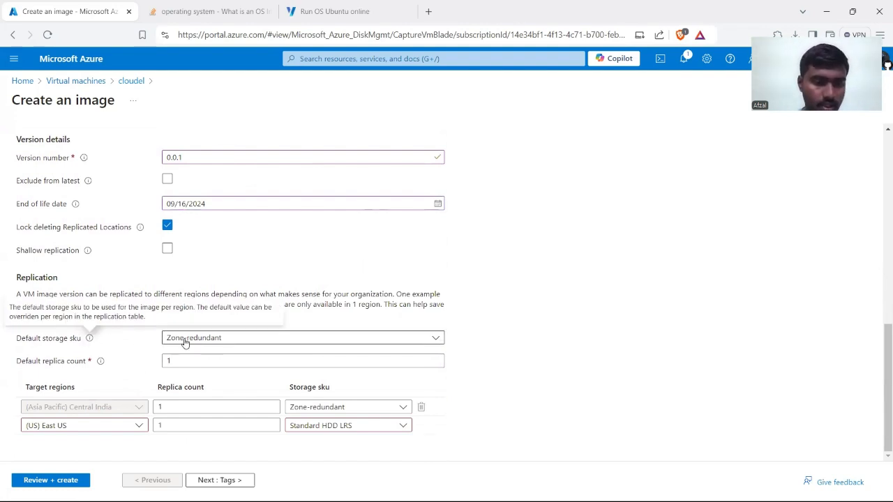
pyautogui.click(209, 339)
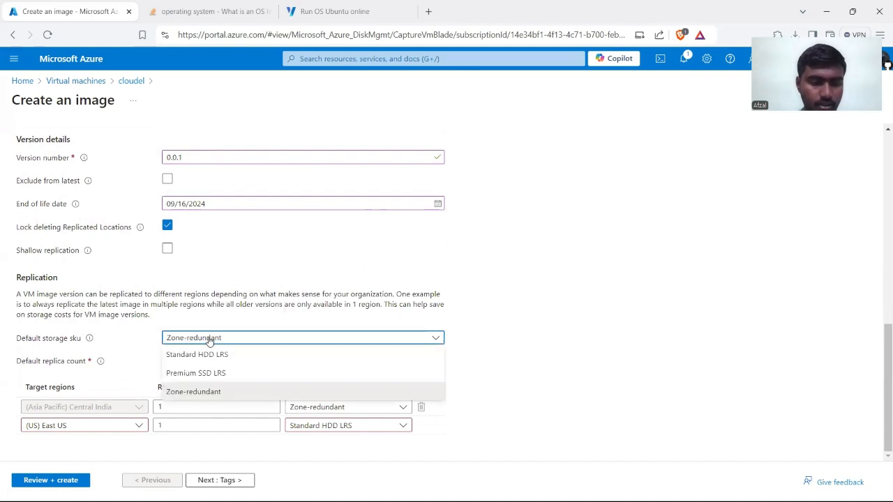
pyautogui.click(207, 393)
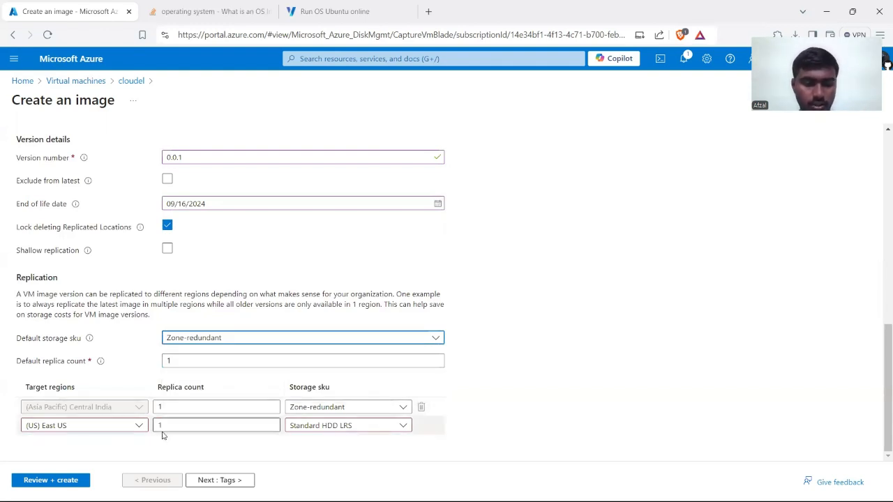
pyautogui.click(221, 480)
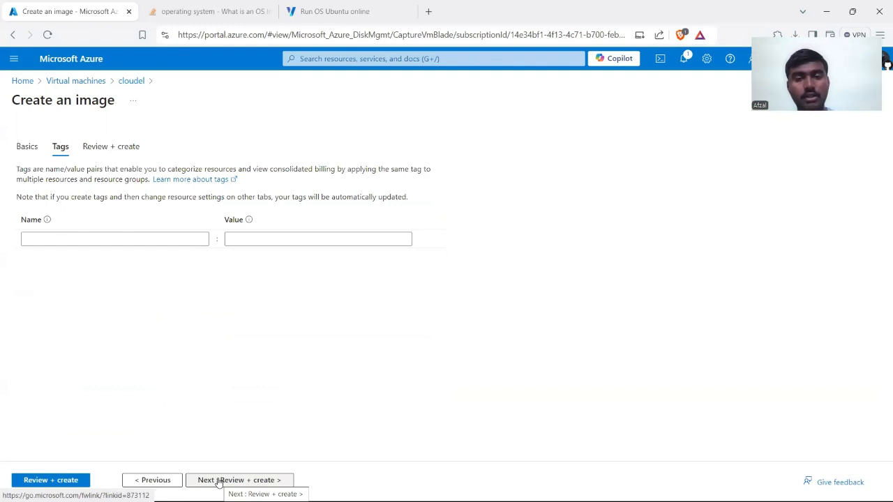
pyautogui.click(218, 480)
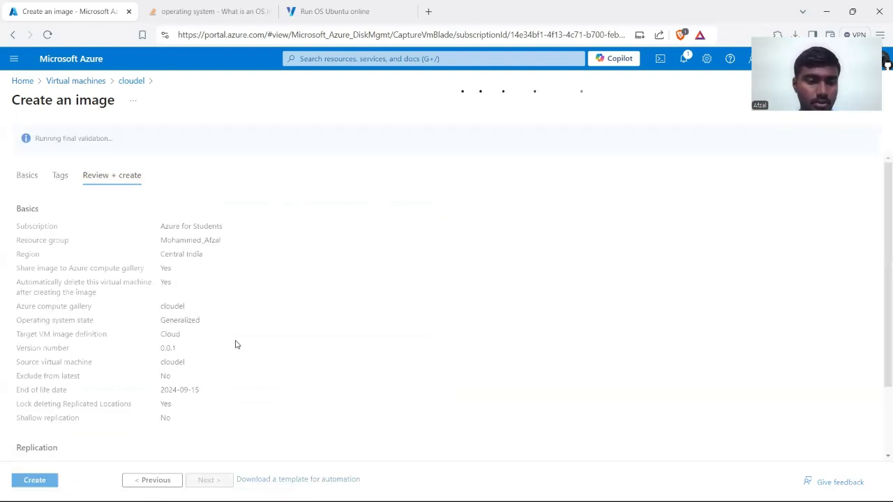
# - Examine the image summary, including resource group, region, compute gallery, image definition, version number, source virtual machine, end of life date and replication
pyautogui.scroll(-1, 211, 242)
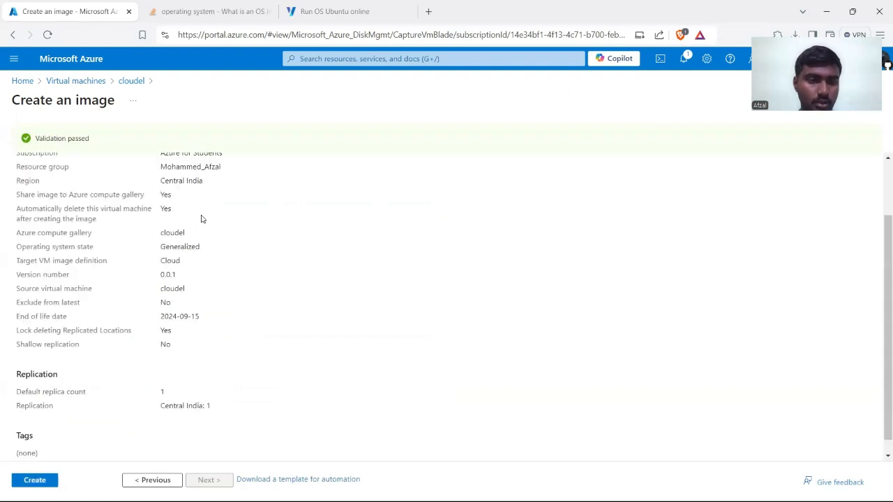
pyautogui.scroll(1, 187, 194)
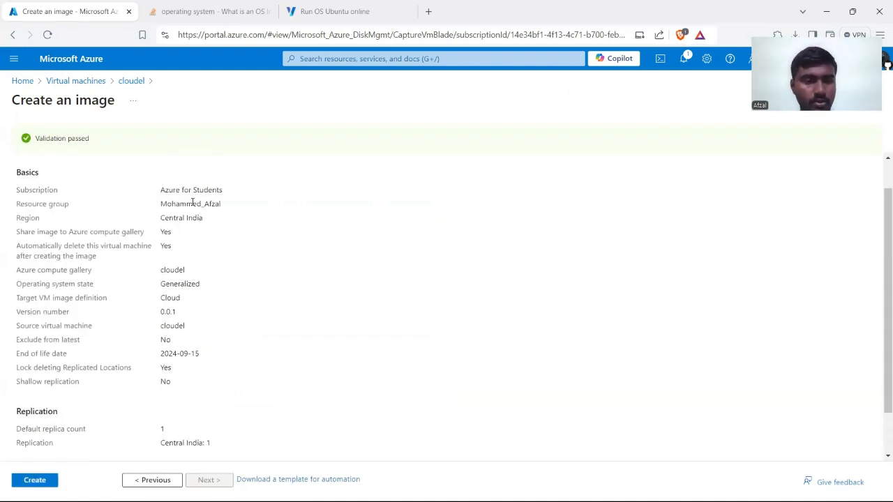
pyautogui.moveTo(163, 204); pyautogui.dragTo(228, 207)
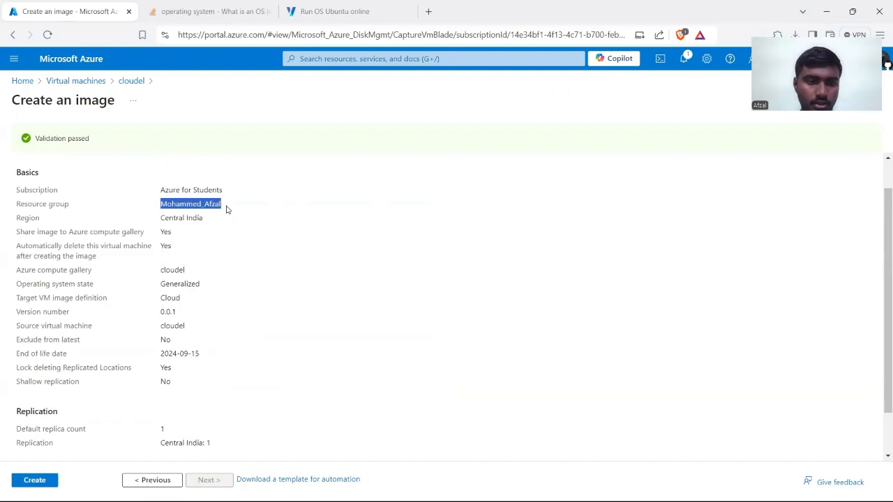
pyautogui.moveTo(169, 218); pyautogui.dragTo(209, 227)
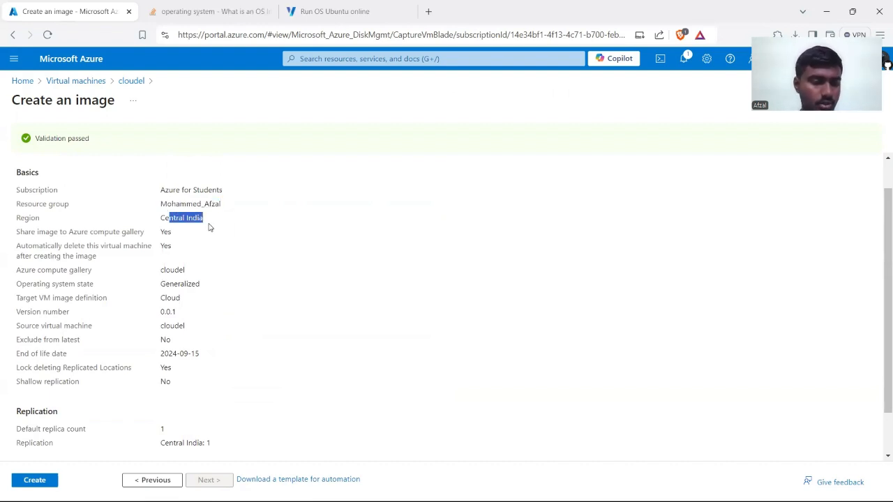
pyautogui.moveTo(163, 299); pyautogui.dragTo(186, 309)
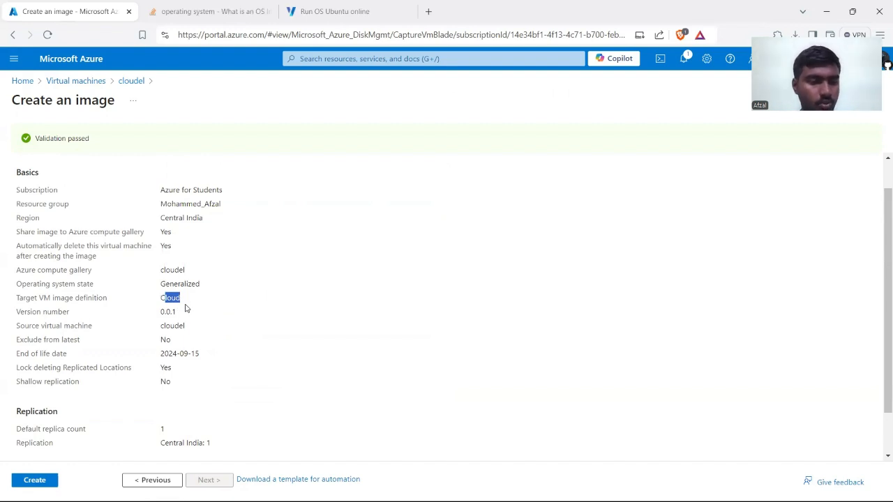
pyautogui.moveTo(166, 266); pyautogui.dragTo(193, 277)
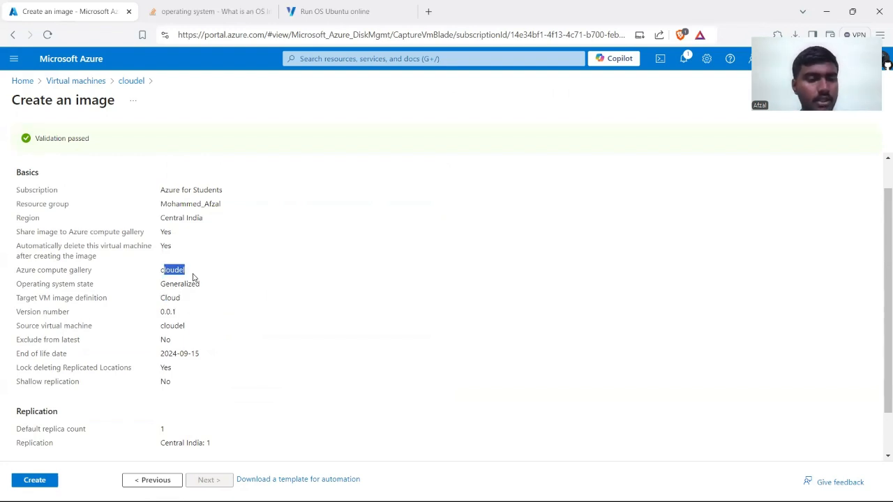
pyautogui.moveTo(157, 312); pyautogui.dragTo(201, 328)
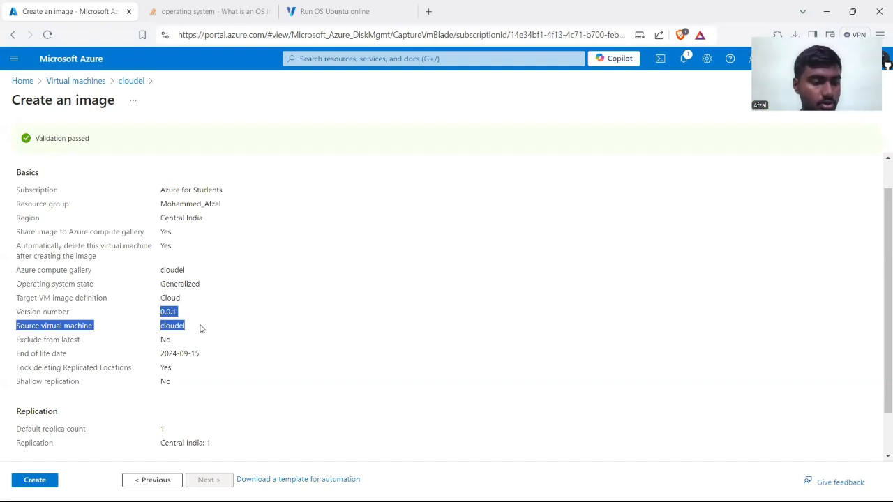
pyautogui.click(198, 331)
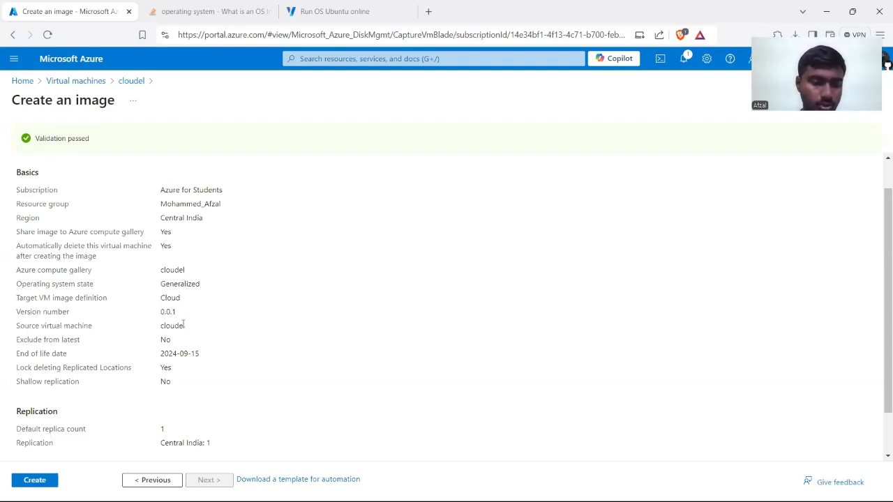
pyautogui.scroll(-1, 185, 327)
pyautogui.moveTo(157, 300); pyautogui.dragTo(214, 306)
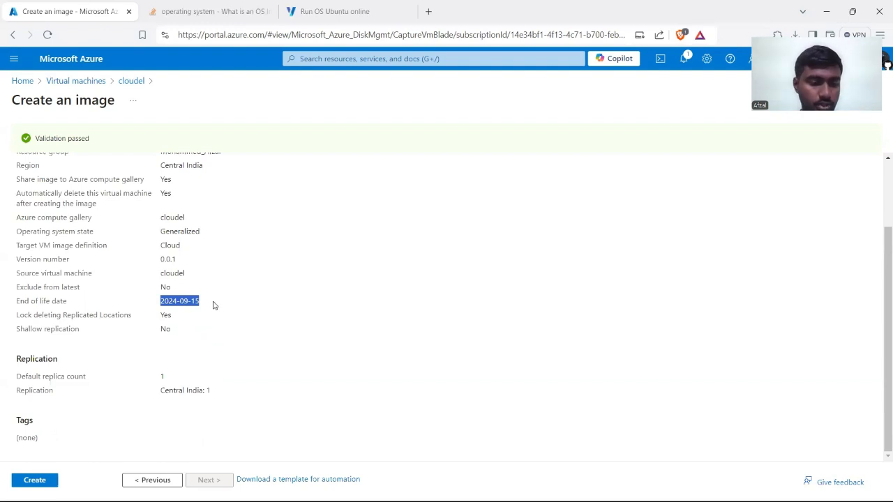
# - Start creating the image of cloudel and open the notifications to follow its progress
pyautogui.click(53, 482)
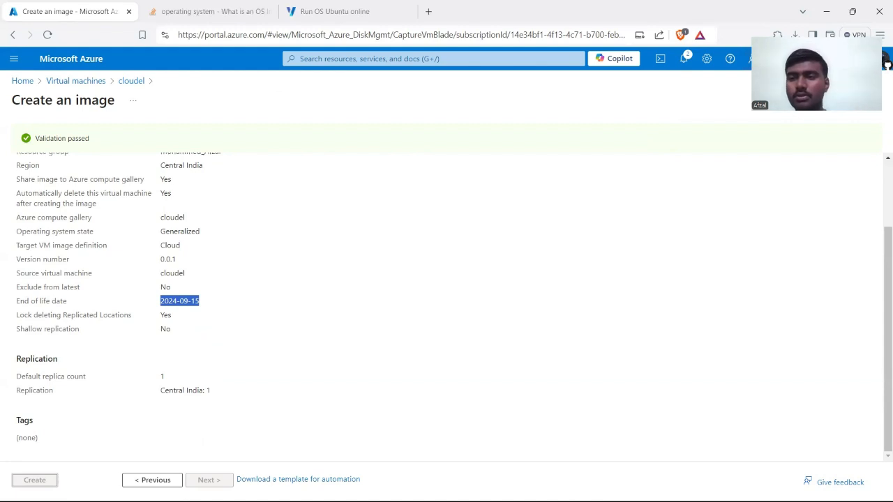
pyautogui.click(686, 60)
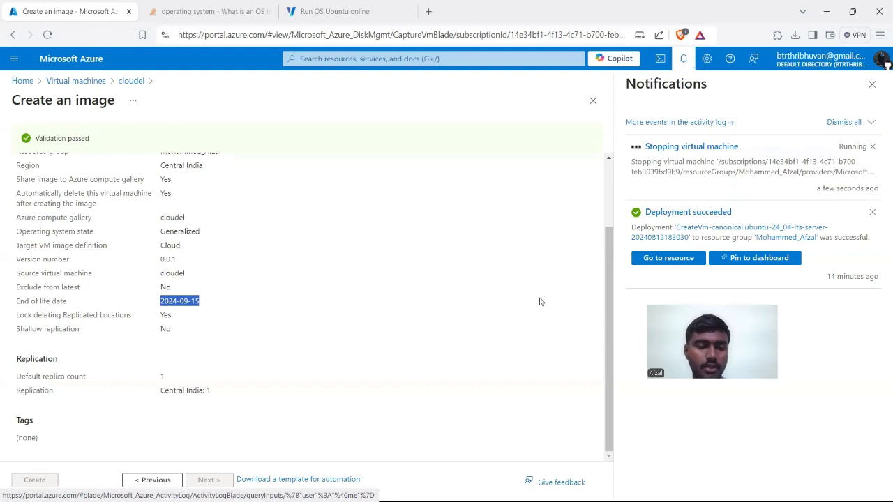
pyautogui.scroll(2, 539, 302)
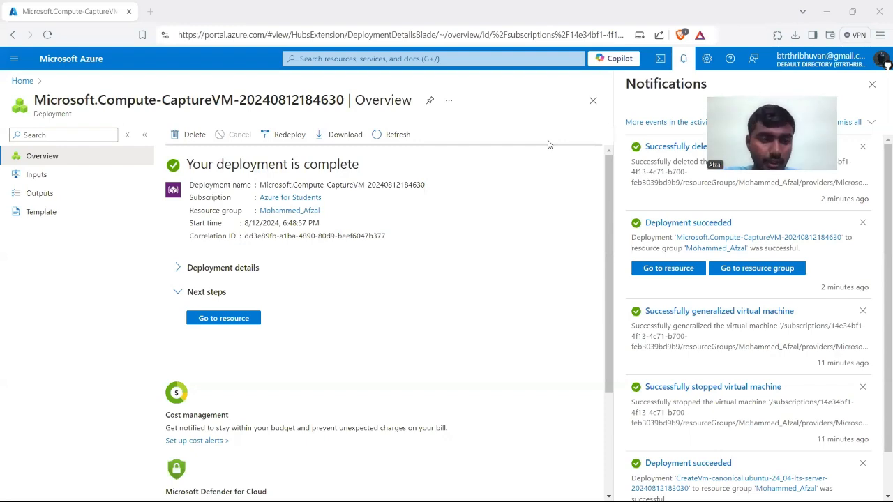
pyautogui.click(22, 81)
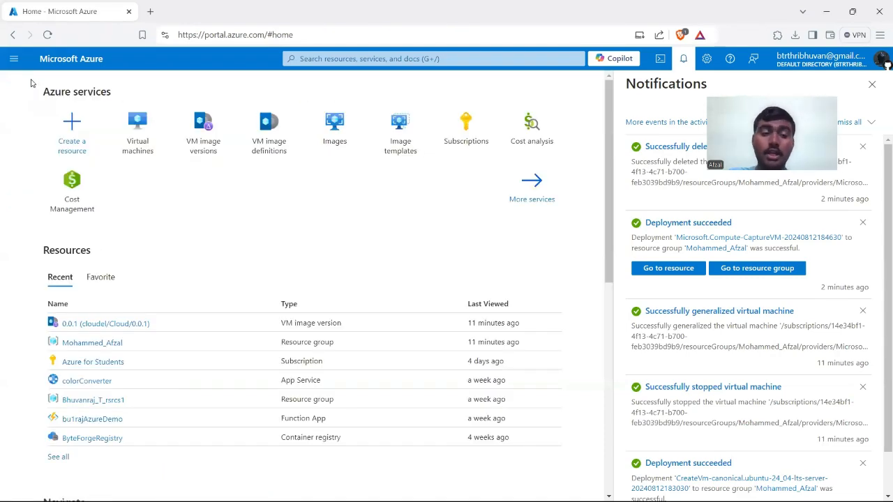
pyautogui.click(63, 122)
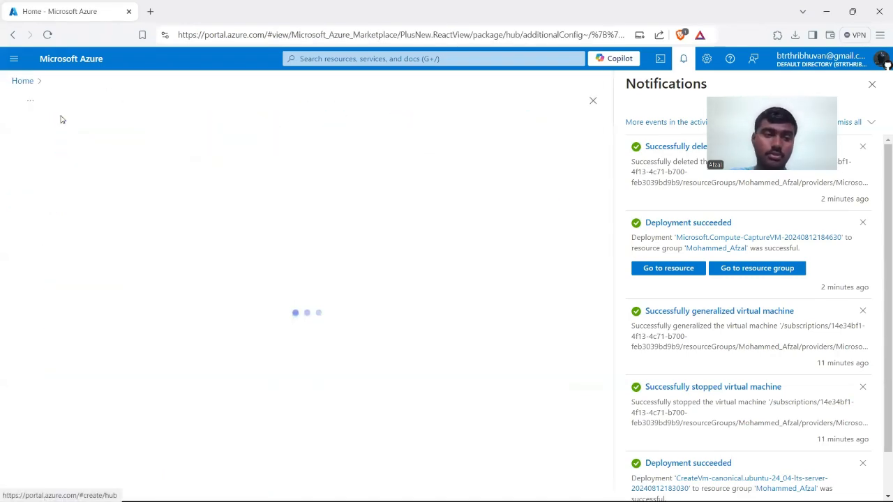
pyautogui.click(15, 81)
pyautogui.click(124, 120)
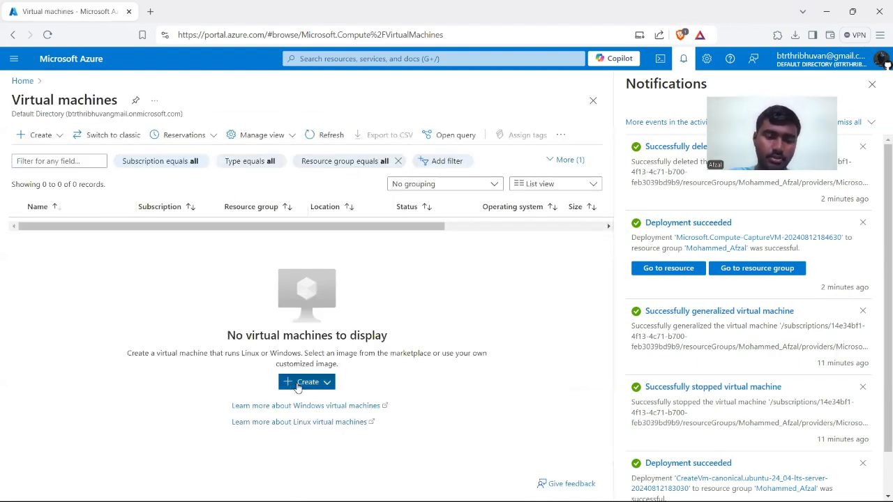
pyautogui.click(300, 383)
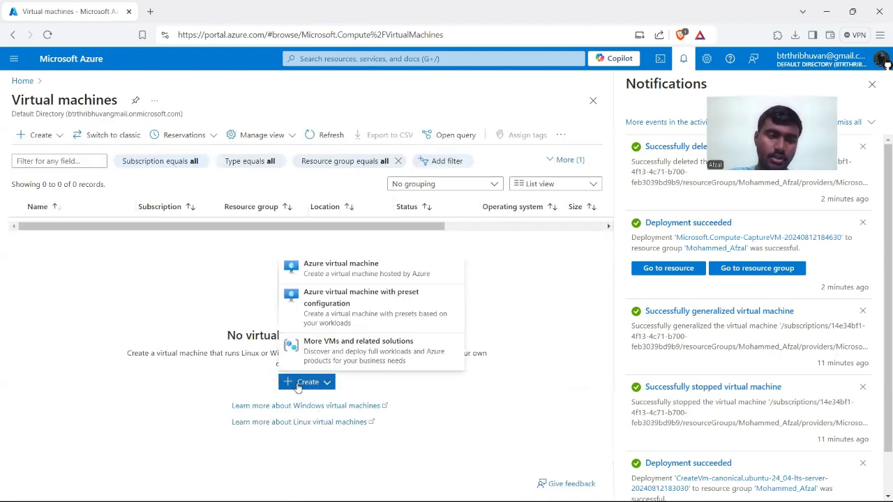
# - View the captured image's entry in the VM image versions list and return to the portal home page
pyautogui.click(22, 81)
pyautogui.click(203, 133)
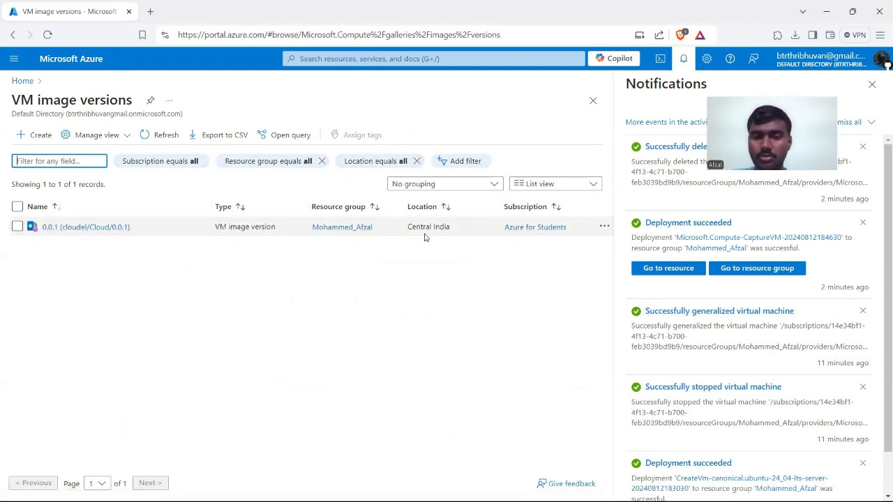
pyautogui.click(21, 82)
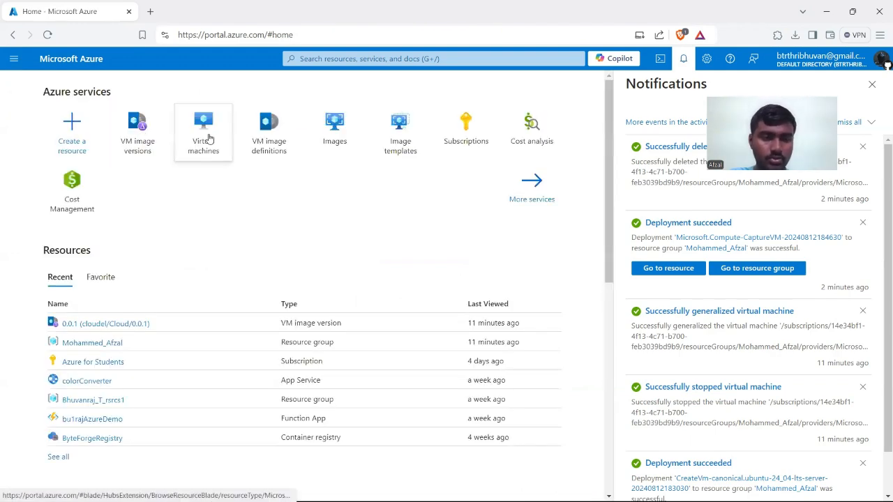
# - Start a new Azure virtual machine and select the existing resource group that holds the captured image
pyautogui.click(209, 139)
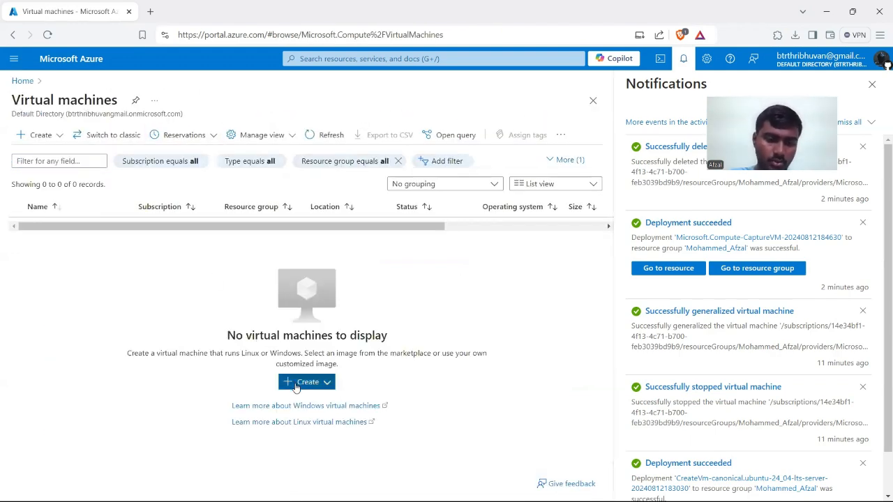
pyautogui.click(297, 384)
pyautogui.click(326, 272)
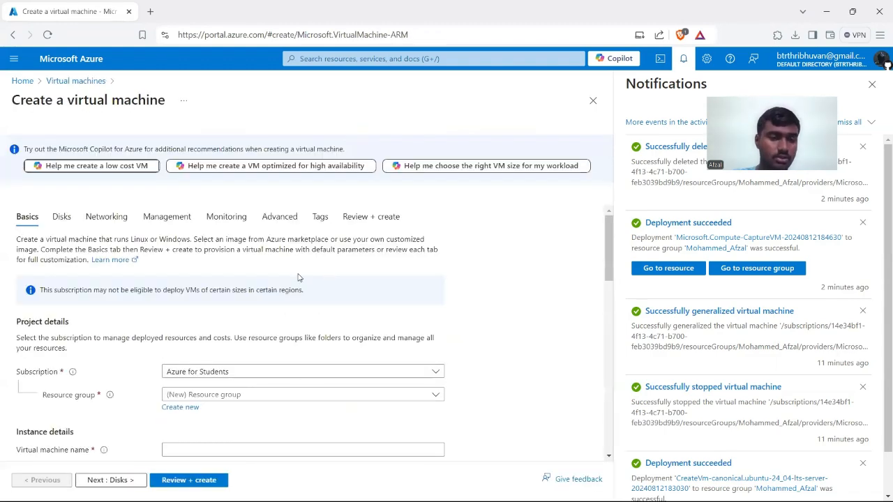
pyautogui.scroll(-2, 180, 290)
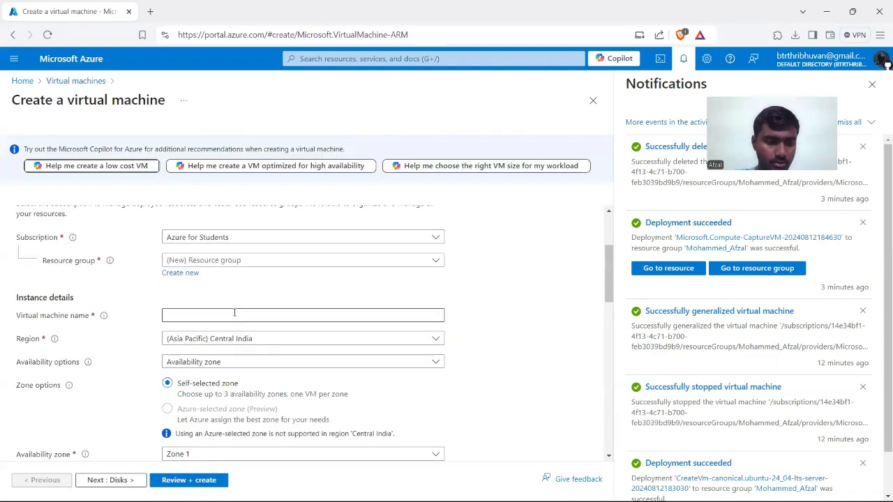
pyautogui.click(265, 261)
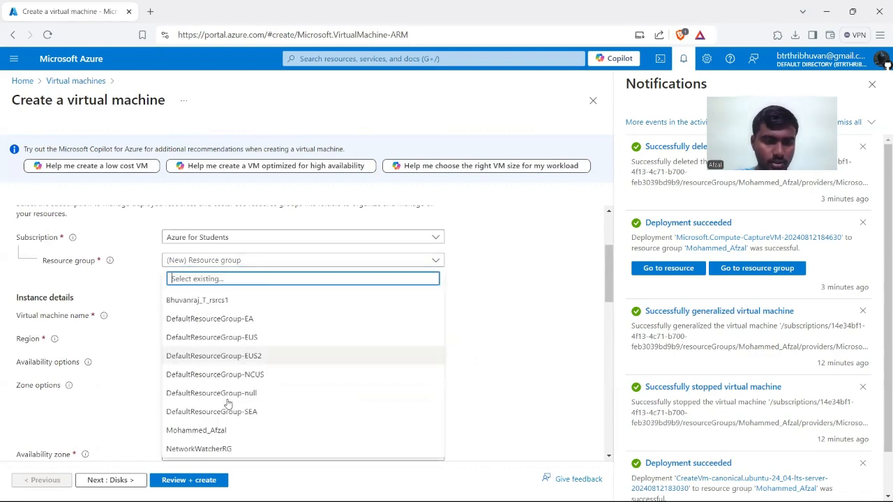
pyautogui.click(204, 438)
pyautogui.click(209, 315)
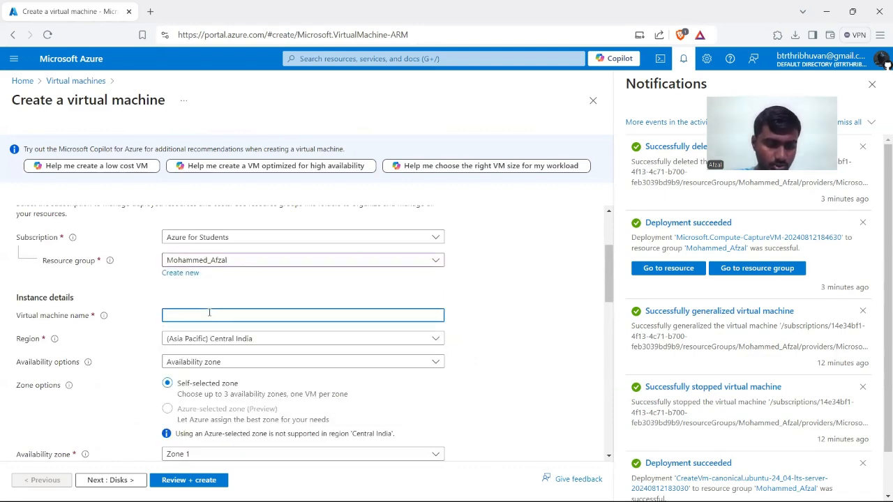
# - Choose the shared image Cloud from the cloudel gallery as the new virtual machine's image and review the remaining basic settings
pyautogui.scroll(-5, 207, 371)
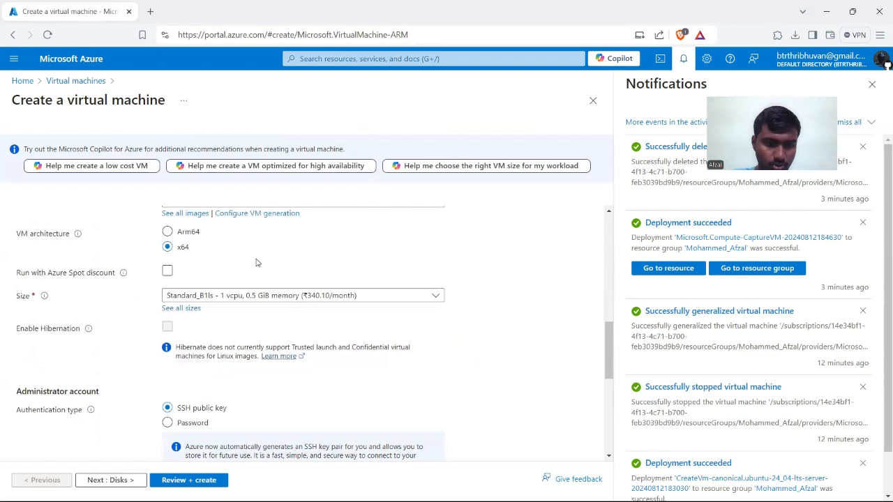
pyautogui.scroll(2, 258, 264)
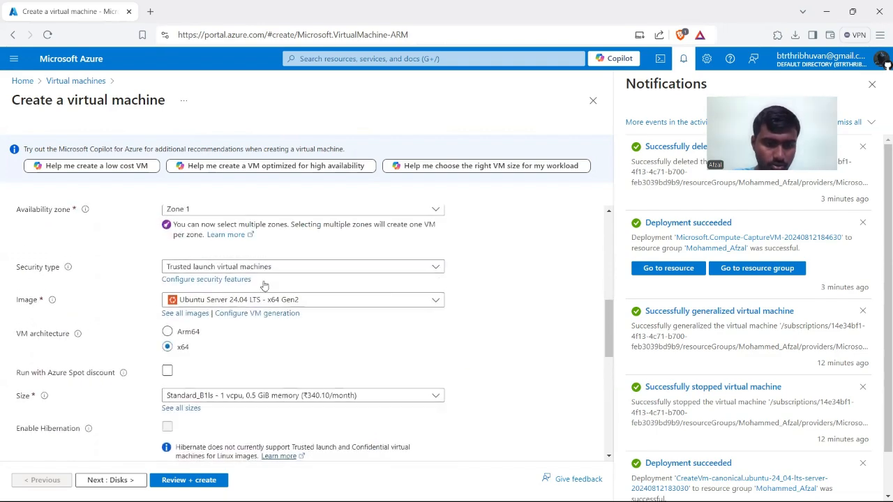
pyautogui.click(185, 313)
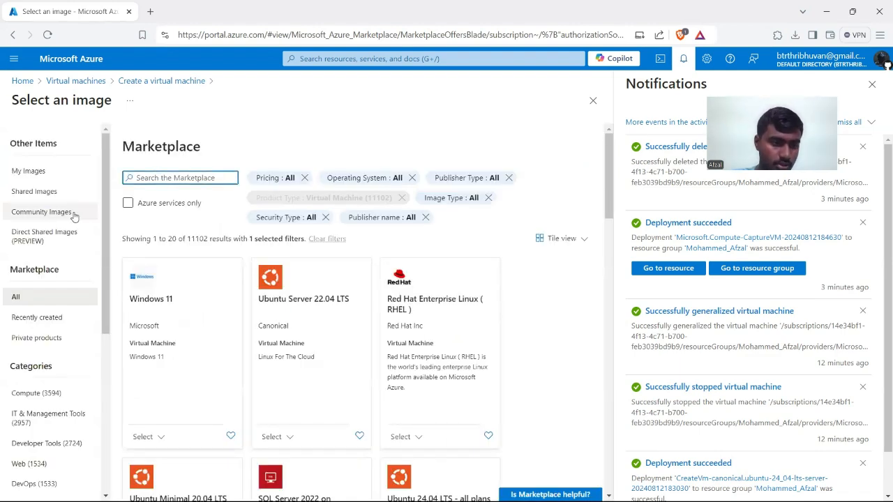
pyautogui.moveTo(44, 191); pyautogui.dragTo(38, 178)
pyautogui.click(37, 174)
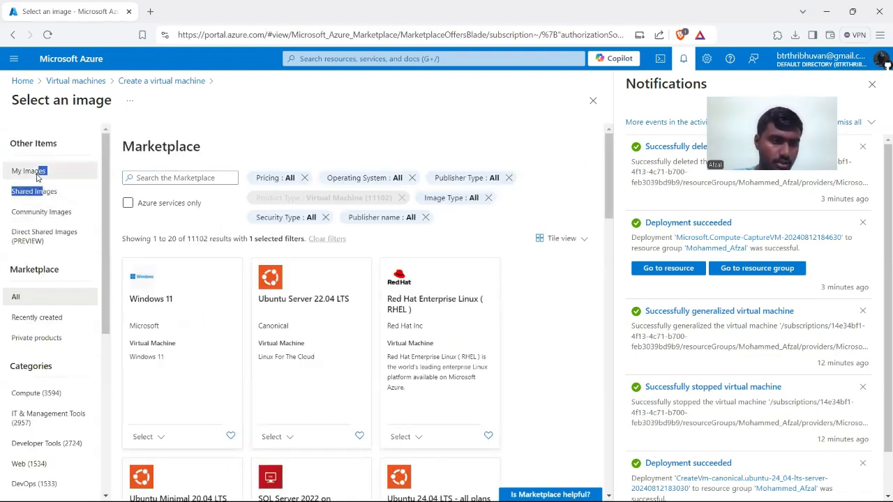
pyautogui.click(48, 197)
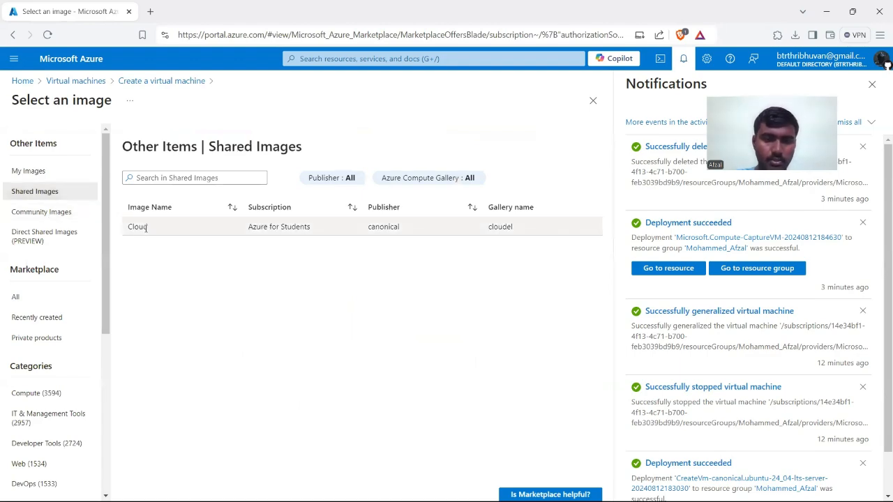
pyautogui.click(145, 228)
pyautogui.scroll(-1, 235, 295)
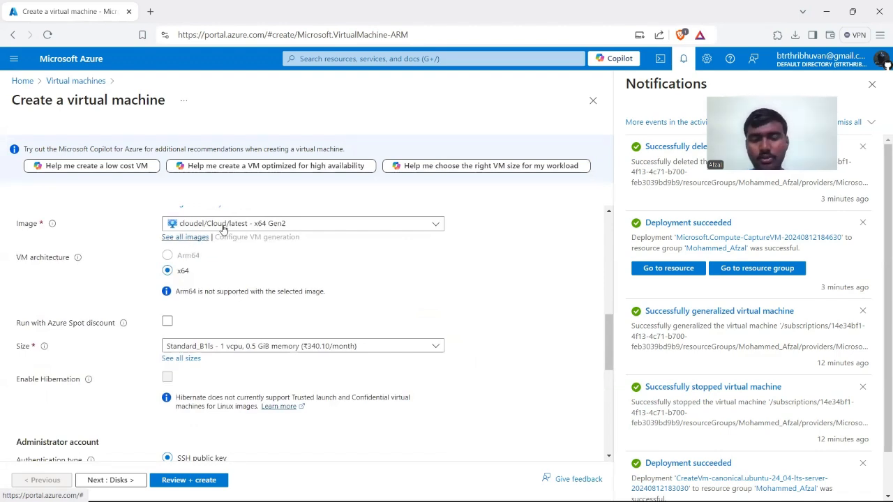
pyautogui.scroll(-1, 252, 277)
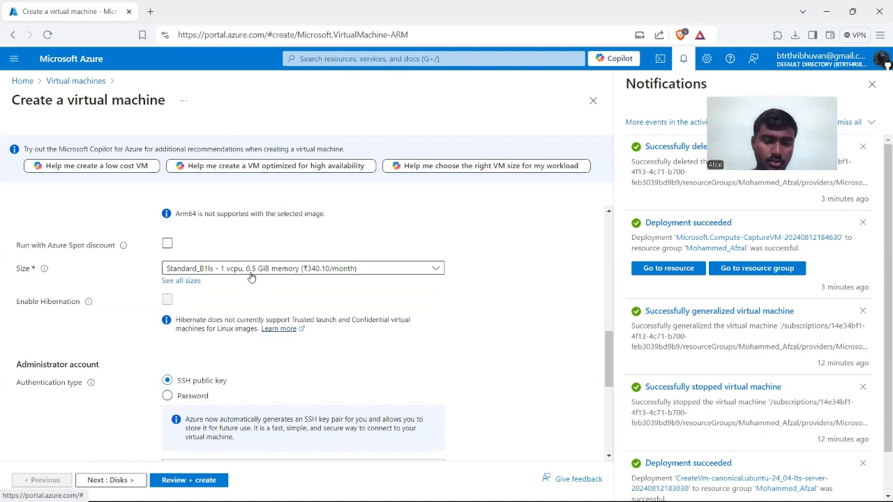
pyautogui.scroll(-2, 252, 277)
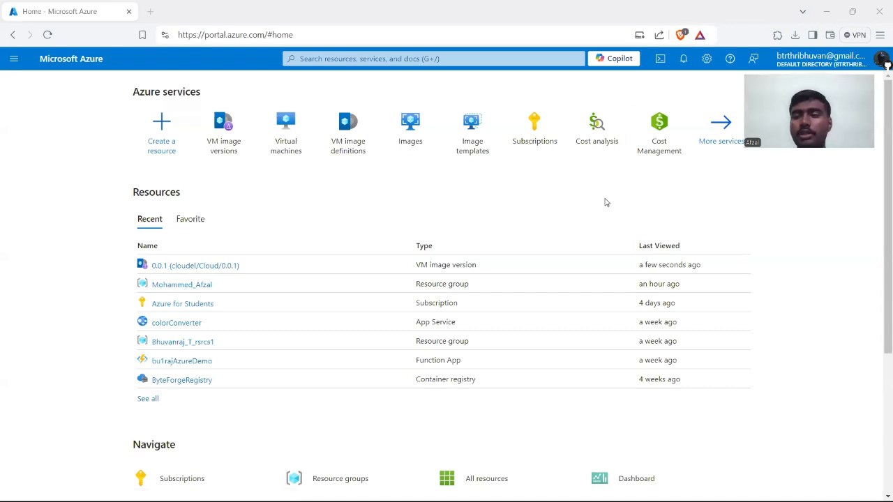
# - Search the portal for "azure redis", open Azure Cache for Redis and start a new Redis cache
pyautogui.click(498, 58)
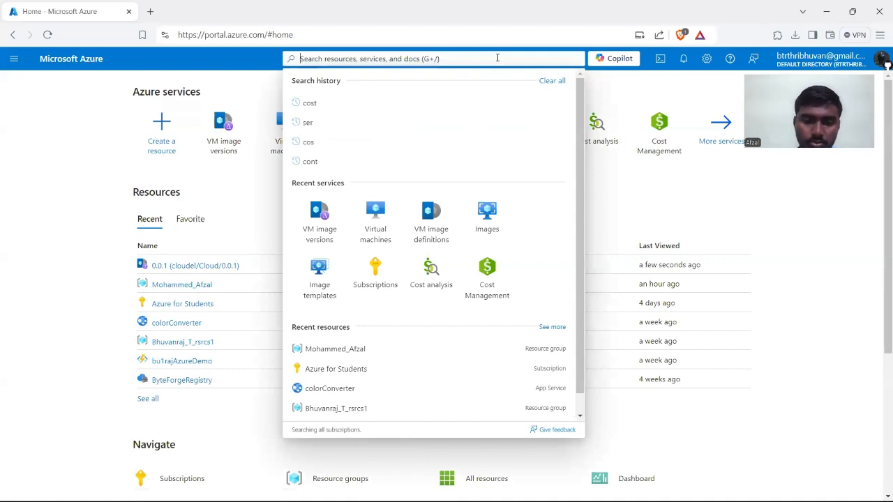
pyautogui.write('azure')
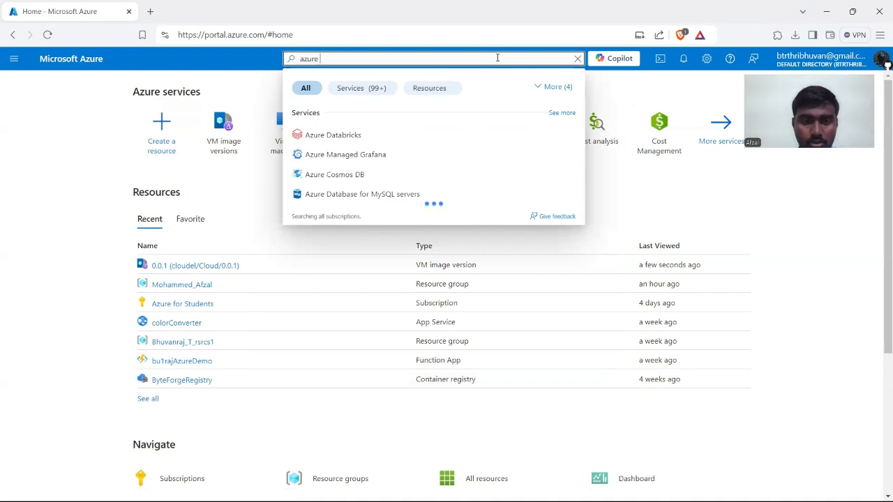
pyautogui.write(' redis')
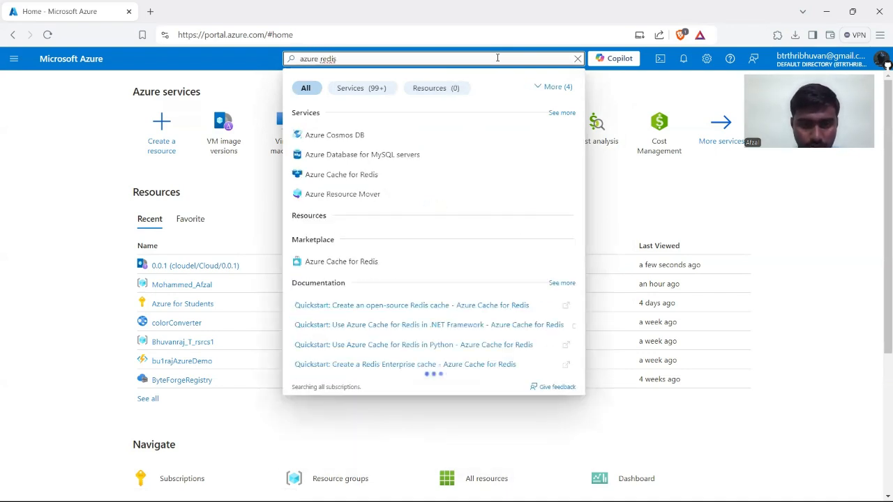
pyautogui.click(366, 175)
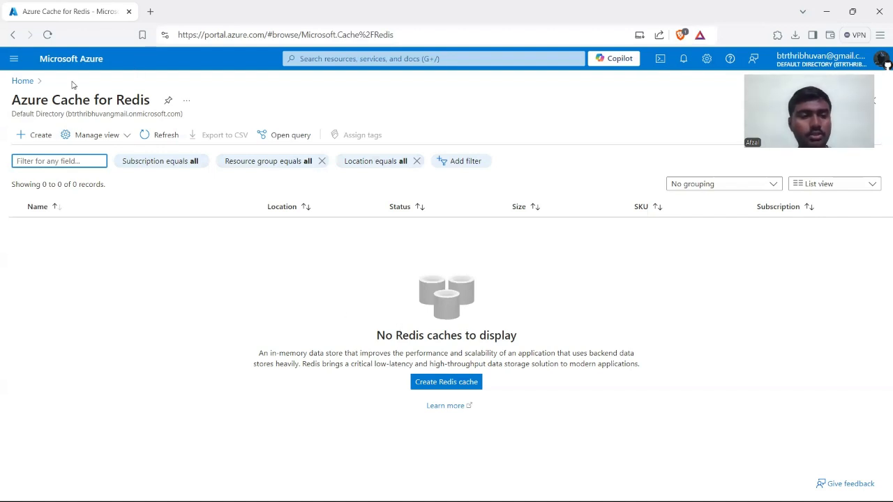
pyautogui.click(427, 388)
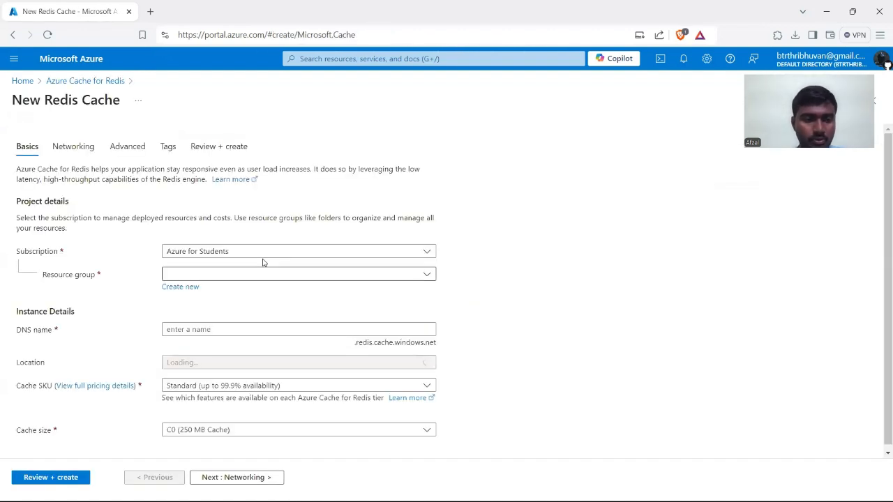
# - Assign the Redis cache to the same existing resource group and set its DNS name to cloudel
pyautogui.click(210, 278)
pyautogui.click(196, 446)
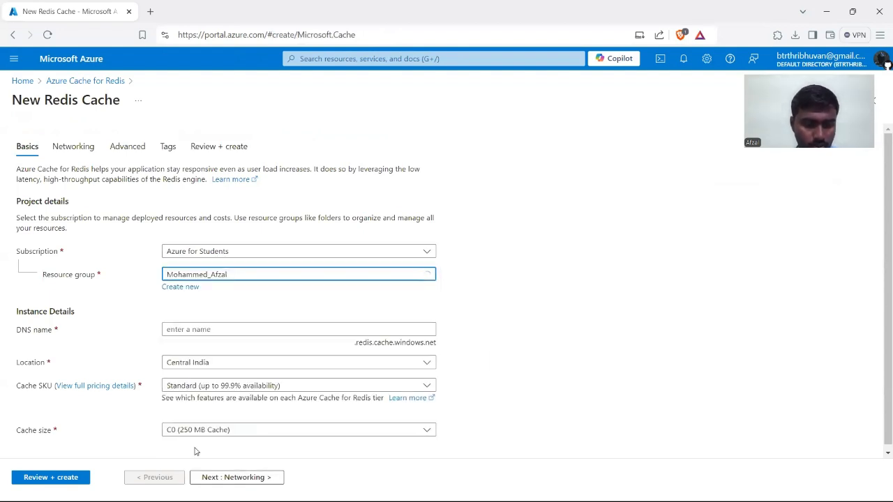
pyautogui.click(186, 332)
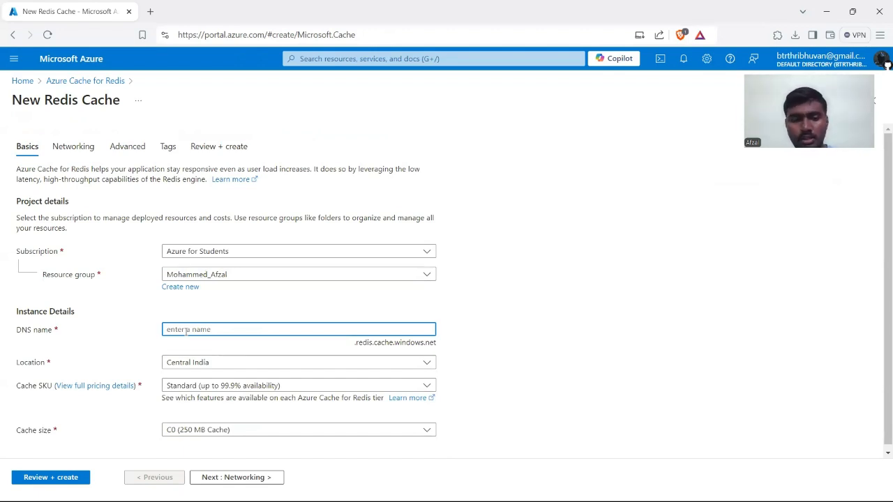
pyautogui.write('cloud')
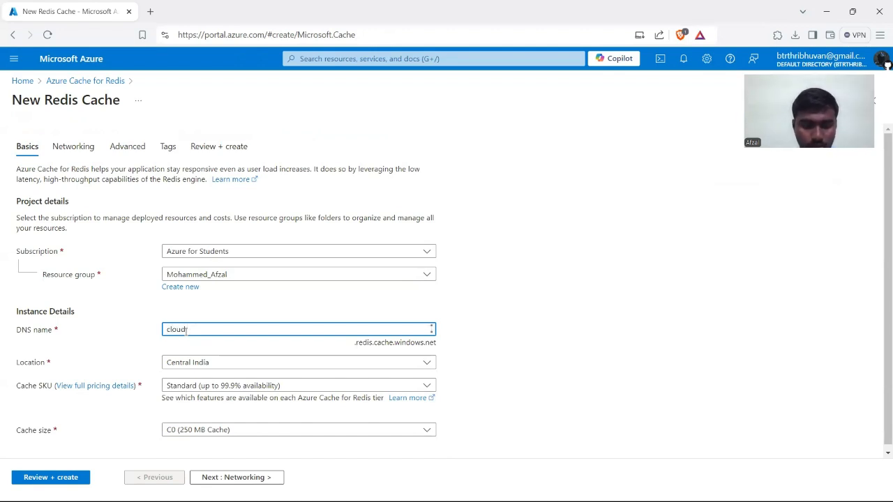
pyautogui.write('_el')
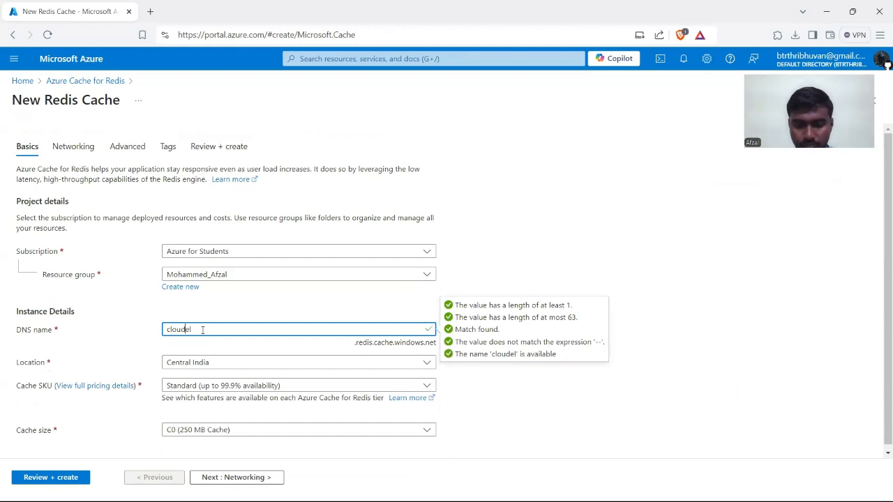
pyautogui.click(293, 304)
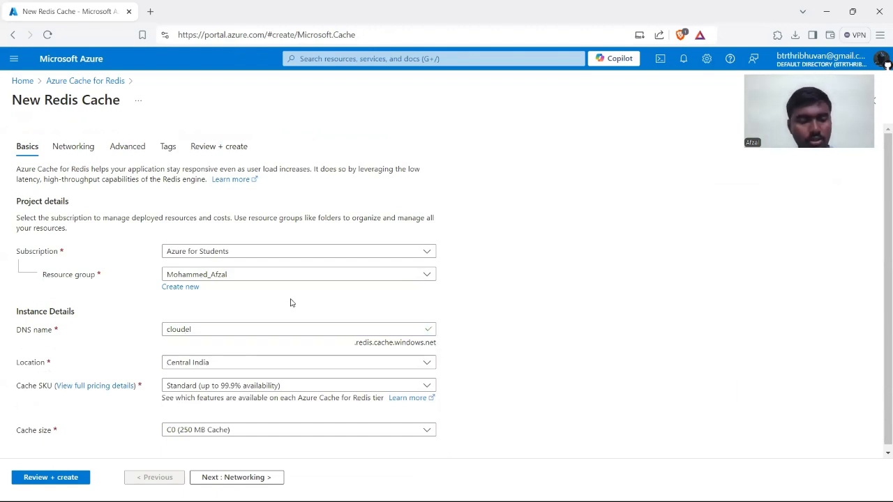
# - Examine the Redis cache's location, SKU and size options, keeping Central India, Standard (up to 99.9% availability) and C0 (250 MB Cache)
pyautogui.click(183, 361)
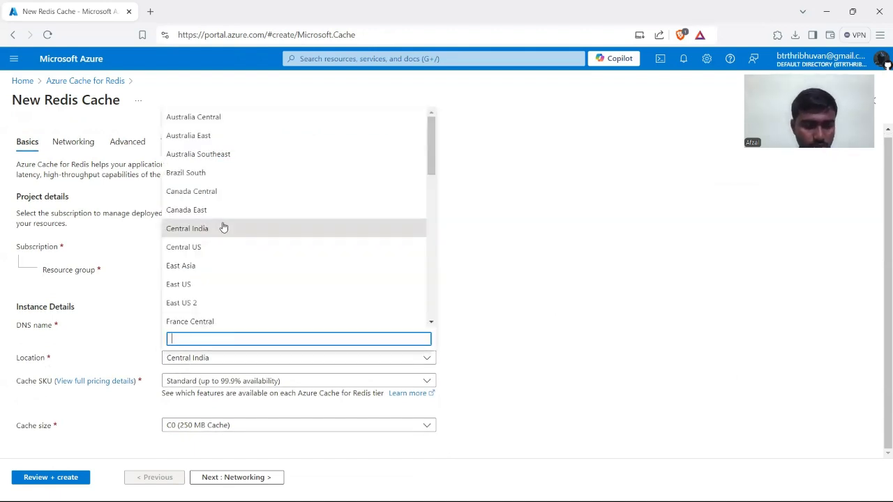
pyautogui.click(500, 361)
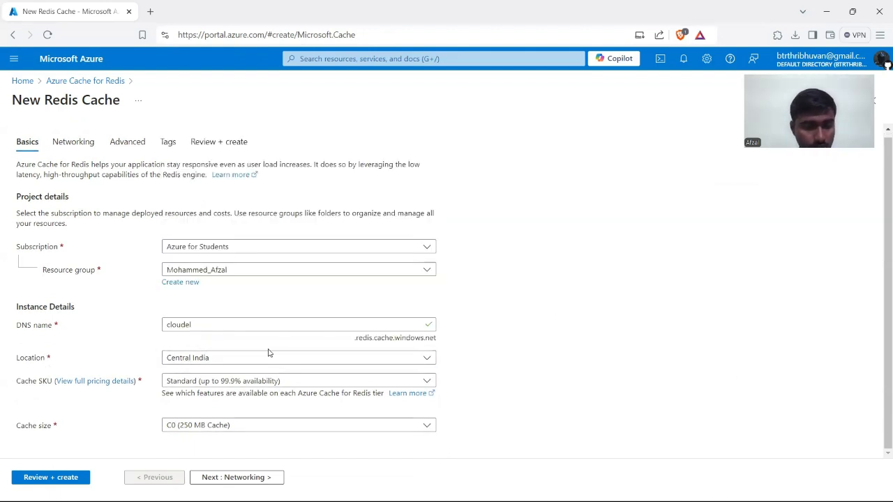
pyautogui.click(213, 381)
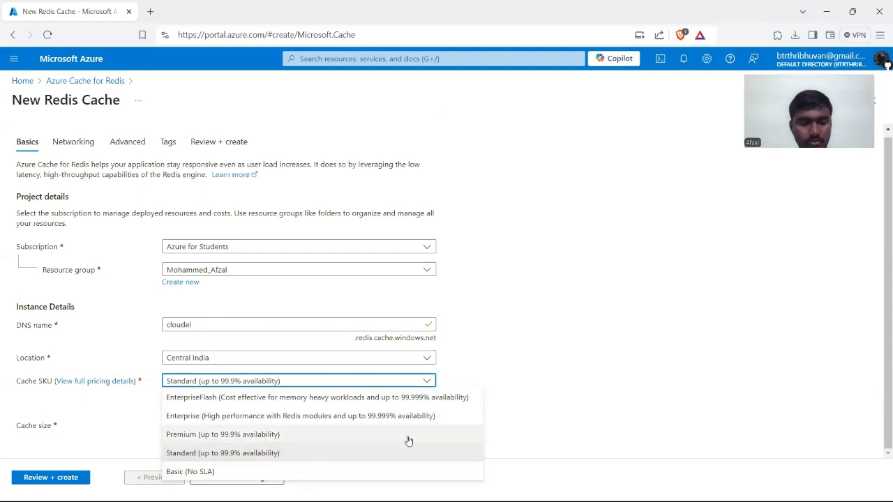
pyautogui.click(574, 374)
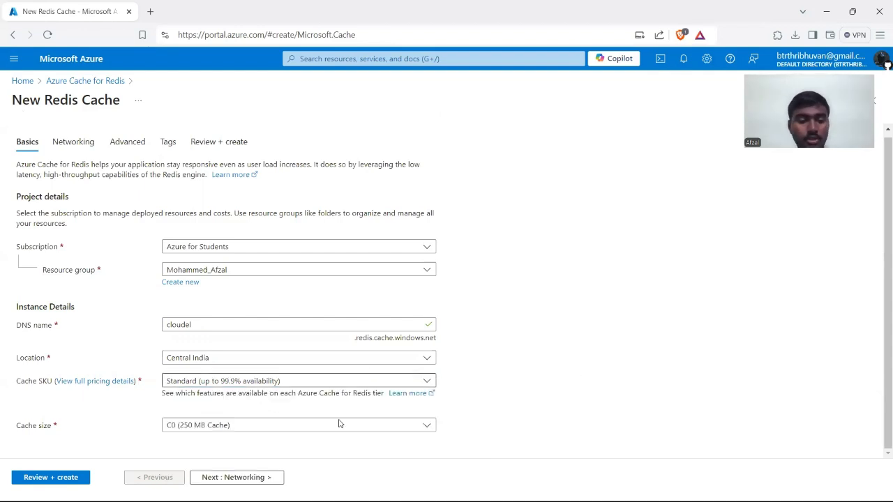
pyautogui.click(253, 427)
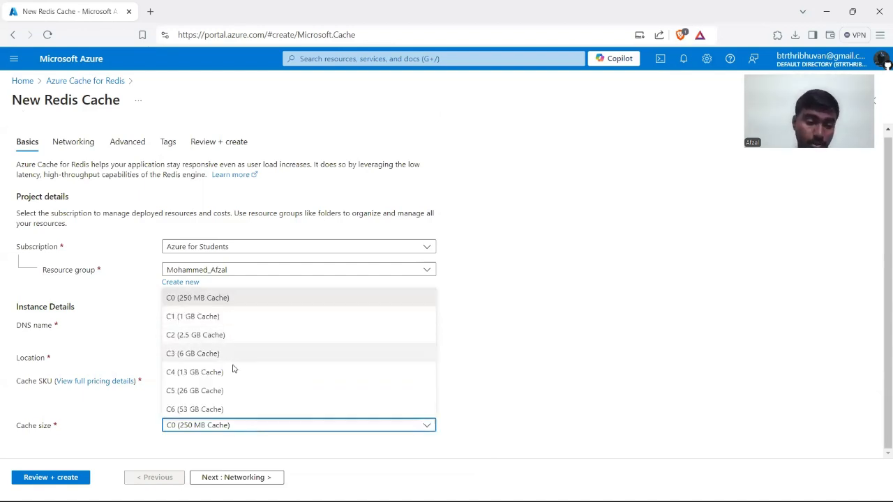
pyautogui.click(147, 446)
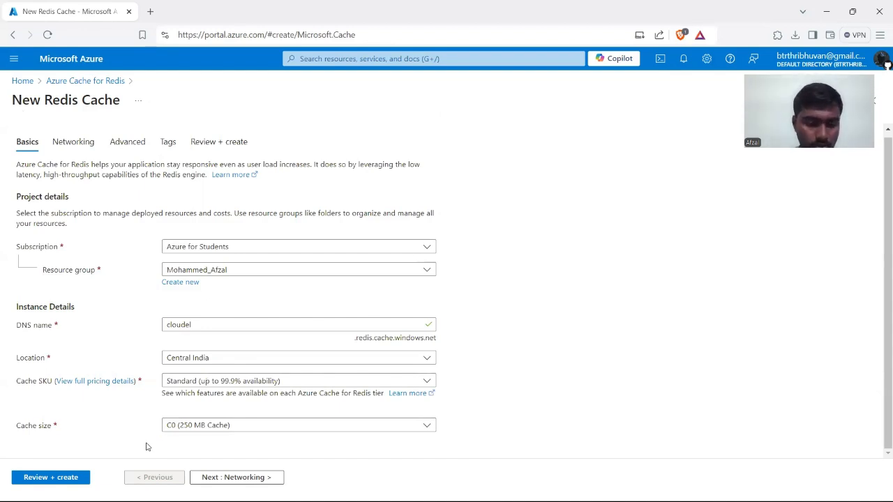
# - Create the Redis cache with the public endpoint, Microsoft Entra Authentication and the other default advanced settings, leaving the tags empty
pyautogui.click(202, 477)
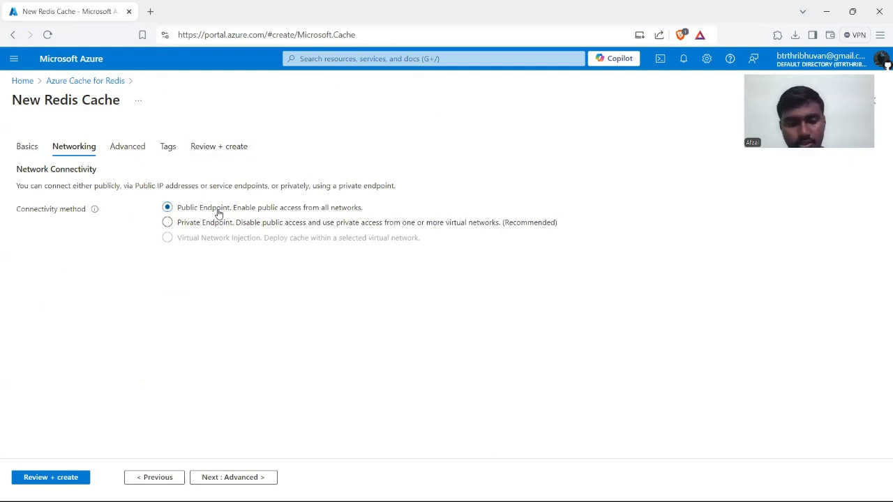
pyautogui.click(220, 478)
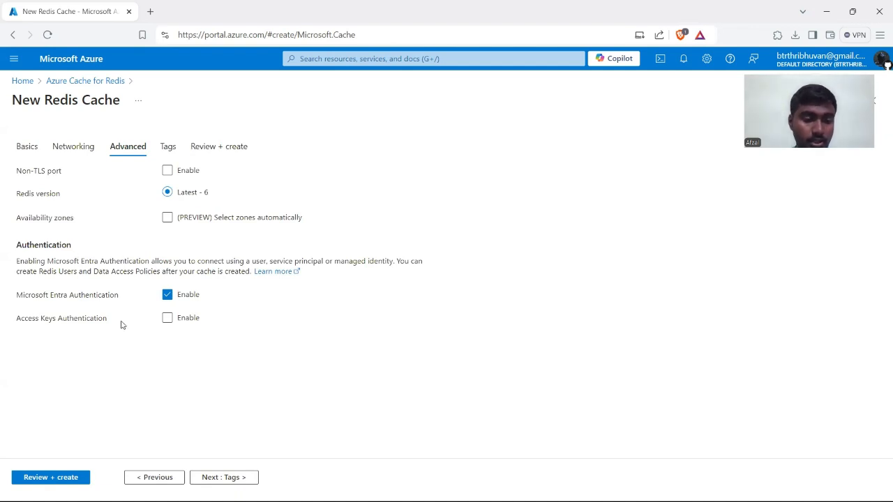
pyautogui.click(207, 481)
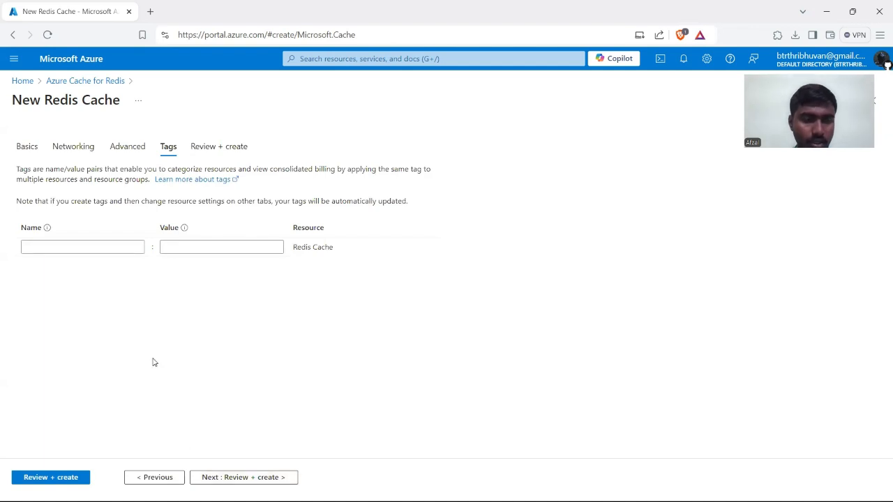
pyautogui.click(91, 244)
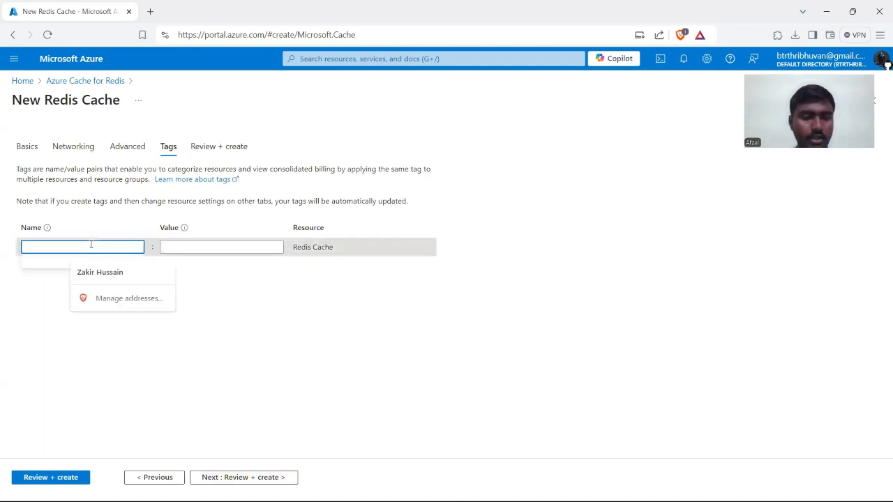
pyautogui.click(77, 333)
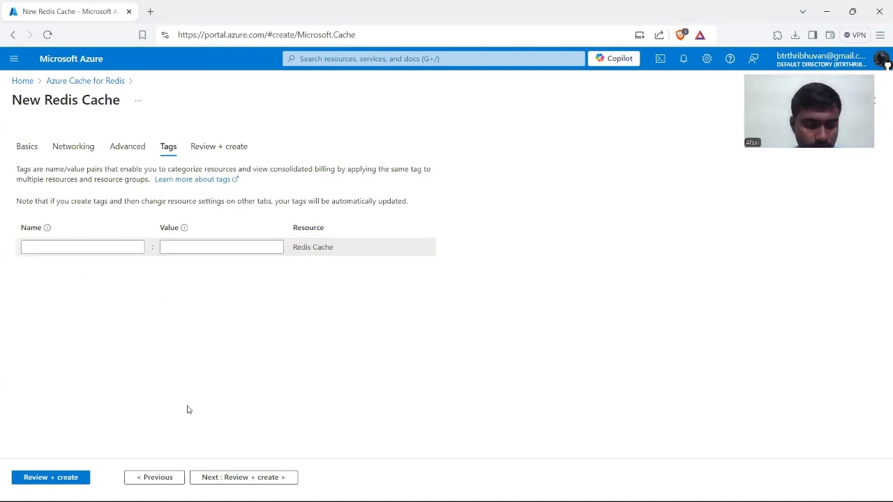
pyautogui.click(213, 479)
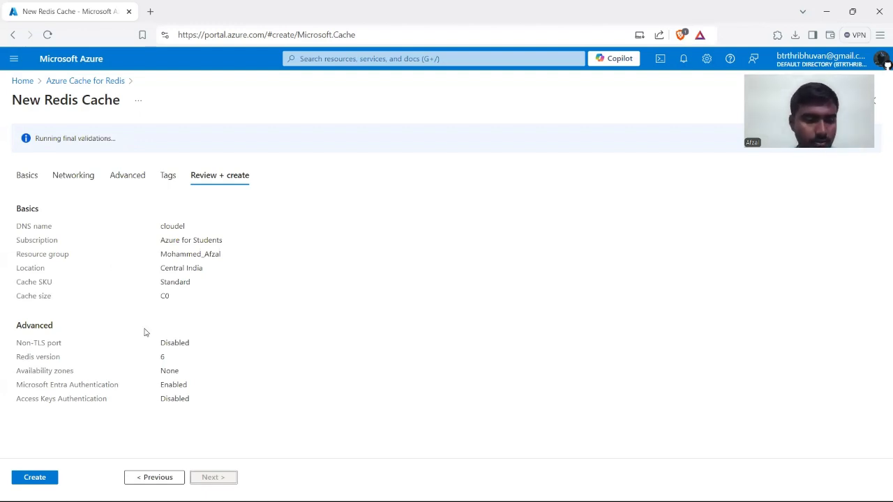
pyautogui.click(34, 478)
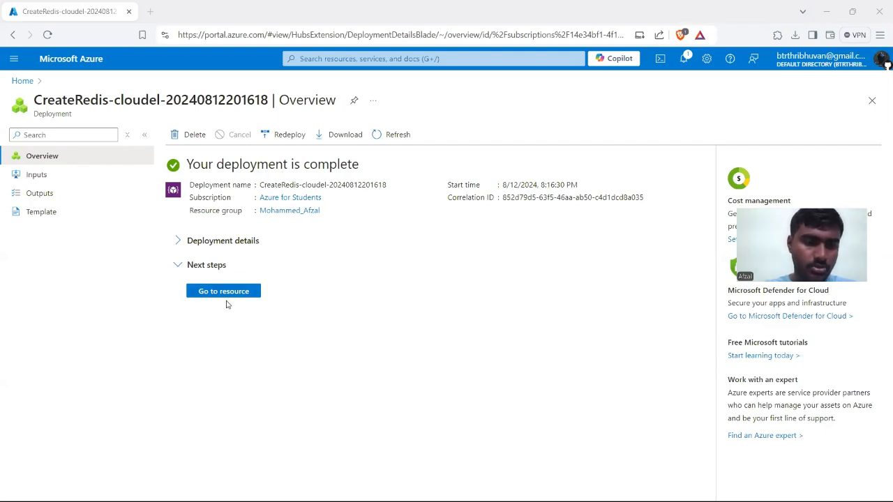
# - Return to the portal home and open the cloudel cache from the Azure Cache for Redis list
pyautogui.click(21, 82)
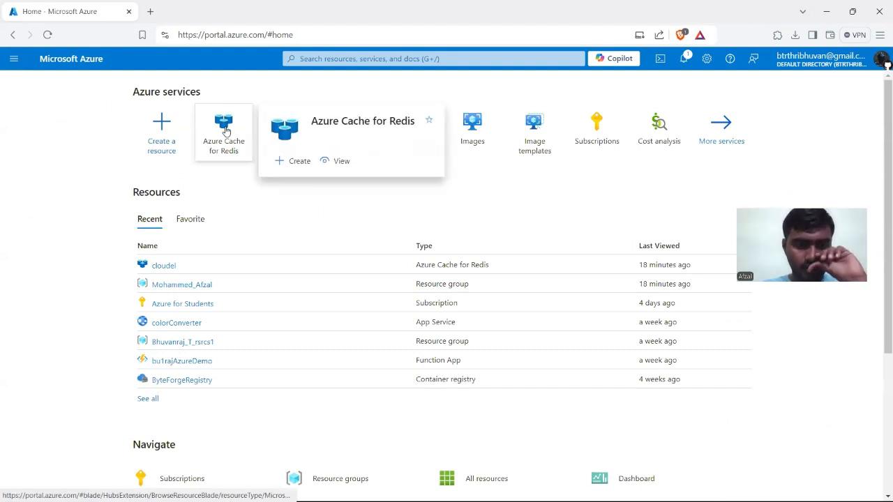
pyautogui.click(224, 125)
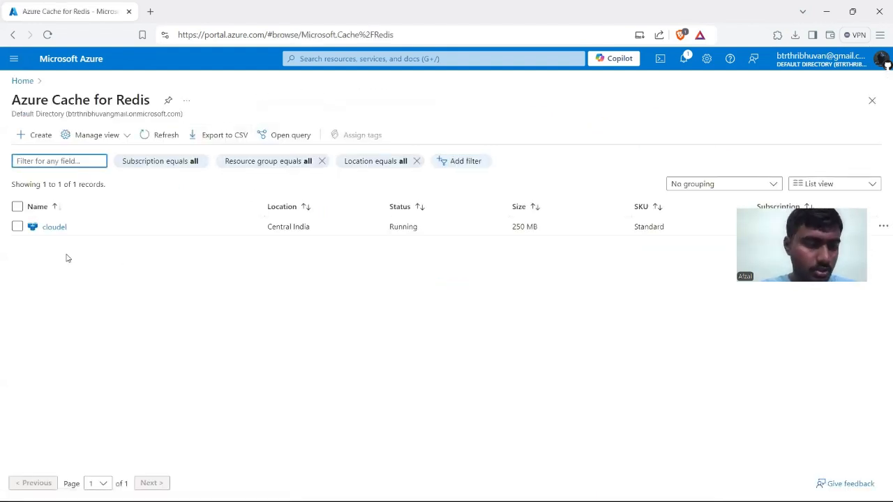
pyautogui.click(53, 229)
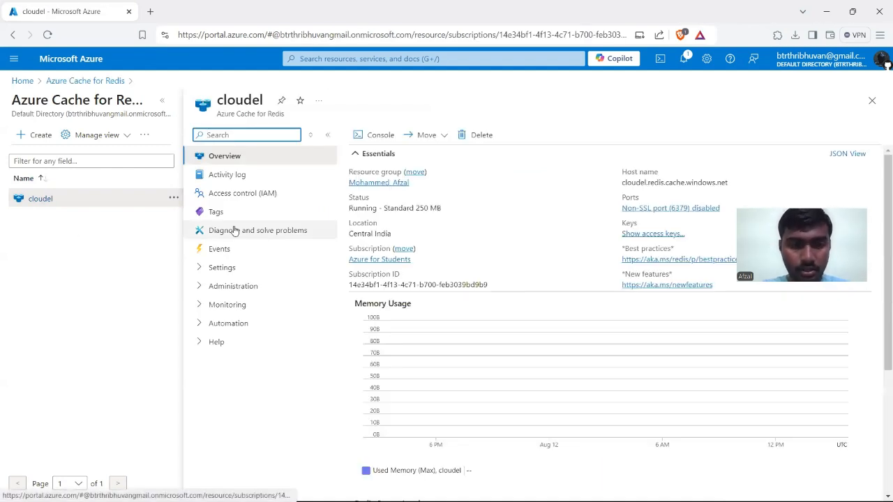
# - Review the cloudel cache's activity log and its access control (IAM) options for checking and granting access
pyautogui.click(240, 176)
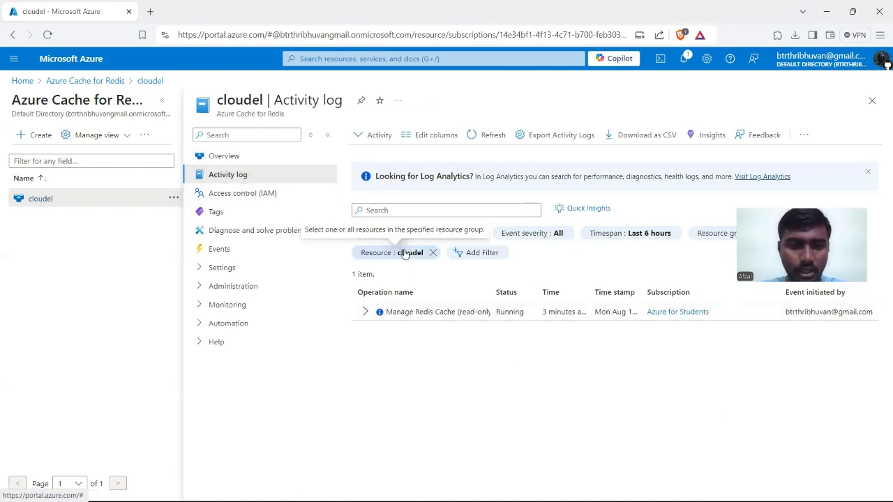
pyautogui.click(272, 193)
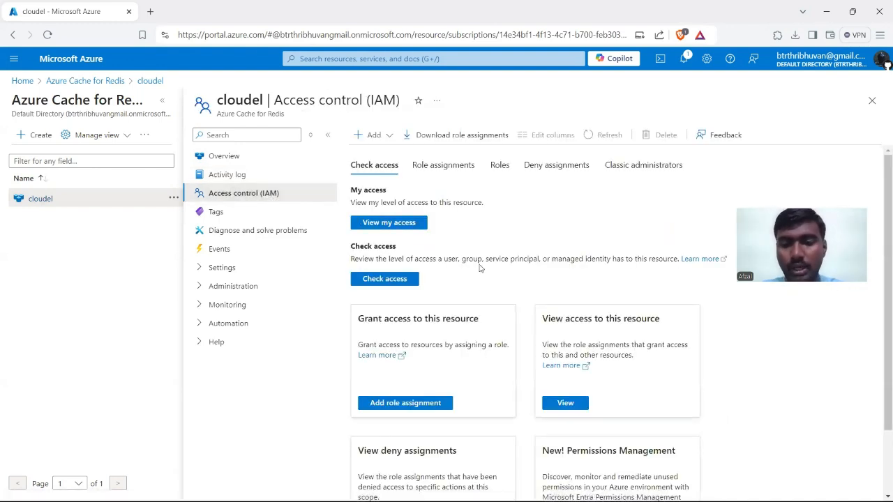
pyautogui.scroll(-1, 480, 267)
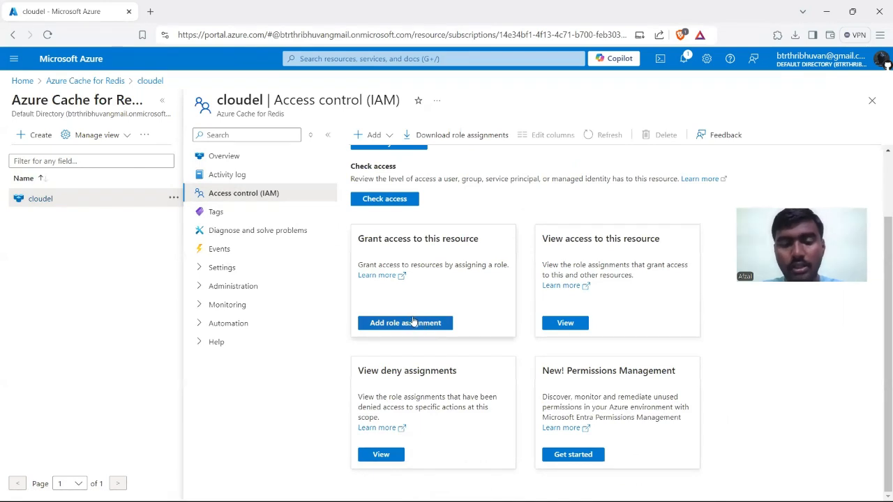
pyautogui.scroll(1, 433, 321)
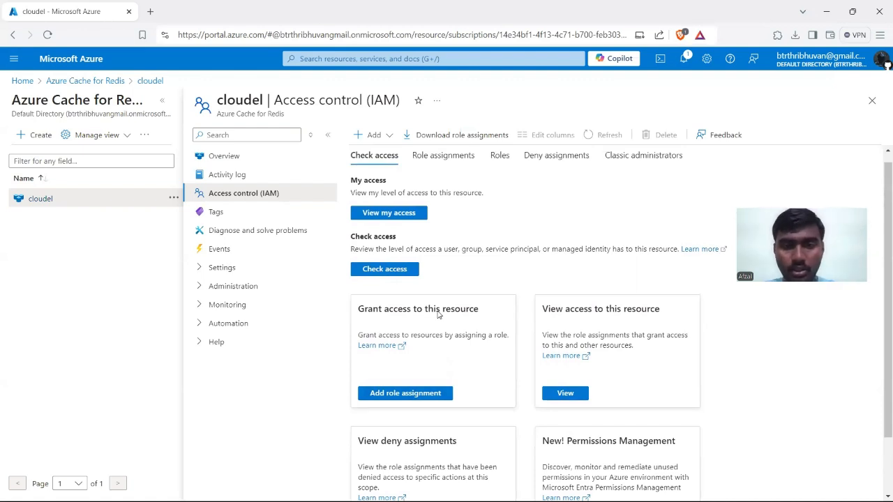
pyautogui.scroll(-1, 438, 314)
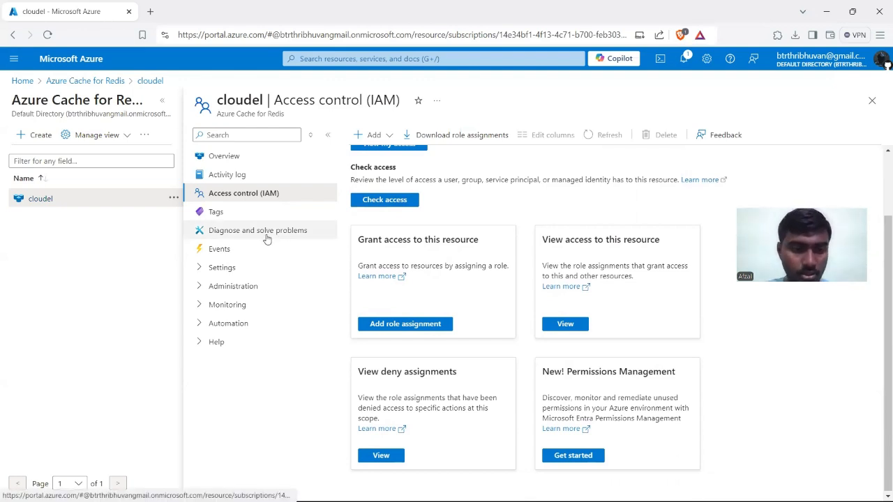
# - Examine the cloudel cache's authentication, firewall and virtual network settings, including the tier requirement for virtual networks
pyautogui.click(206, 269)
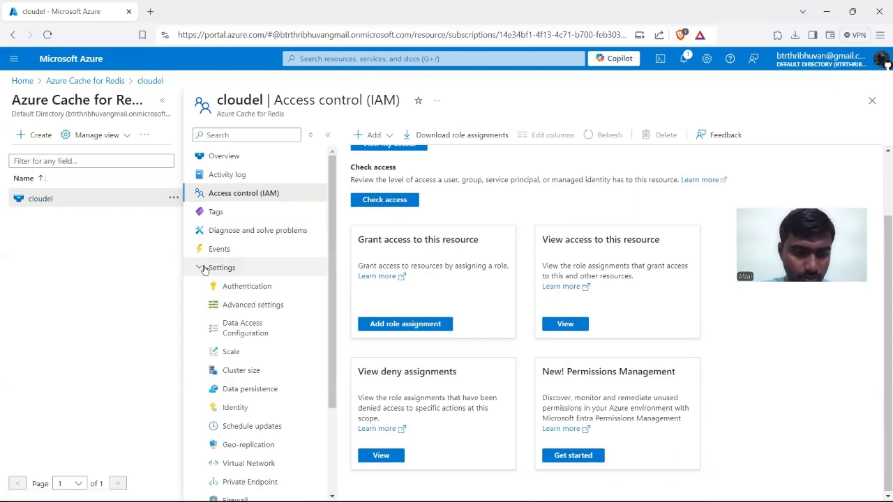
pyautogui.scroll(-1, 213, 290)
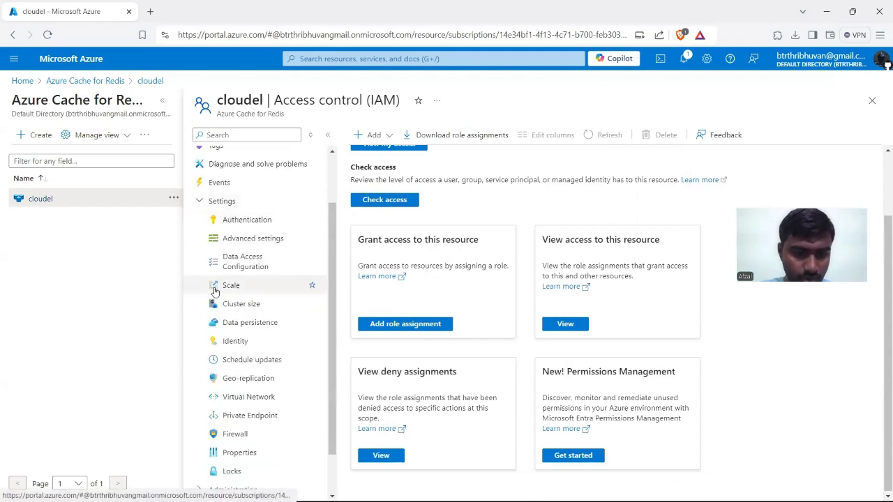
pyautogui.click(227, 219)
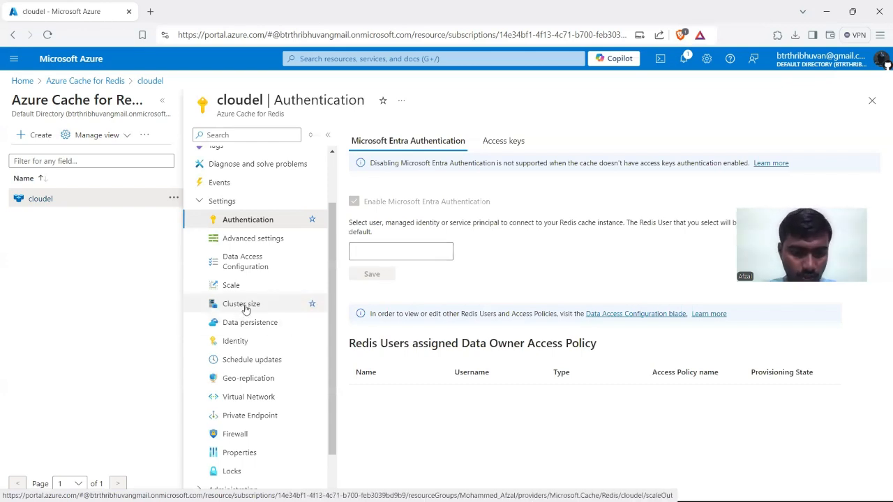
pyautogui.click(217, 435)
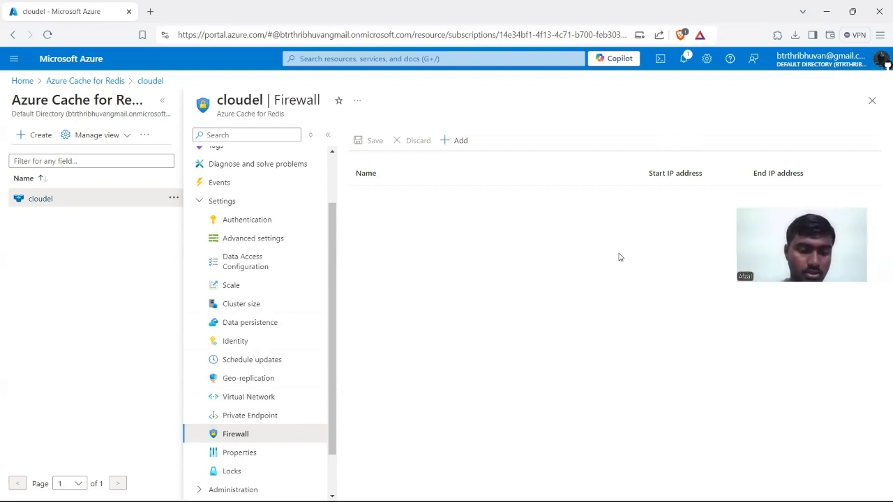
pyautogui.click(266, 397)
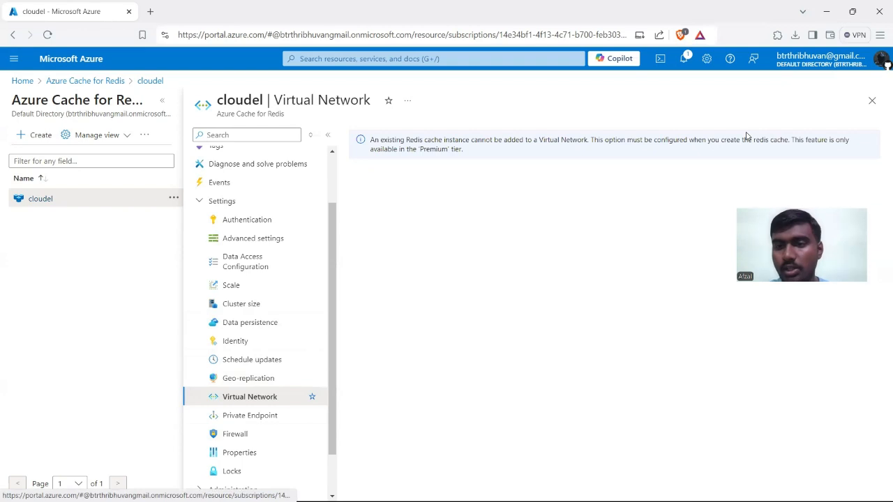
pyautogui.moveTo(420, 149); pyautogui.dragTo(453, 152)
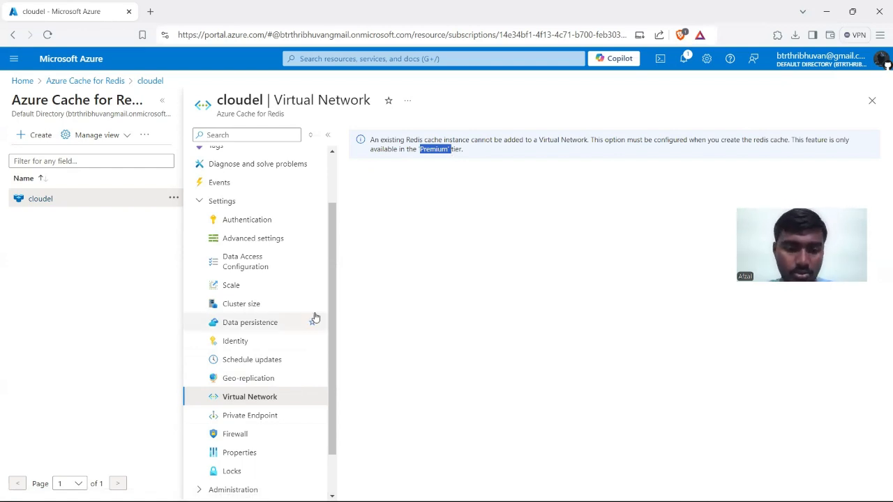
# - Recheck the cache's authentication settings and compare the sizes, features and monthly prices of the available scaling tiers
pyautogui.scroll(-2, 313, 315)
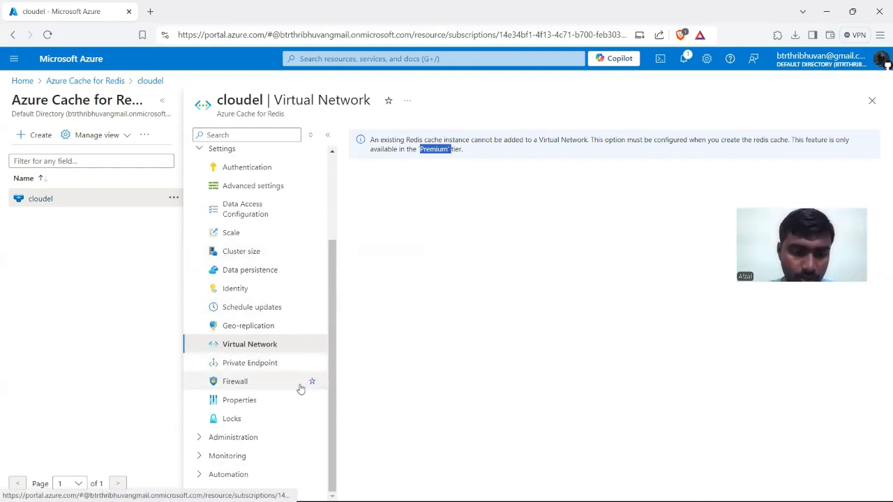
pyautogui.scroll(2, 254, 309)
pyautogui.click(257, 224)
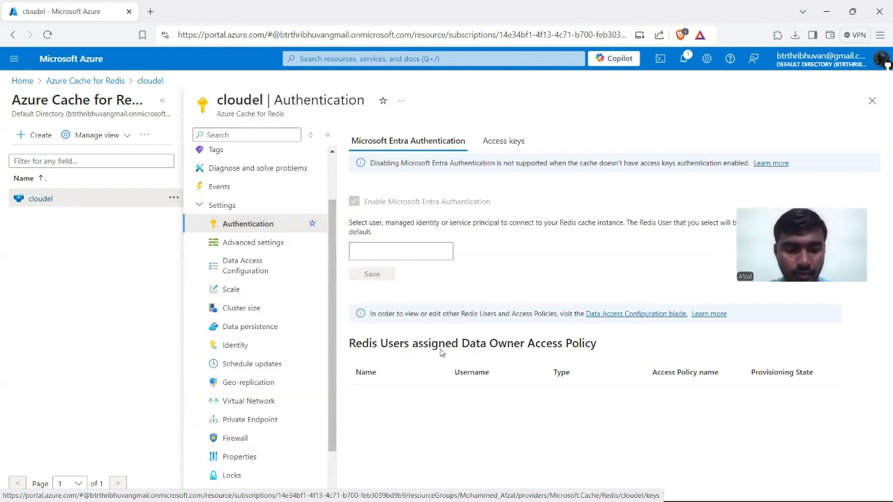
pyautogui.click(240, 292)
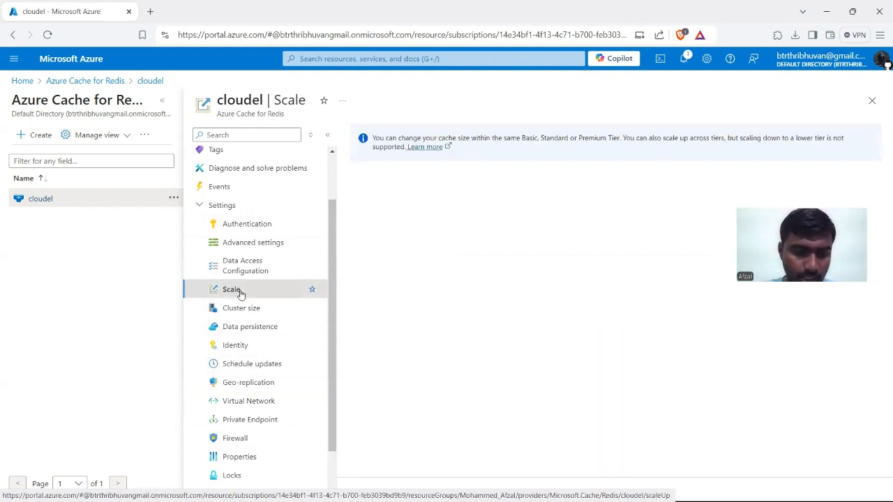
pyautogui.scroll(-1, 414, 252)
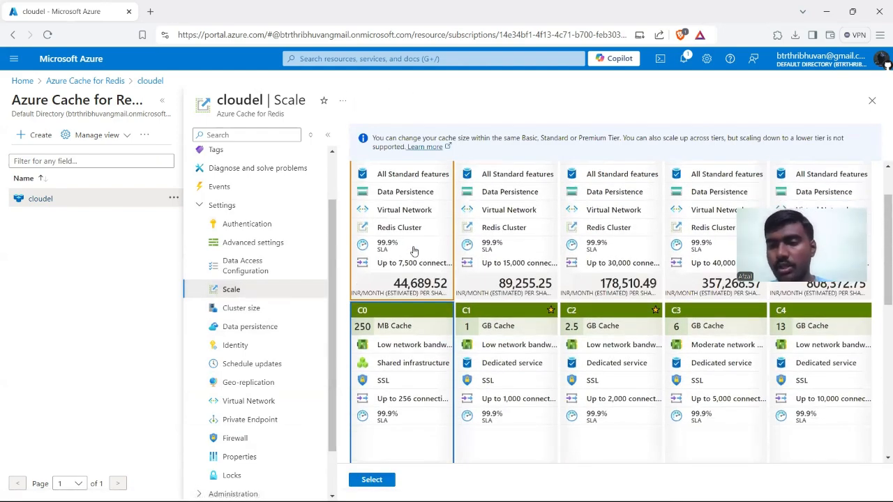
pyautogui.scroll(-3, 414, 252)
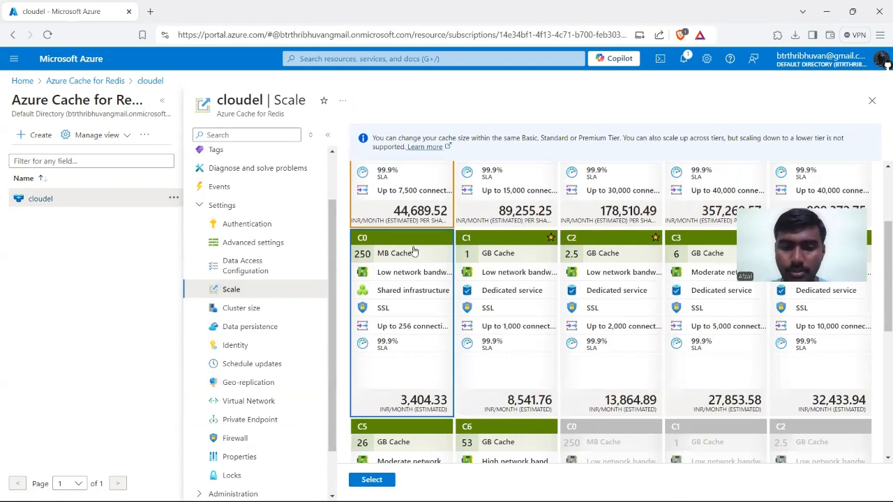
pyautogui.scroll(4, 433, 307)
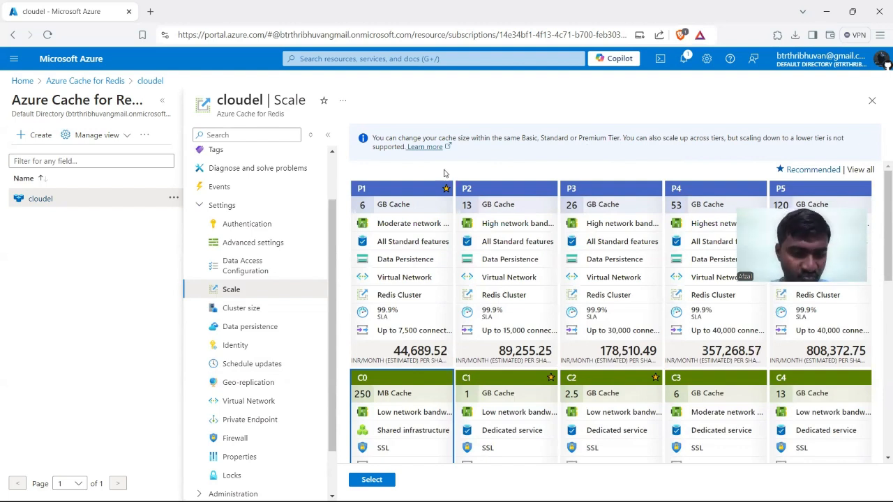
# - Open the cloudel cache's monitoring insights and examine the server load, CPU by shard, used memory and connected clients charts
pyautogui.scroll(-1, 260, 279)
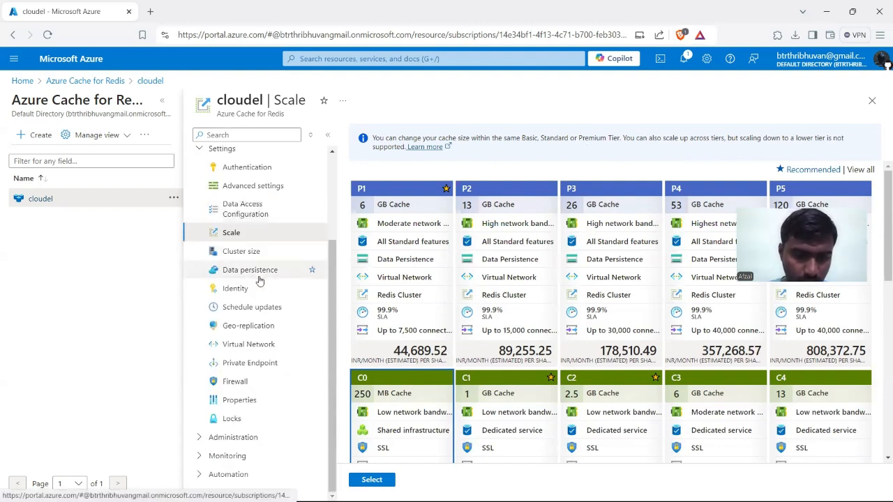
pyautogui.click(227, 457)
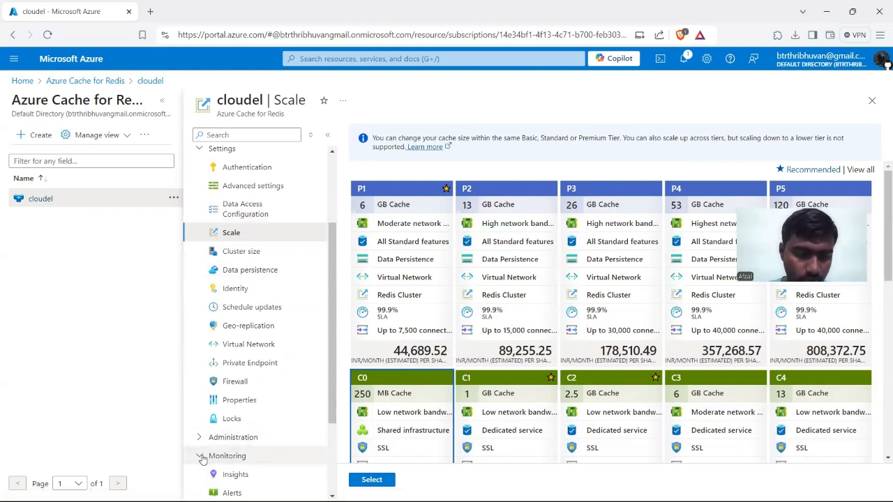
pyautogui.scroll(-2, 230, 419)
pyautogui.click(236, 353)
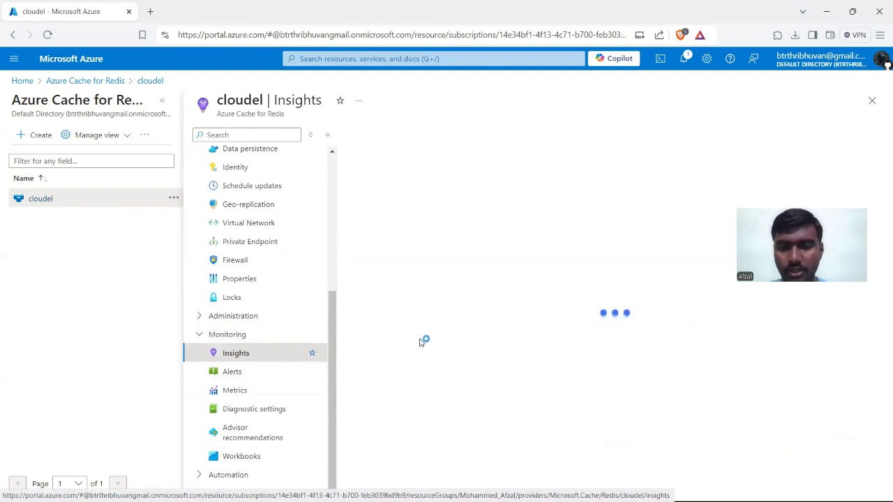
pyautogui.scroll(-2, 430, 342)
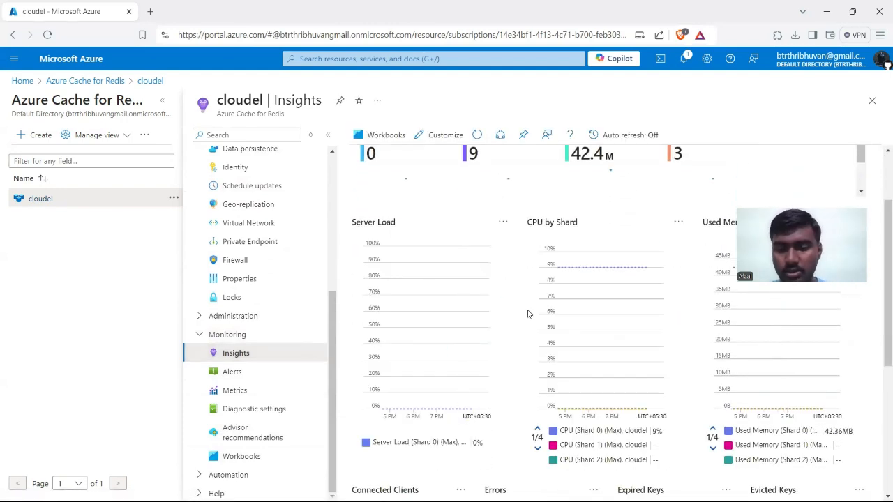
pyautogui.scroll(-1, 528, 313)
pyautogui.scroll(1, 594, 244)
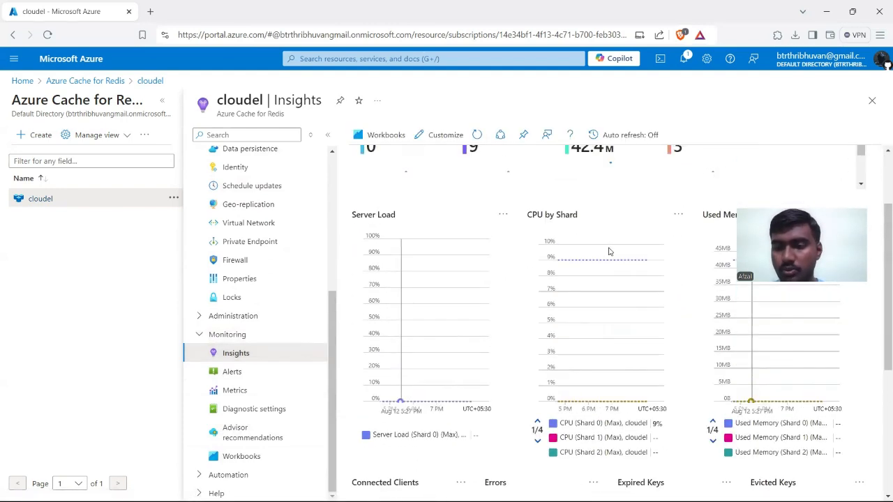
pyautogui.scroll(-1, 482, 346)
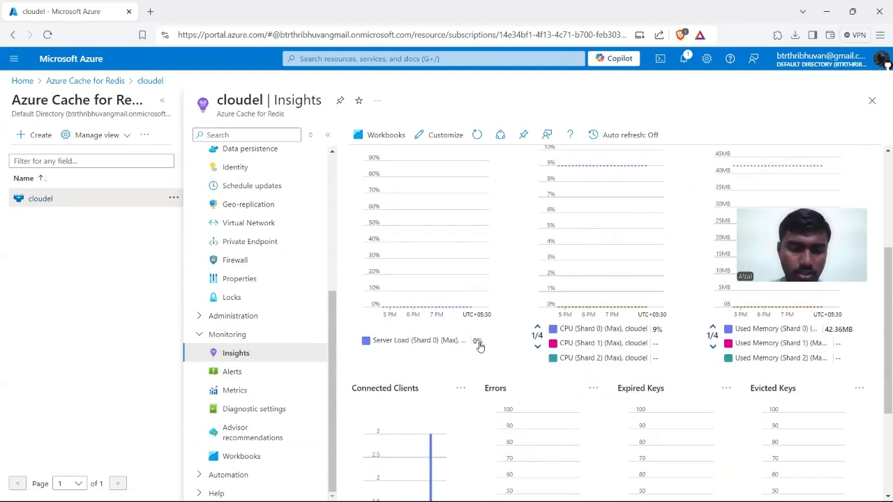
pyautogui.scroll(1, 253, 474)
pyautogui.scroll(-1, 244, 466)
# - Inspect the cache's access keys authentication settings and return to the Azure Cache for Redis list
pyautogui.click(210, 475)
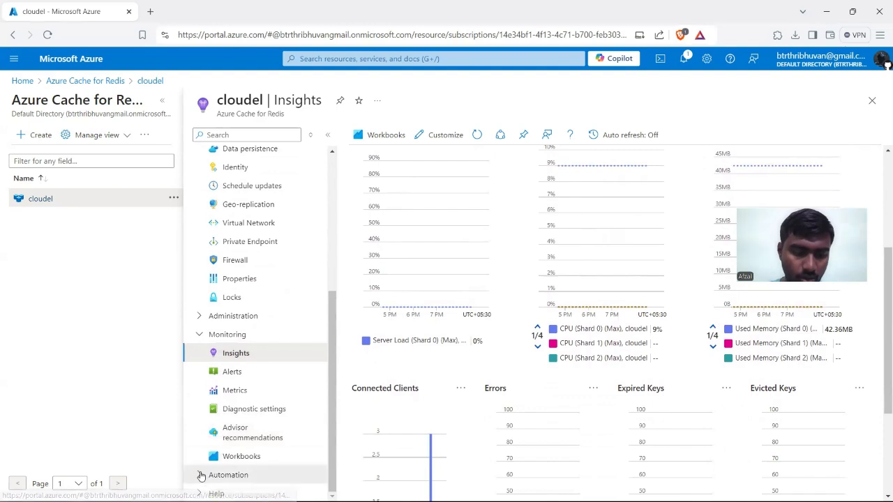
pyautogui.scroll(-1, 213, 479)
pyautogui.scroll(5, 253, 354)
pyautogui.scroll(-1, 254, 354)
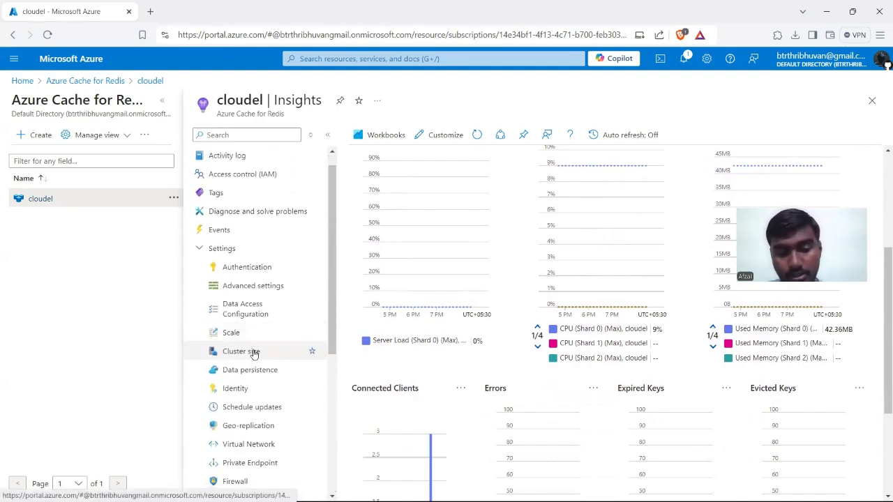
pyautogui.scroll(-1, 236, 480)
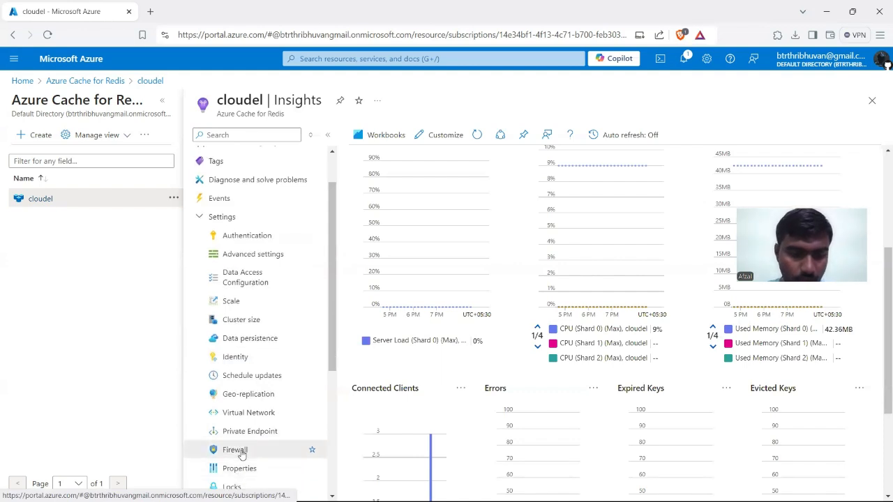
pyautogui.click(241, 455)
pyautogui.click(281, 231)
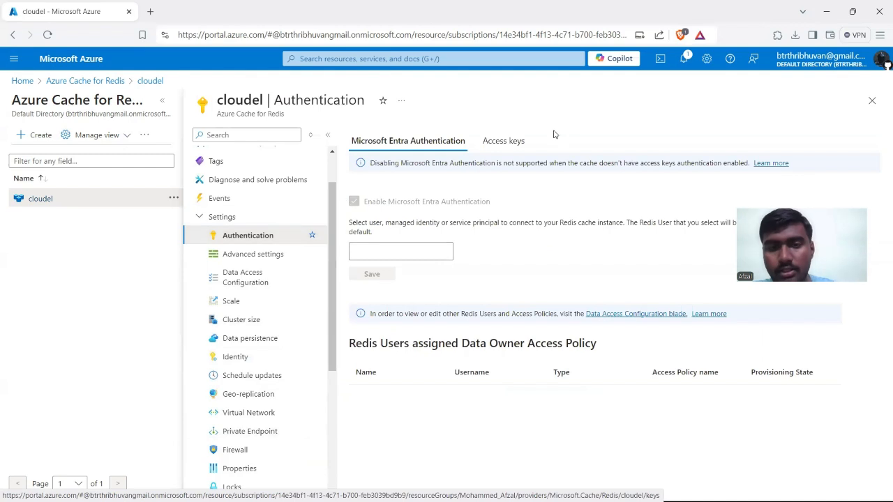
pyautogui.click(504, 141)
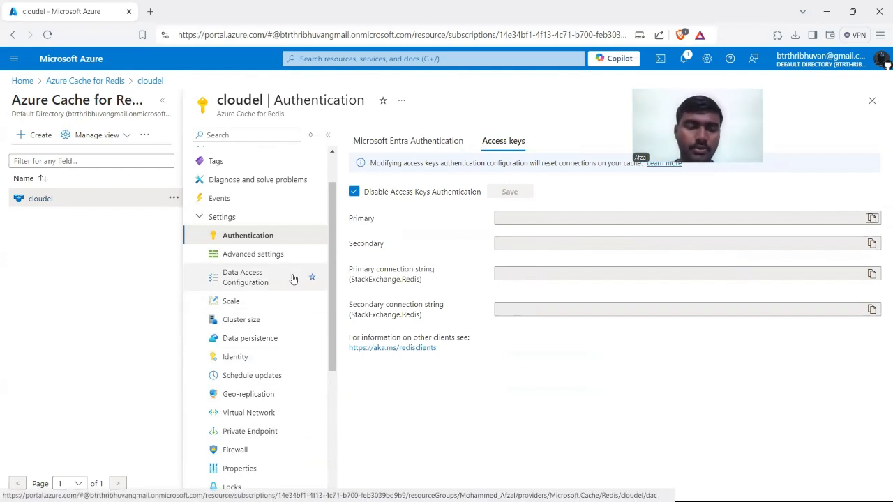
pyautogui.scroll(1, 291, 277)
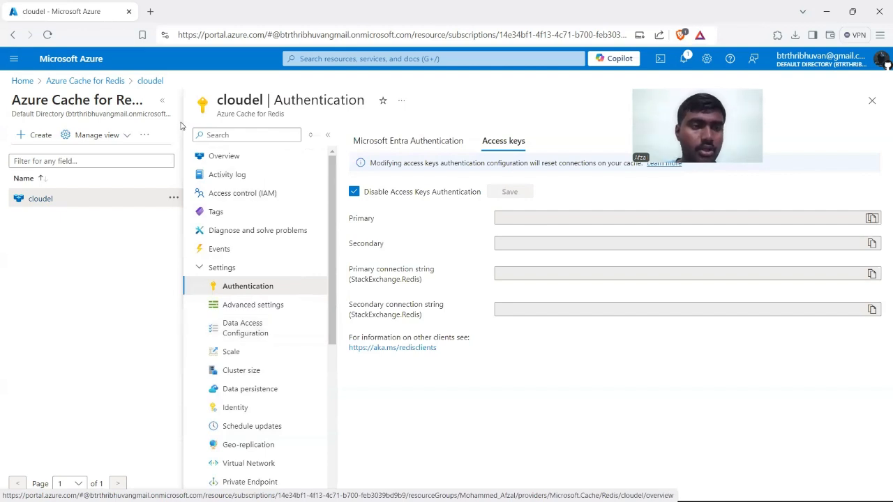
pyautogui.click(102, 80)
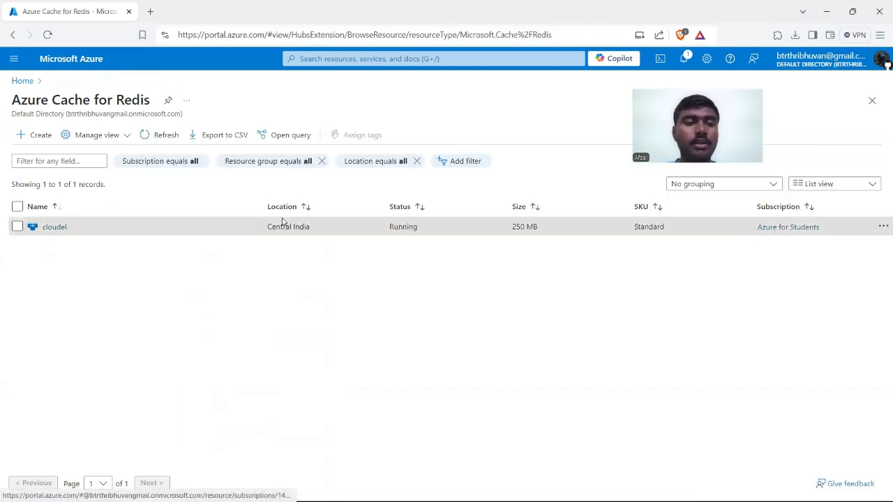
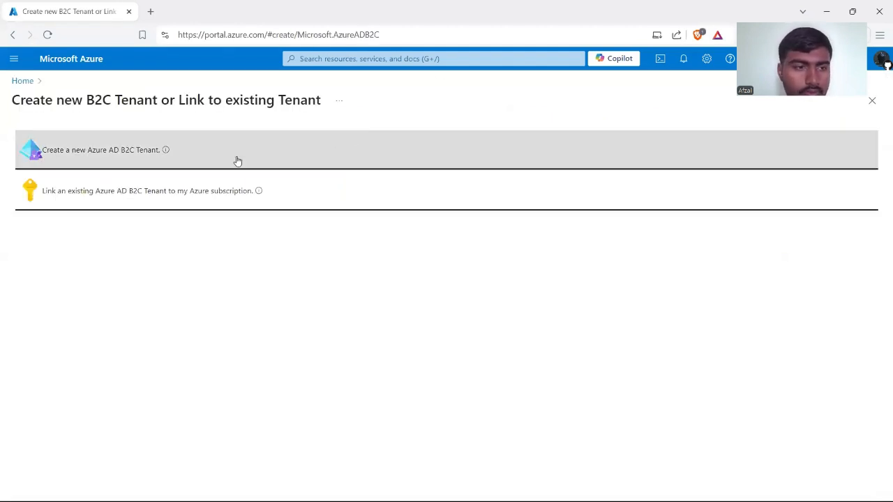
# - Return to the portal home, rerun the recent search for "azure active" and open Microsoft Entra ID
pyautogui.click(22, 83)
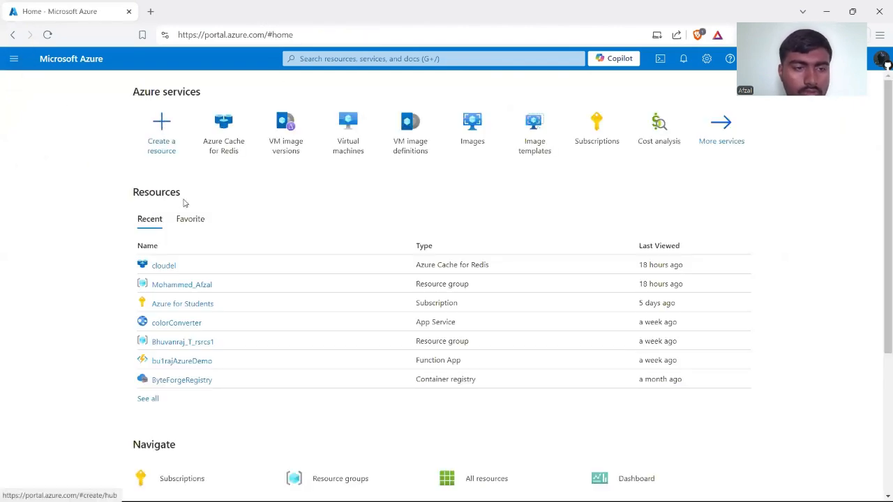
pyautogui.scroll(-2, 214, 243)
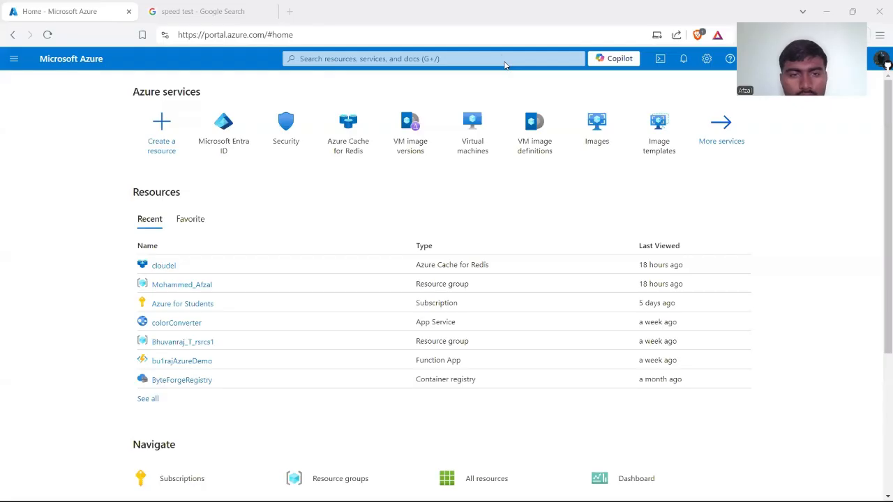
pyautogui.click(501, 59)
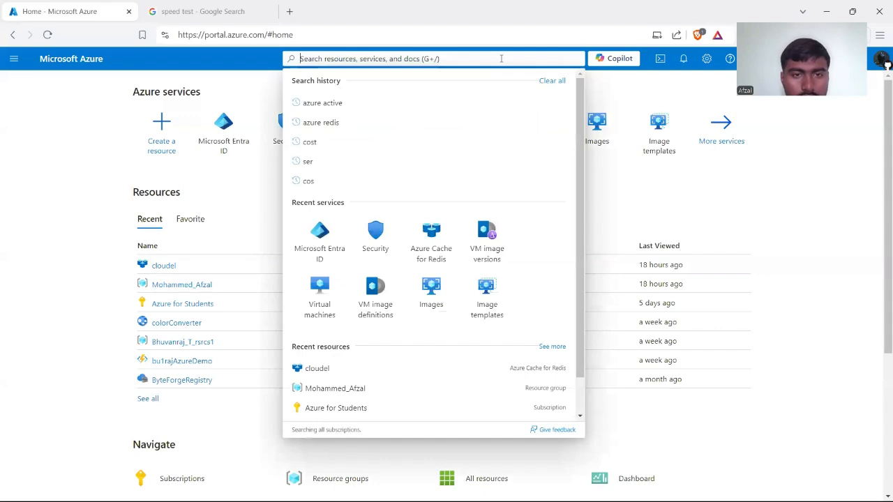
pyautogui.click(401, 105)
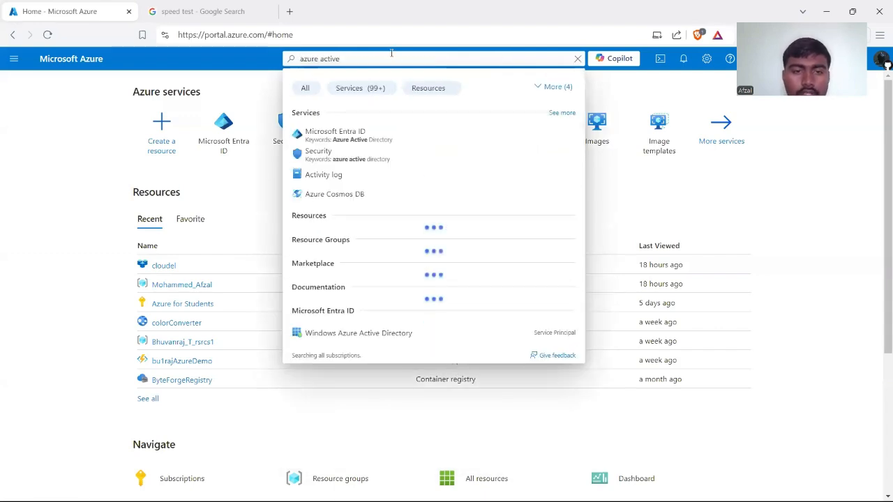
pyautogui.click(372, 136)
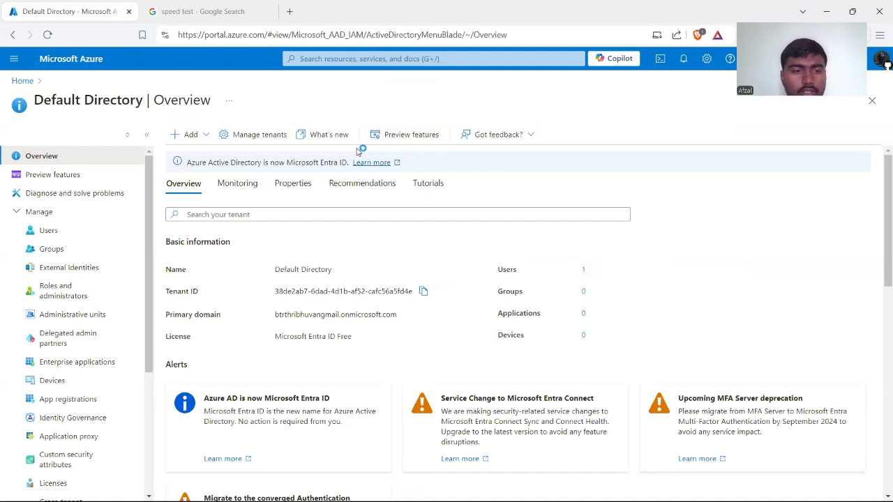
# - Refresh the portal, sign back in with the first listed account, and review the Default Directory overview and alerts
pyautogui.scroll(-1, 354, 252)
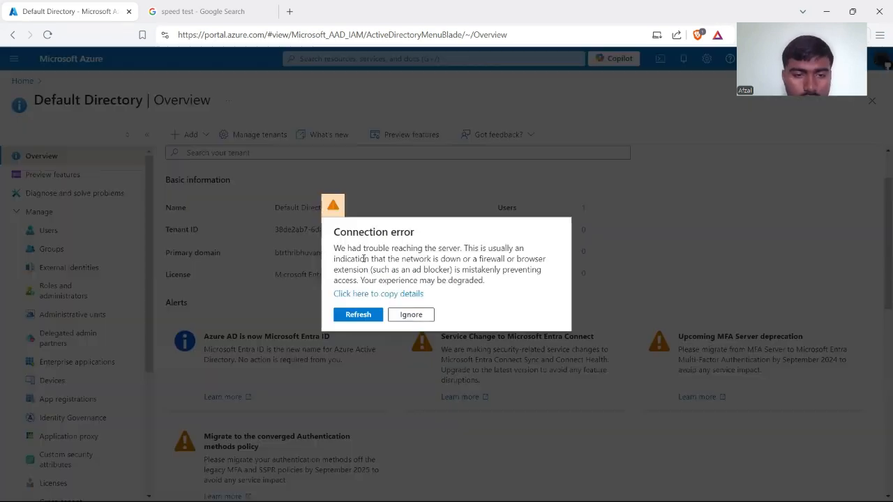
pyautogui.click(350, 317)
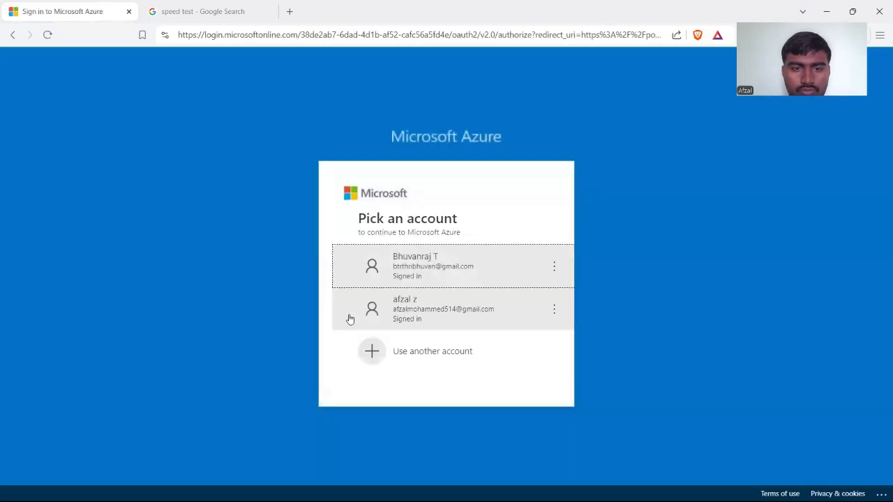
pyautogui.click(402, 272)
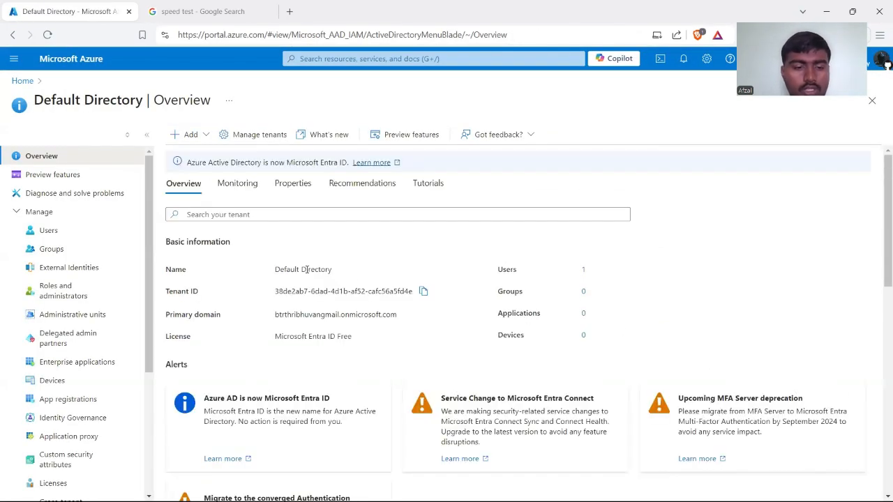
pyautogui.scroll(-2, 306, 269)
pyautogui.scroll(1, 306, 269)
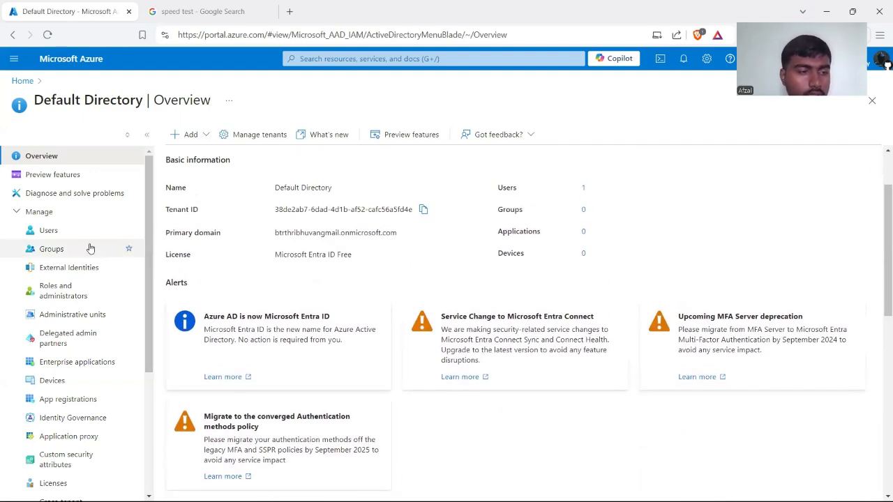
# - Open the form for creating a new internal user and examine its principal name, domain, display name and password fields with auto-generation turned off
pyautogui.click(50, 234)
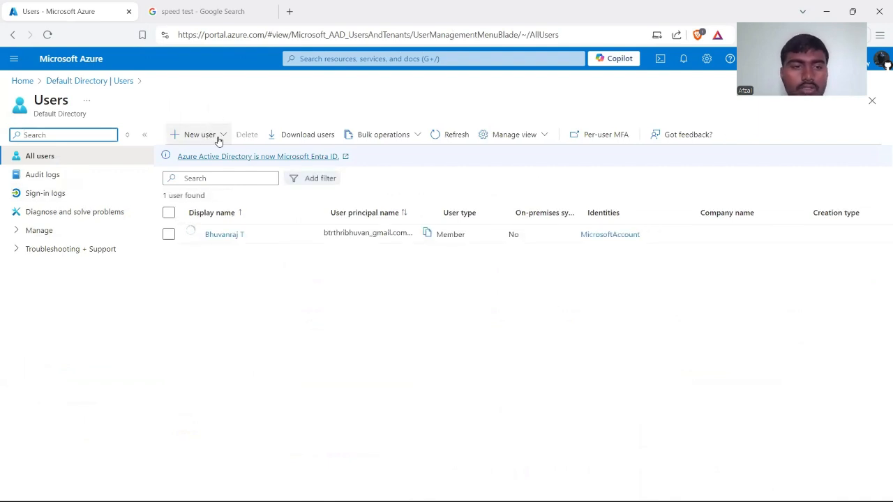
pyautogui.click(218, 139)
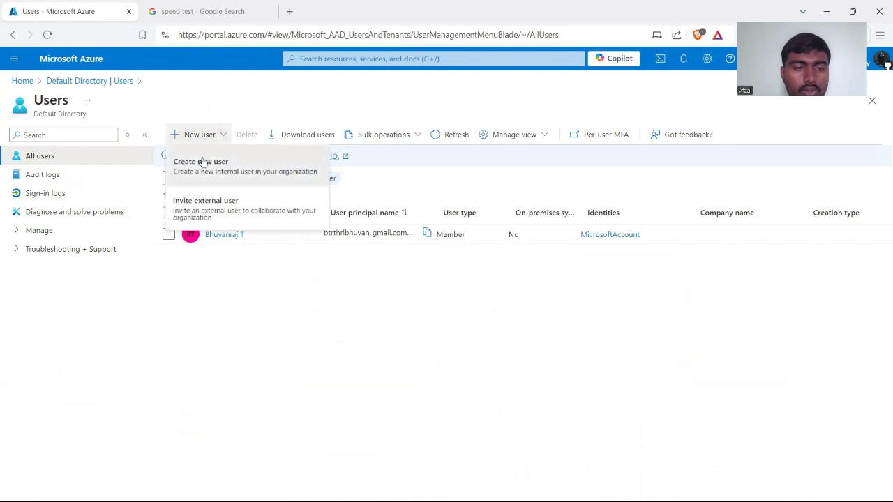
pyautogui.click(204, 162)
pyautogui.click(180, 225)
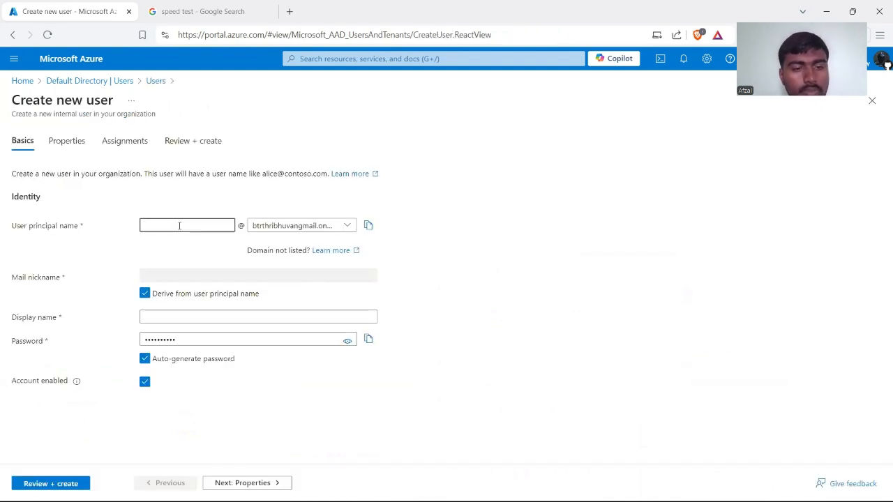
pyautogui.click(266, 228)
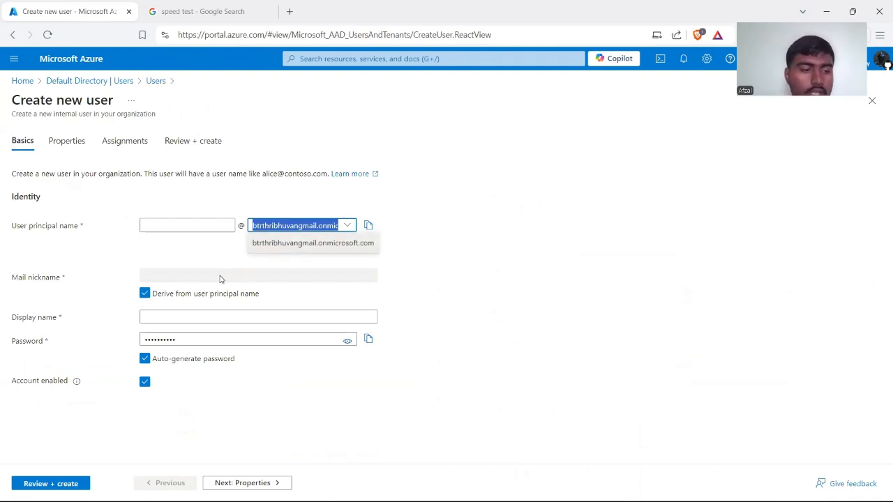
pyautogui.click(190, 318)
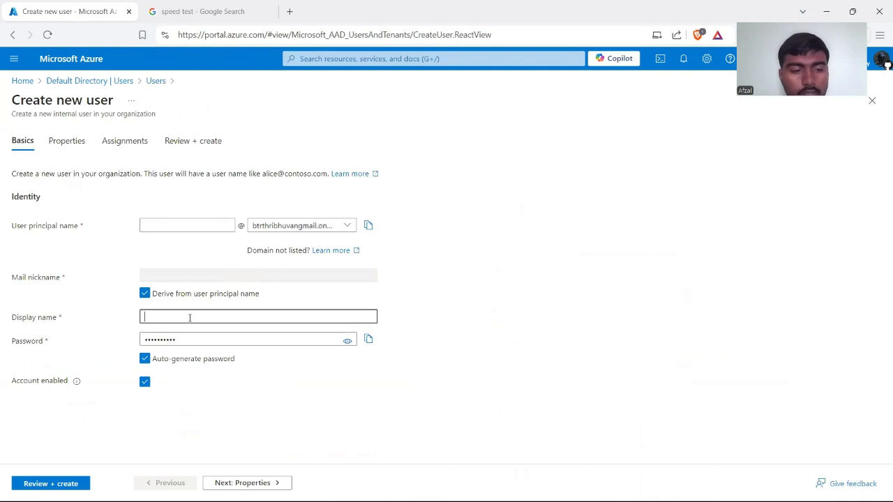
pyautogui.click(188, 339)
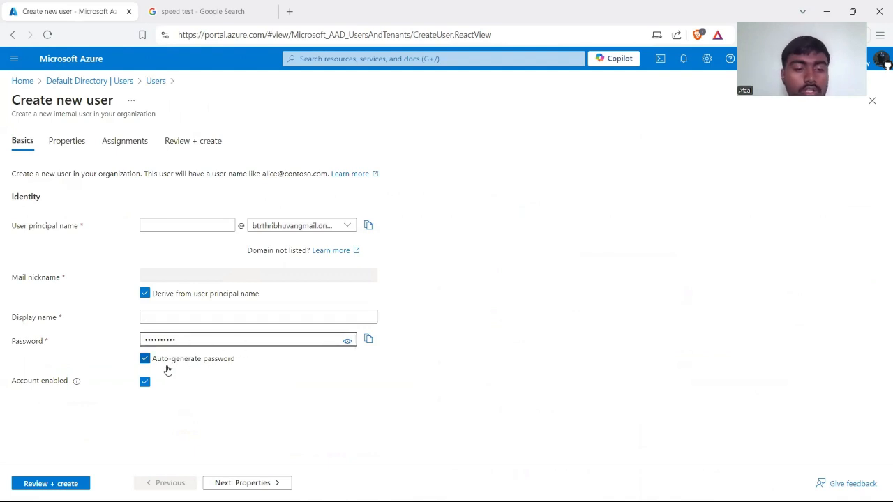
pyautogui.click(147, 359)
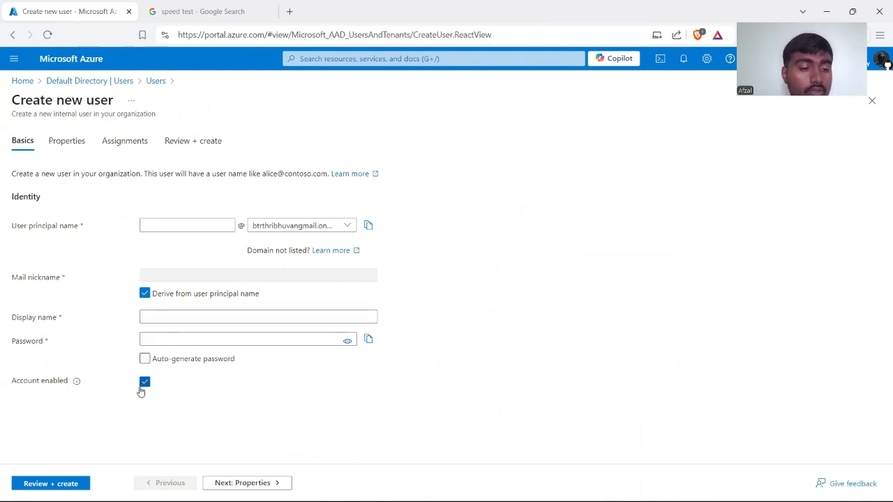
pyautogui.click(300, 339)
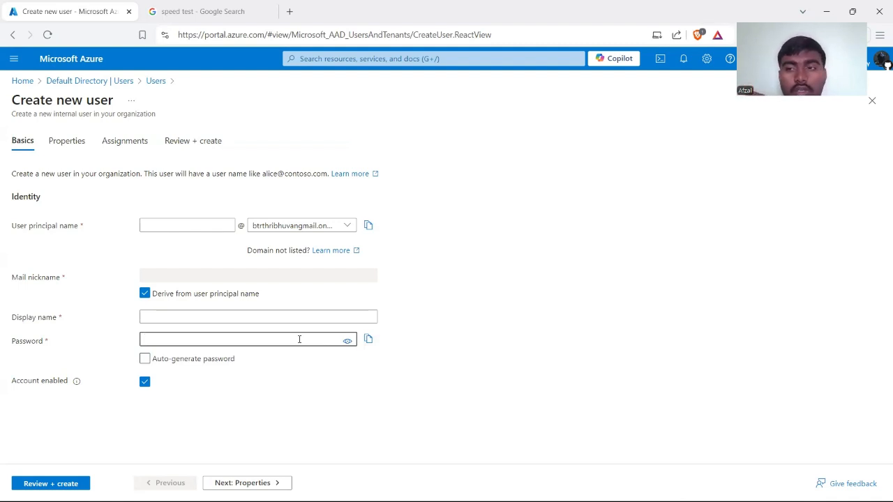
pyautogui.click(300, 339)
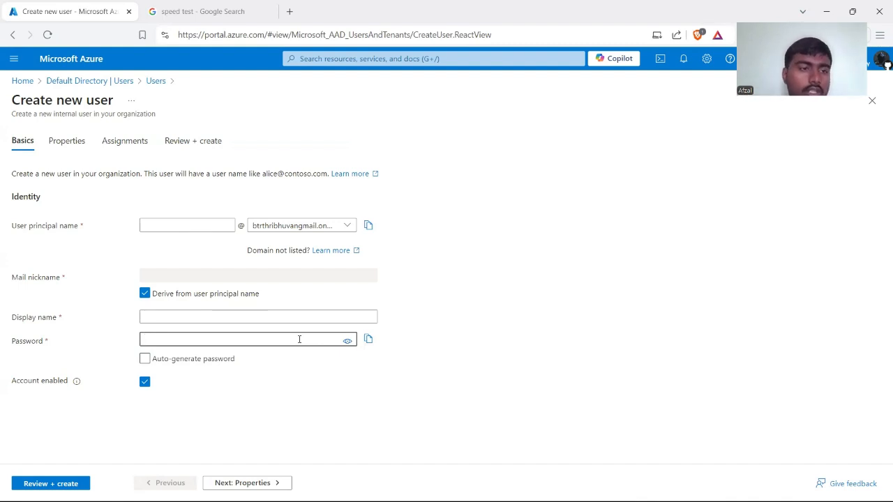
# - Discard the unsaved new user form and open the Default Directory's list of all groups
pyautogui.click(124, 82)
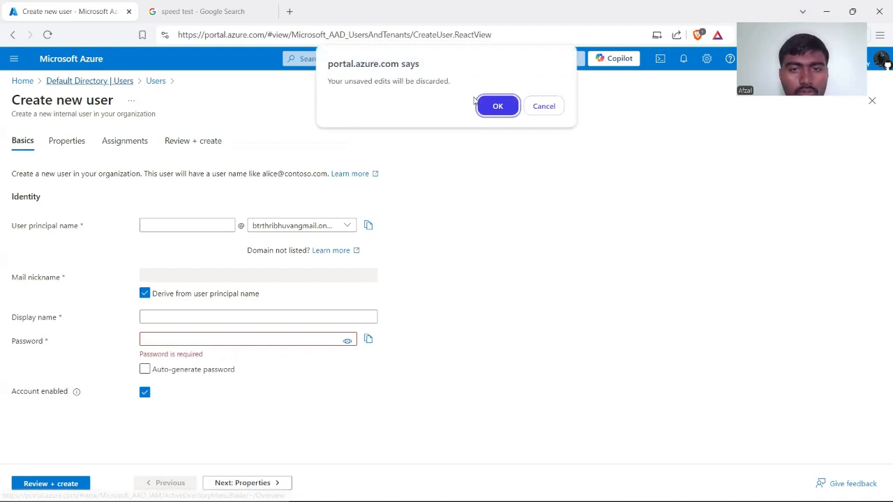
pyautogui.click(497, 107)
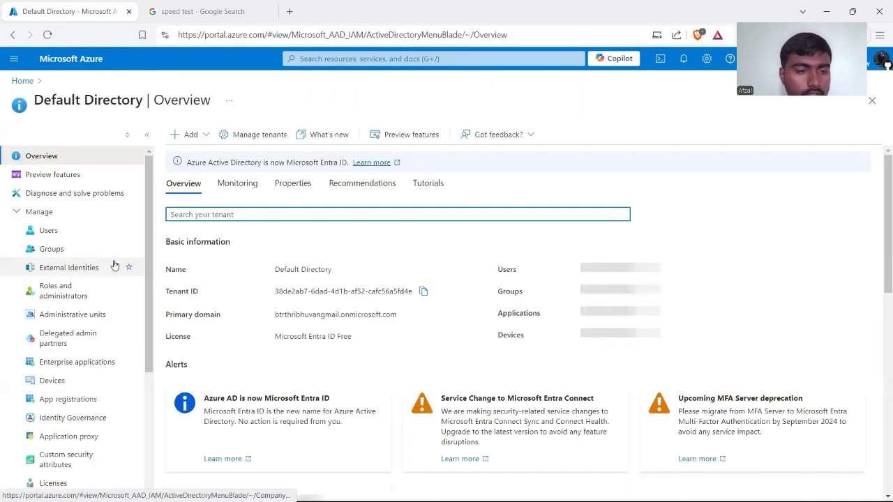
pyautogui.click(75, 248)
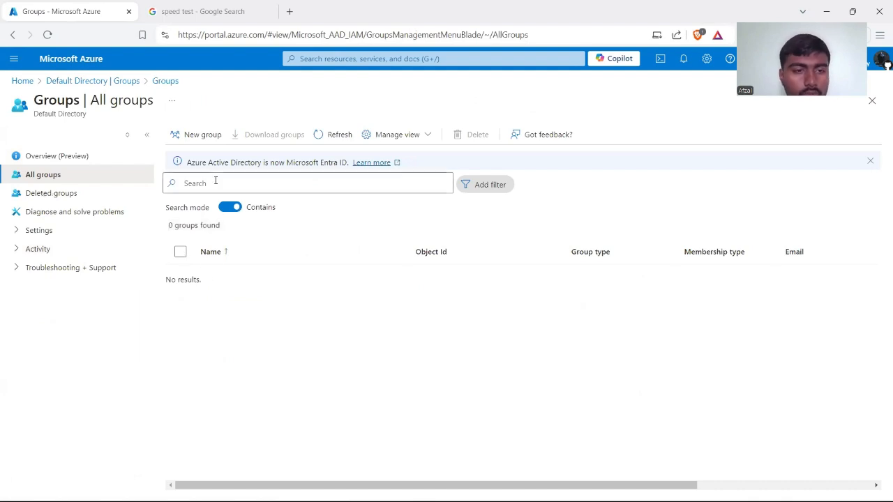
# - Open the new group form and examine its group type options, group name and group description fields
pyautogui.click(198, 136)
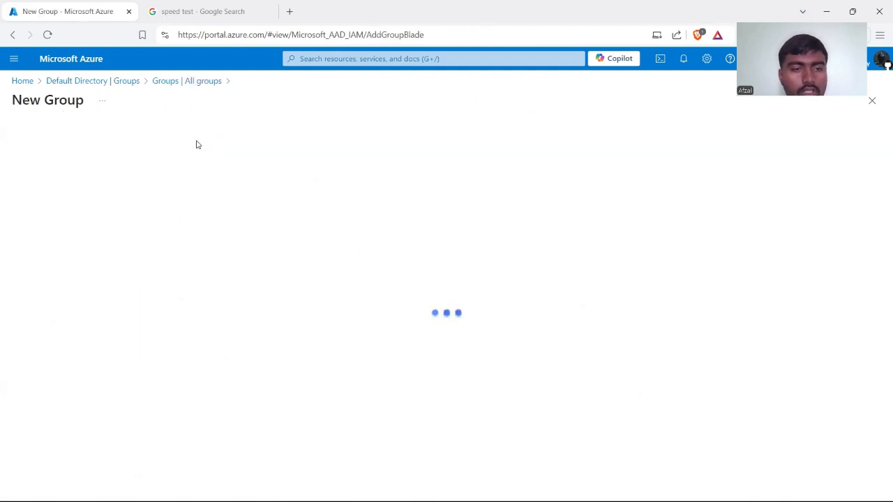
pyautogui.click(150, 178)
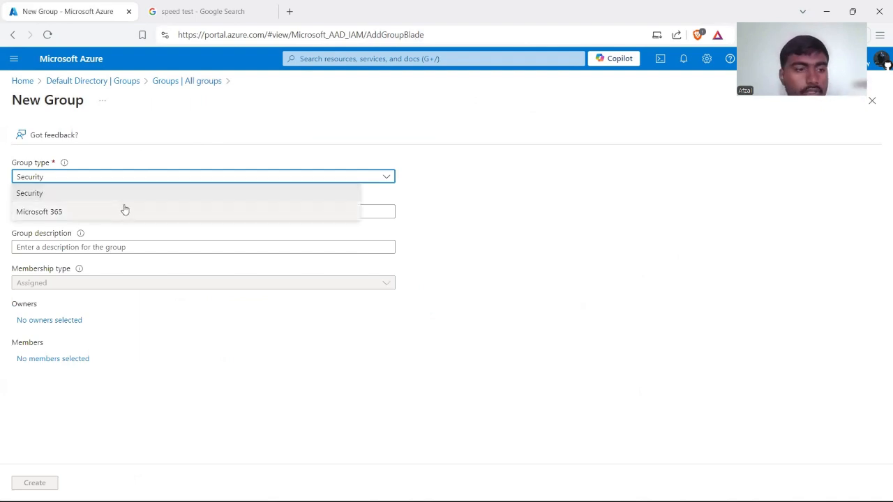
pyautogui.click(114, 247)
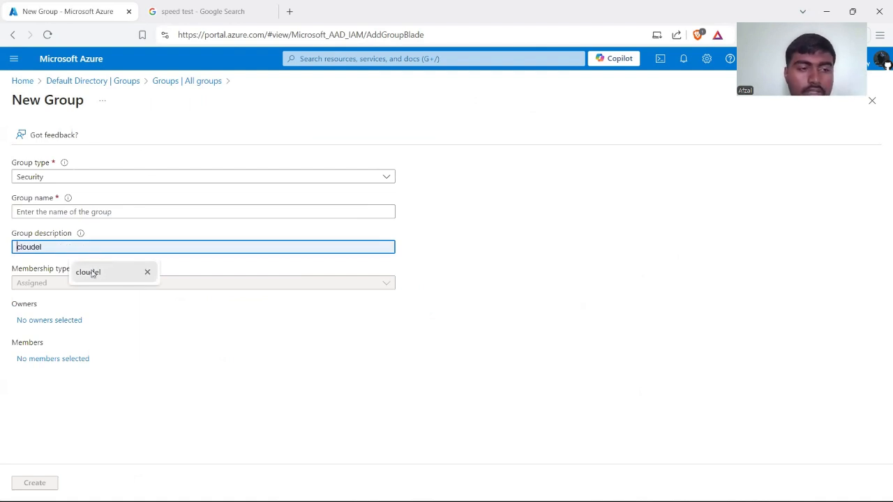
pyautogui.click(110, 213)
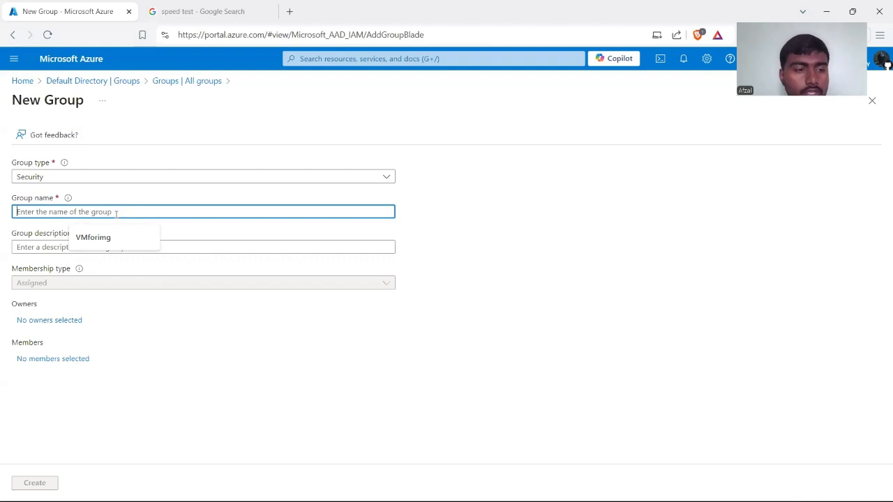
# - Examine the candidates offered as owners and as members for the new group without selecting any
pyautogui.click(37, 322)
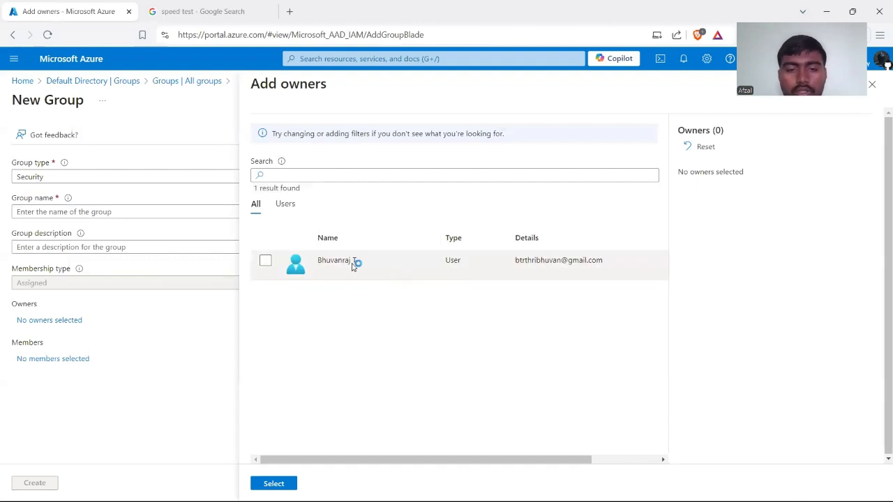
pyautogui.click(66, 360)
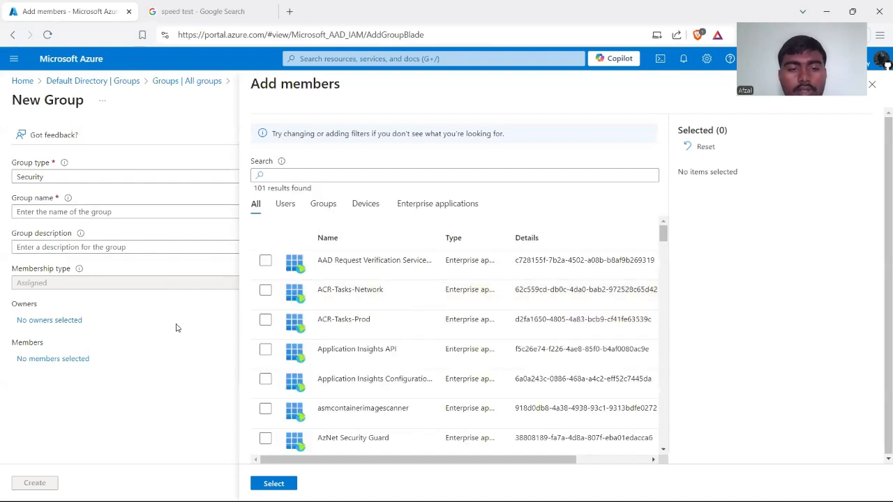
pyautogui.scroll(-1, 302, 335)
pyautogui.scroll(1, 302, 335)
pyautogui.scroll(-3, 302, 335)
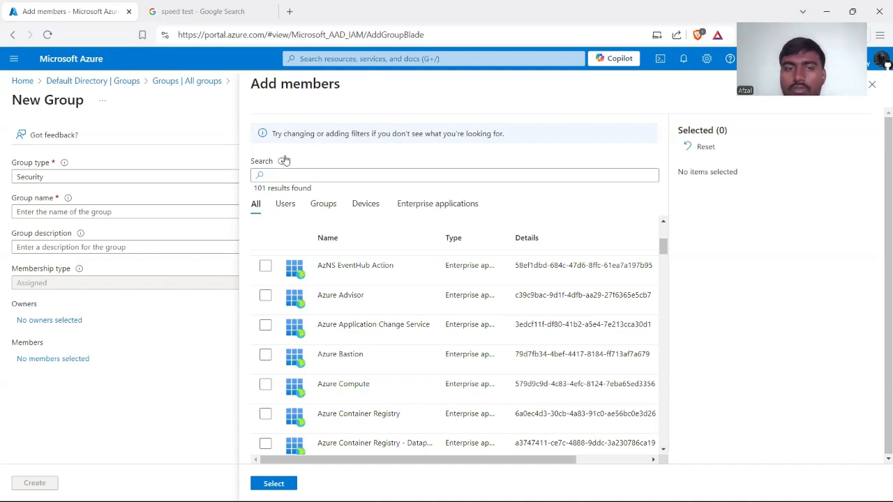
# - Leave the new group form and review the Default Directory's built-in administrative roles and their descriptions
pyautogui.click(109, 80)
pyautogui.scroll(-1, 76, 221)
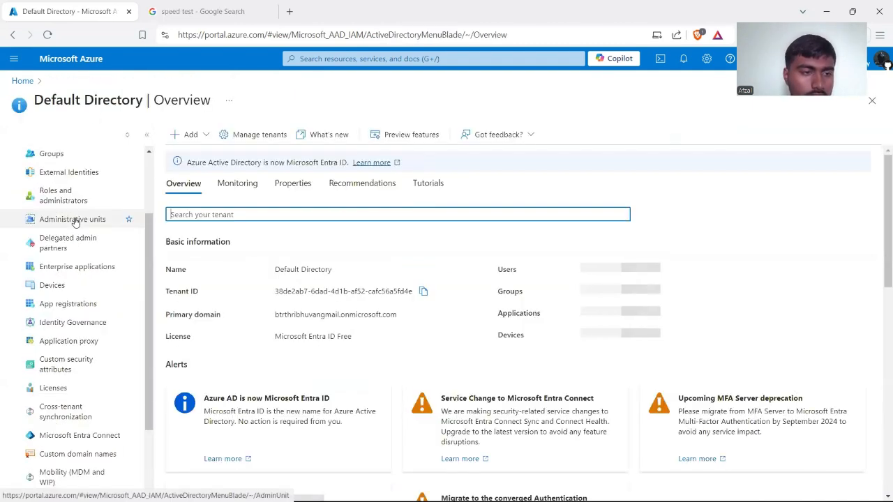
pyautogui.click(67, 193)
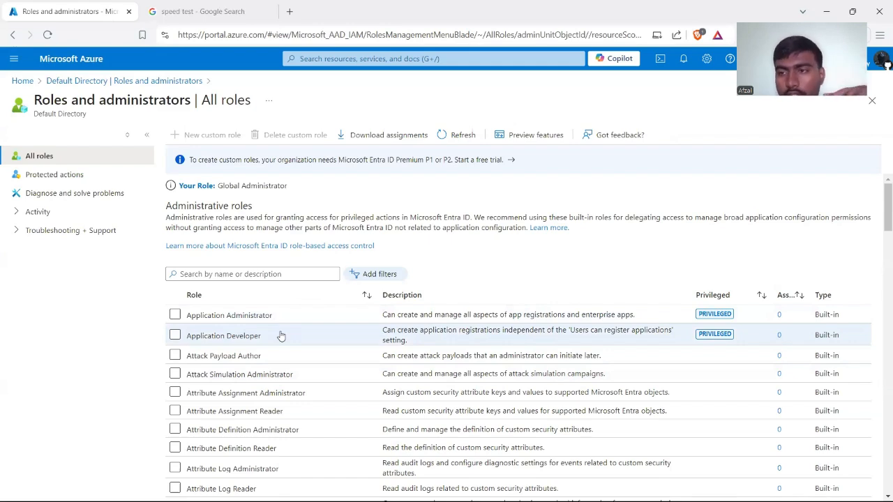
pyautogui.scroll(-2, 281, 337)
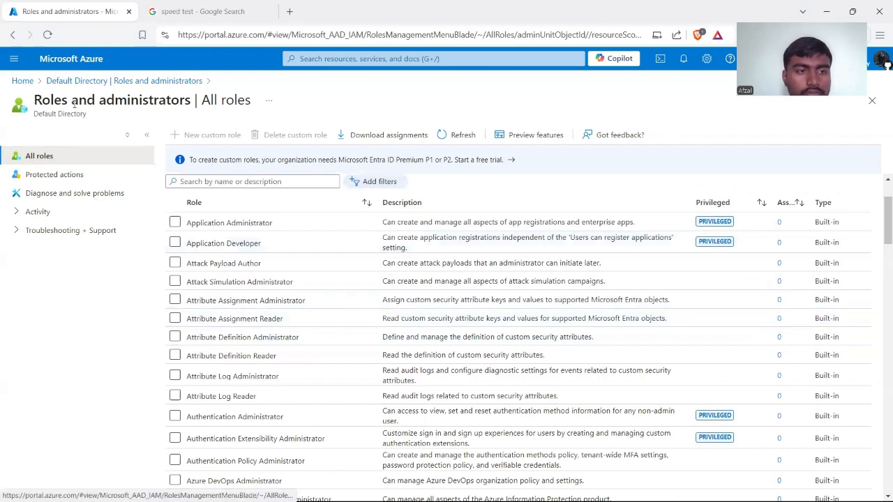
# - Return to the portal home, reopen Microsoft Entra ID and open the overview of its devices
pyautogui.click(35, 82)
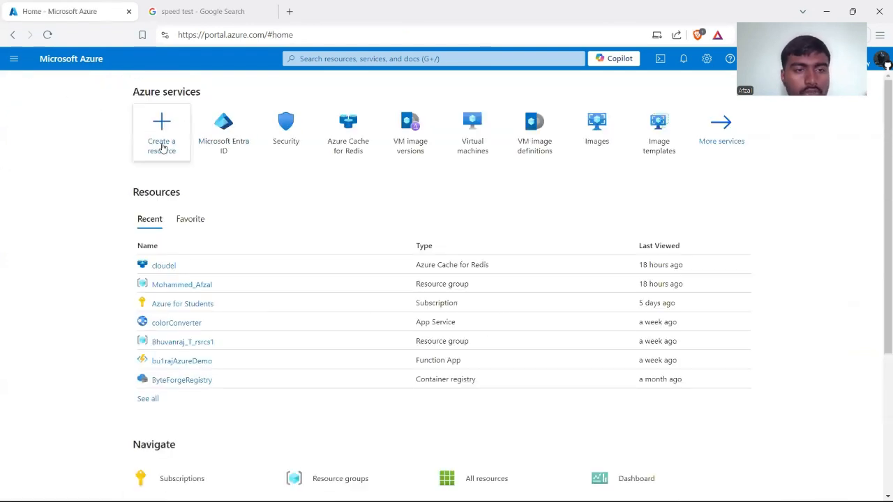
pyautogui.click(224, 127)
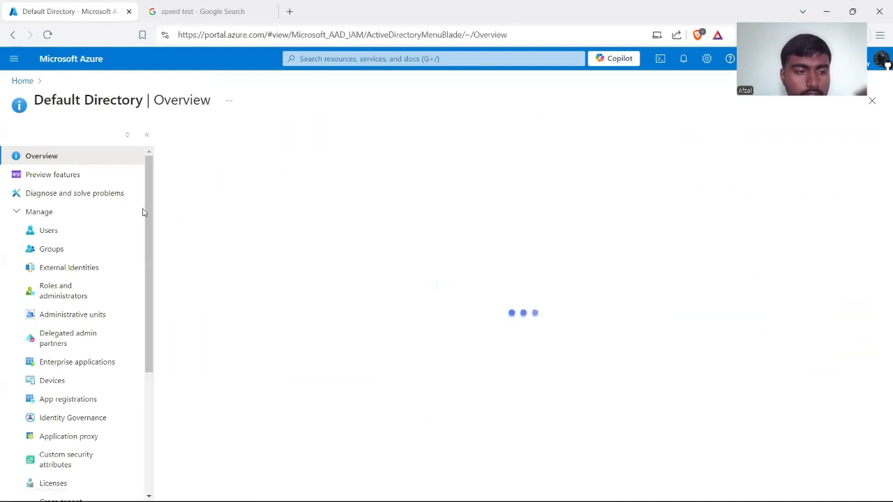
pyautogui.scroll(-2, 131, 227)
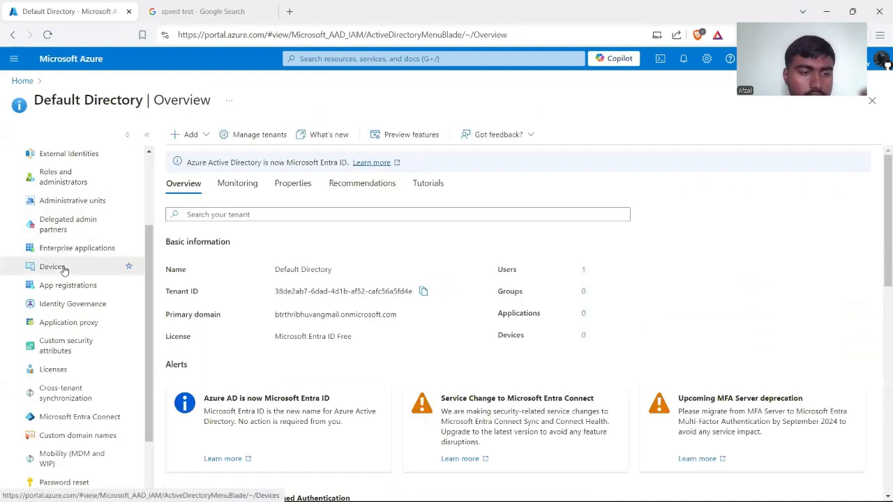
pyautogui.click(63, 270)
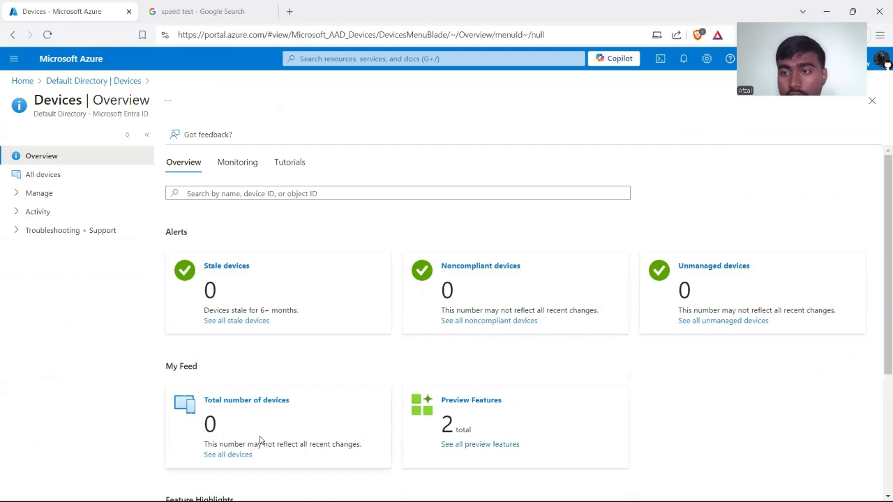
# - Examine the device monitoring charts for audit log events, devices by OS type and devices by join type
pyautogui.click(245, 169)
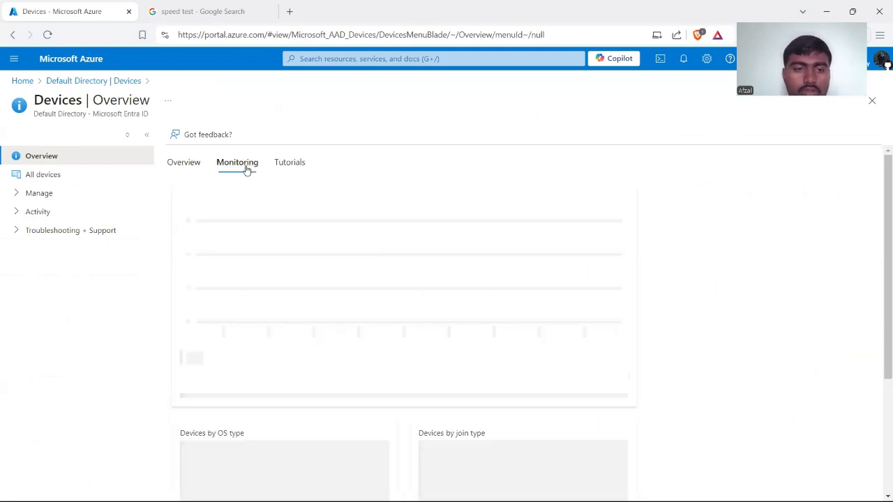
pyautogui.scroll(-3, 270, 313)
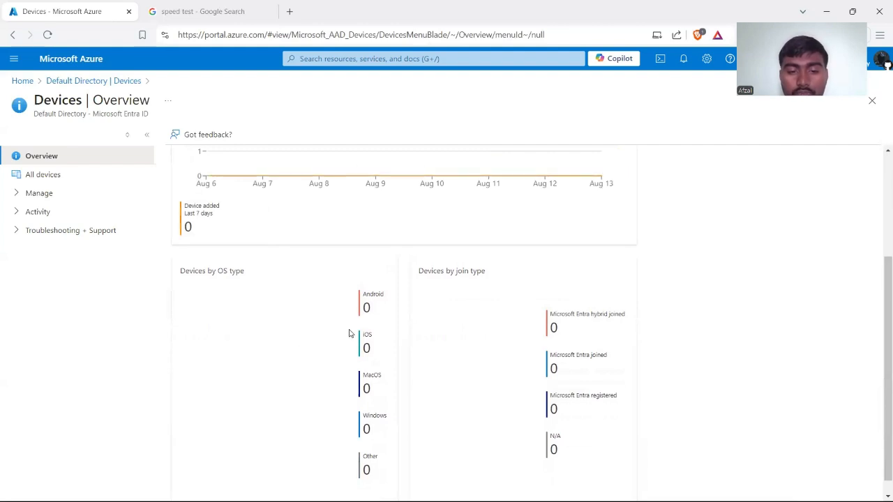
pyautogui.scroll(-1, 366, 417)
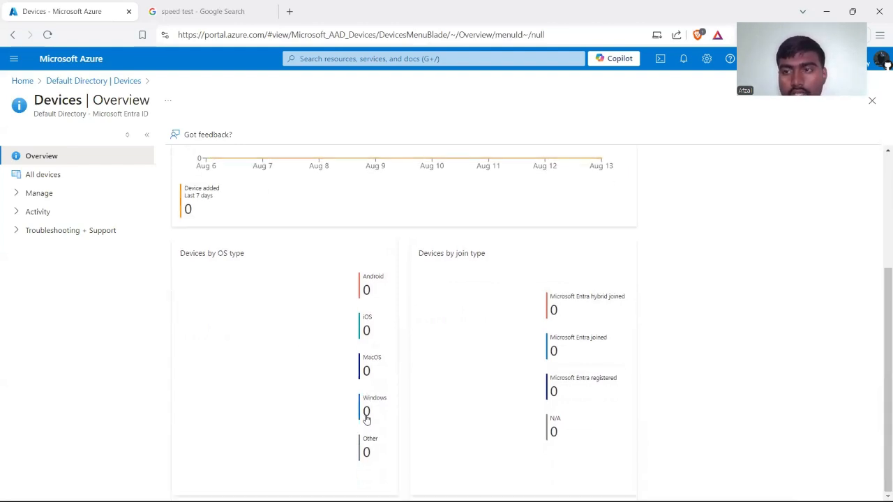
pyautogui.scroll(5, 366, 417)
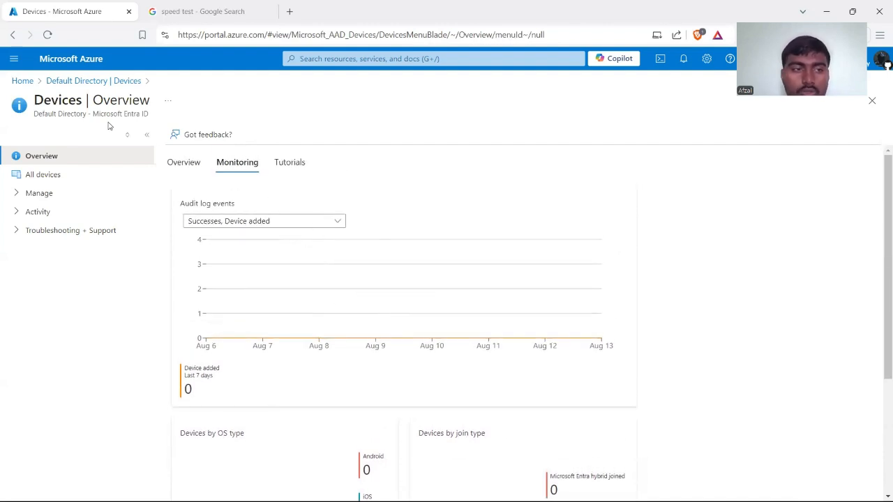
# - Reopen Microsoft Entra ID from the portal home and look through the remaining management options of the Default Directory
pyautogui.click(23, 81)
pyautogui.click(218, 137)
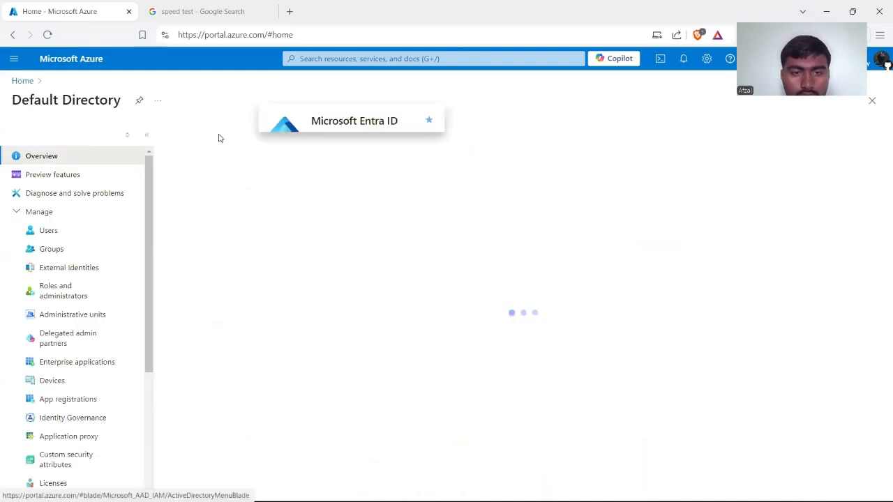
pyautogui.scroll(-3, 115, 296)
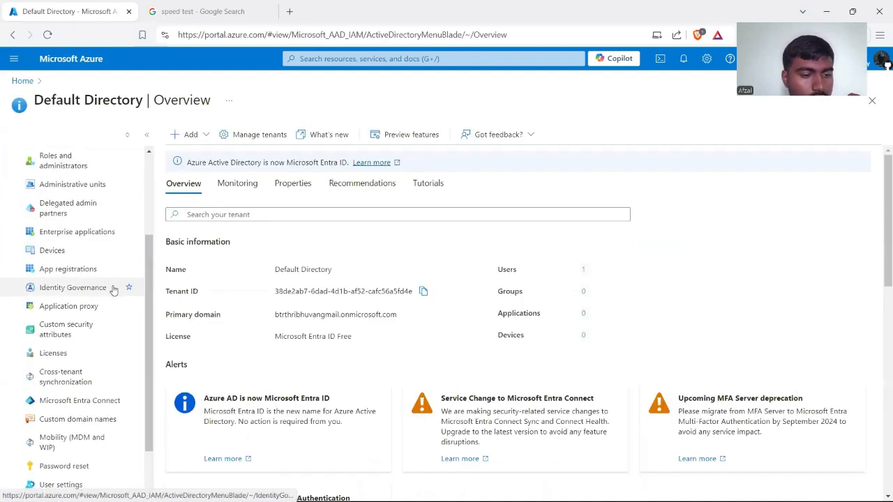
pyautogui.scroll(-3, 114, 291)
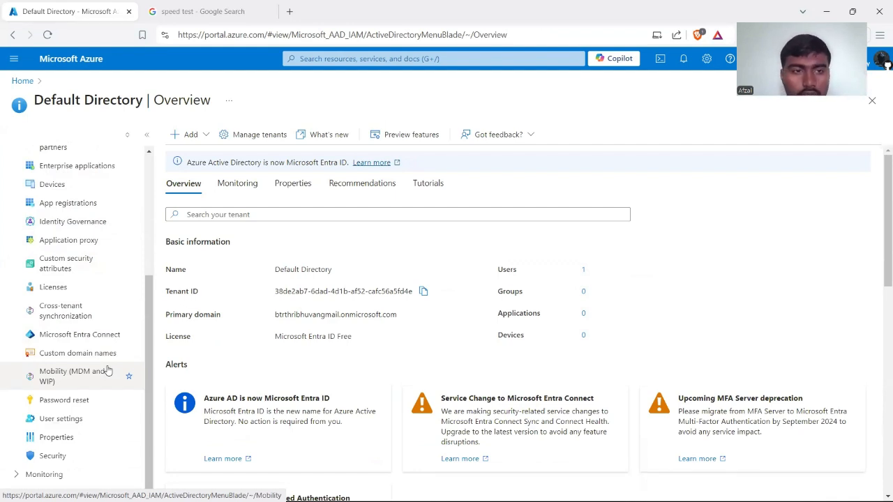
# - Switch to the running PowerPoint slide show at the DEMO slide
pyautogui.hotkey('alt', 'Tab')
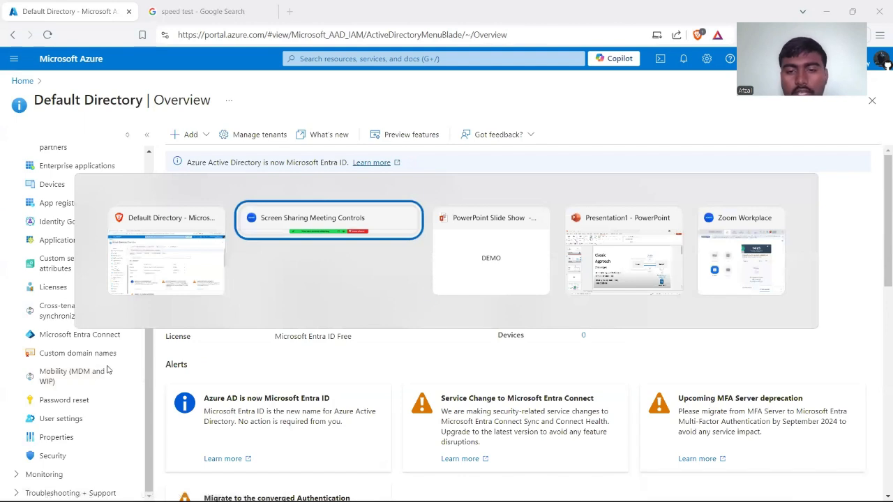
pyautogui.hotkey('alt', 'Tab')
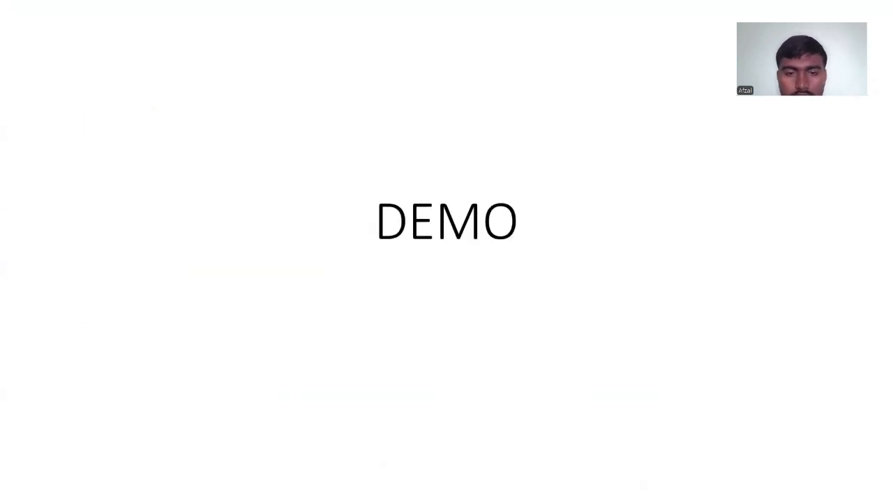